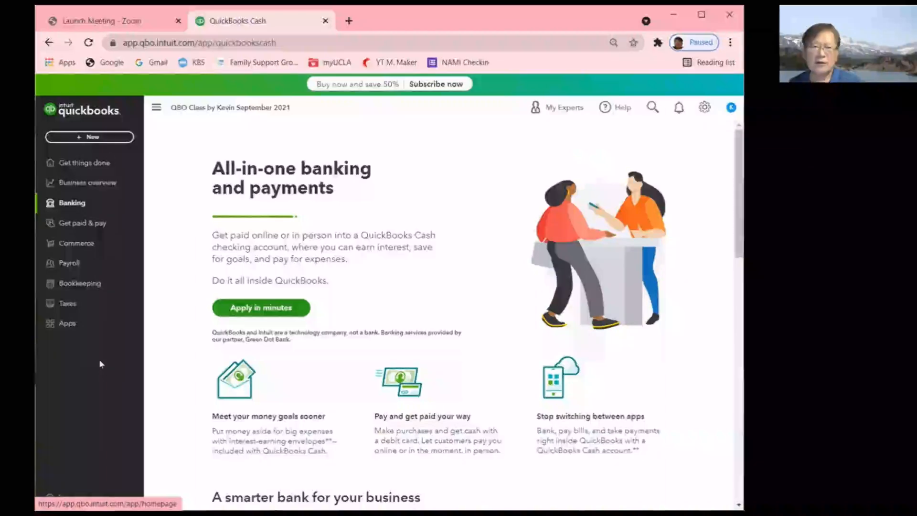
- Leave the QuickBooks Cash page for the Get things done home workspace
left_click(156, 107)
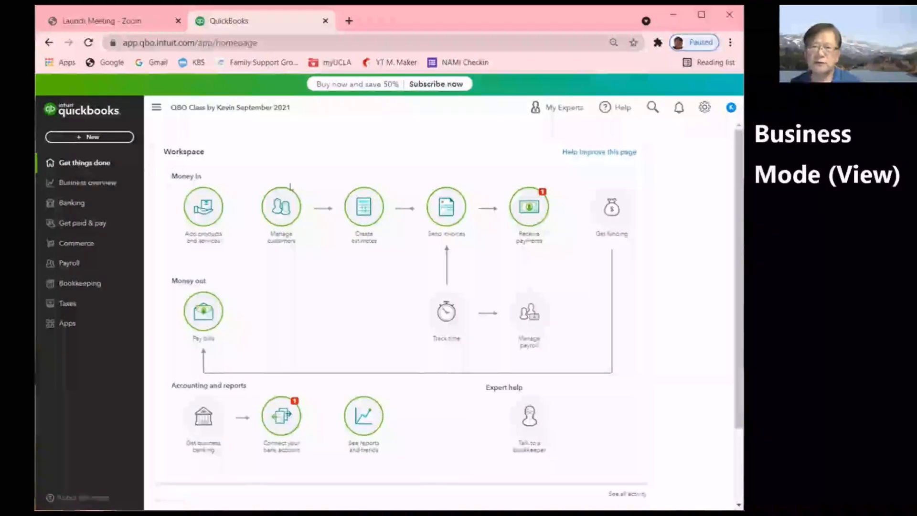
- Switch the company to Accountant view from the gear menu
left_click(704, 110)
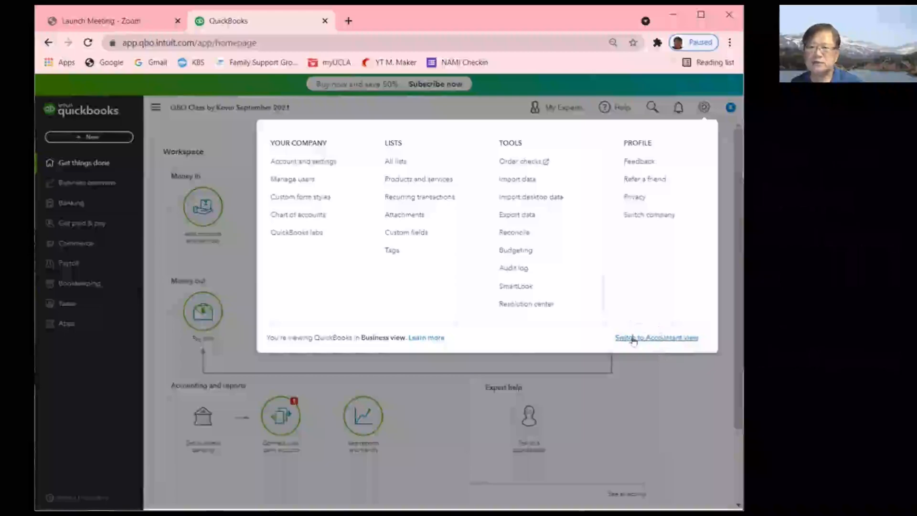
left_click(662, 337)
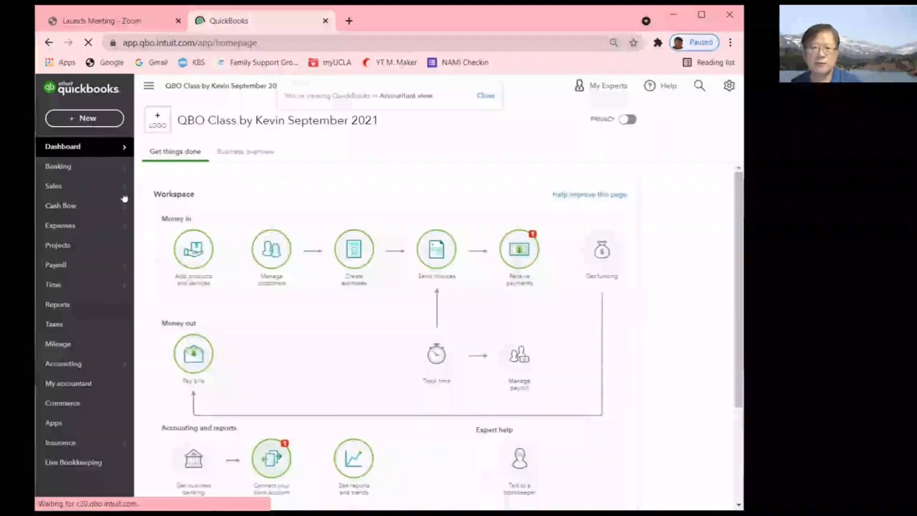
- Use the gear menu to switch the company back to Business view
mouse_move(96, 383)
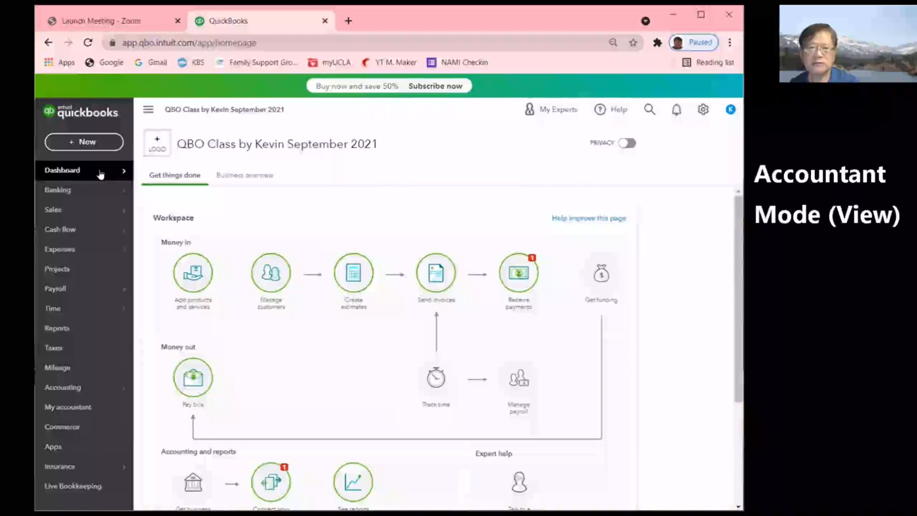
left_click(702, 111)
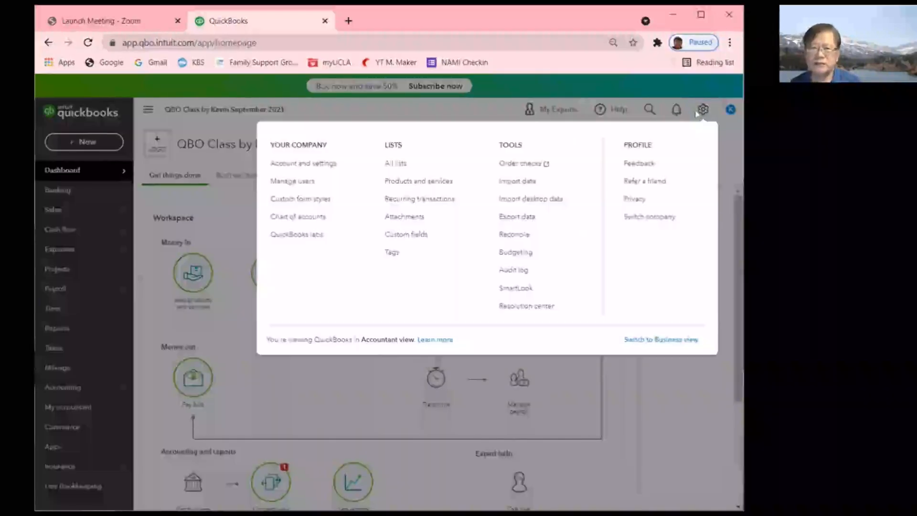
left_click(671, 339)
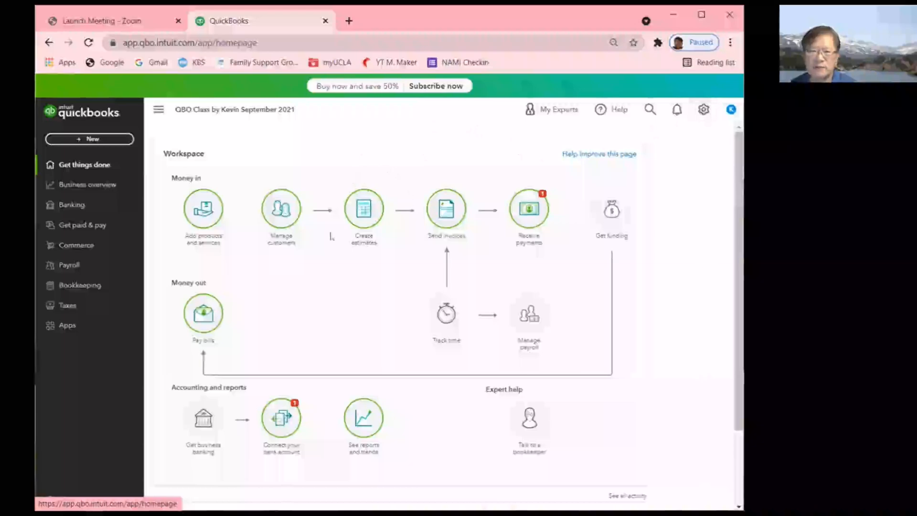
- Open Account and settings from the gear menu's Your Company section
left_click(705, 112)
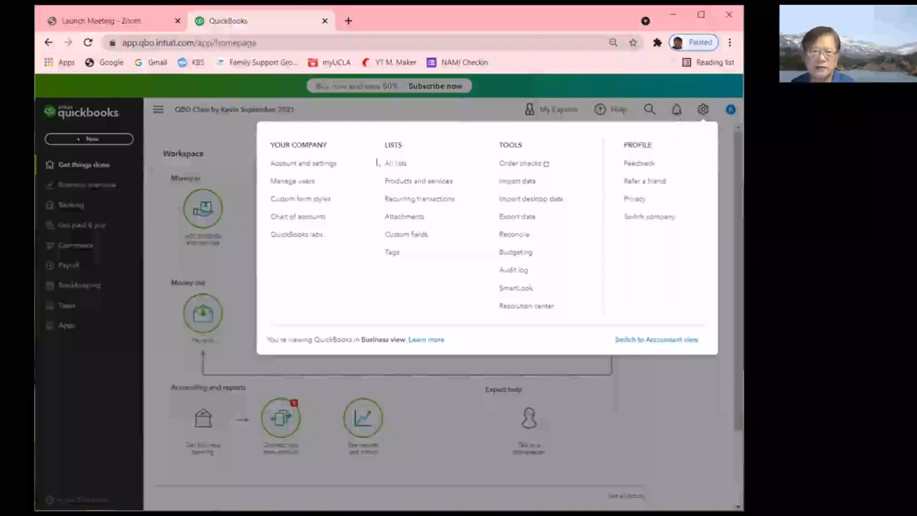
left_click(293, 165)
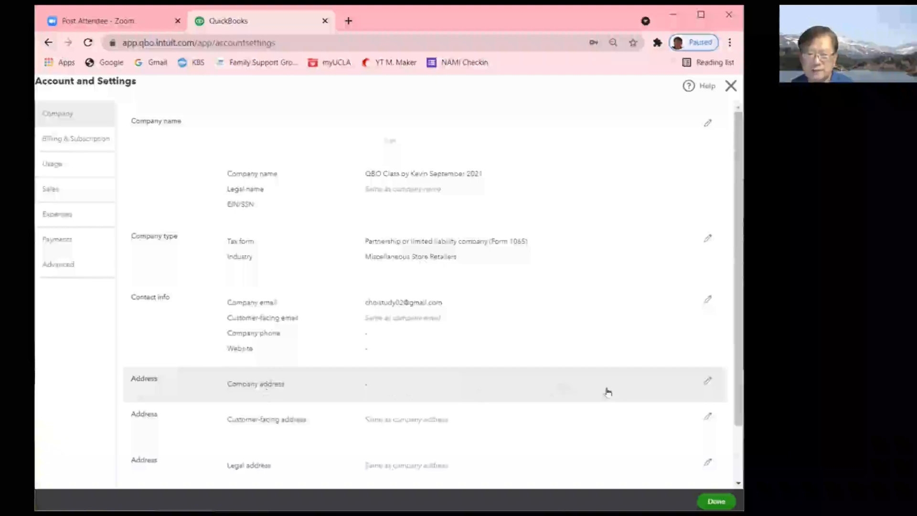
- Set the company address from the search suggestion, save it, and close settings
left_click(708, 382)
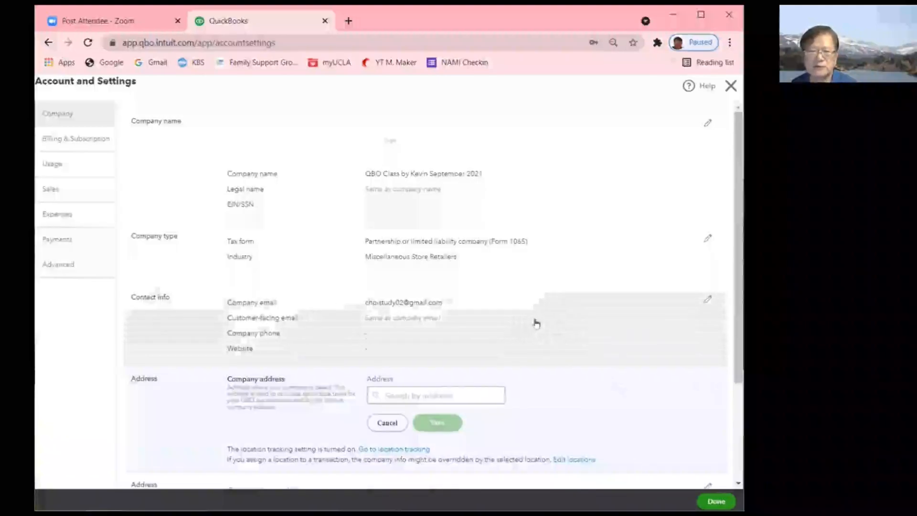
scroll(536, 321, "down", 3)
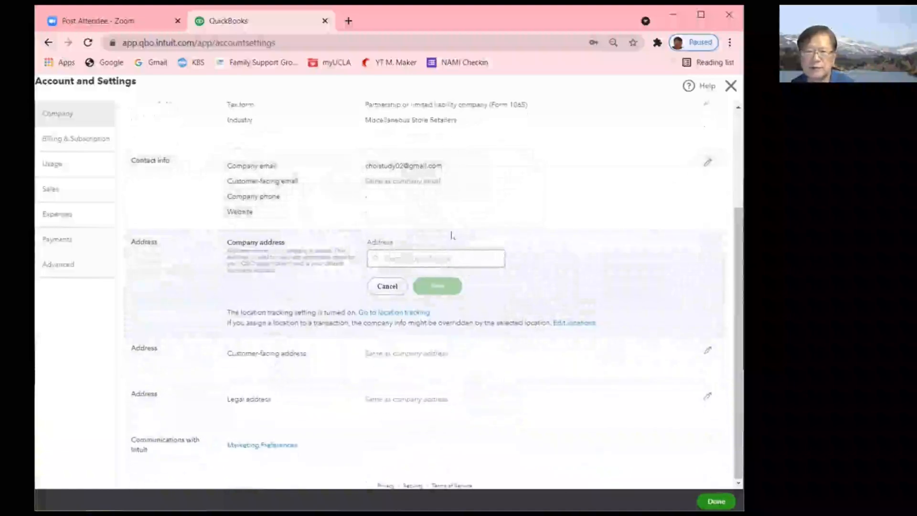
left_click(391, 259)
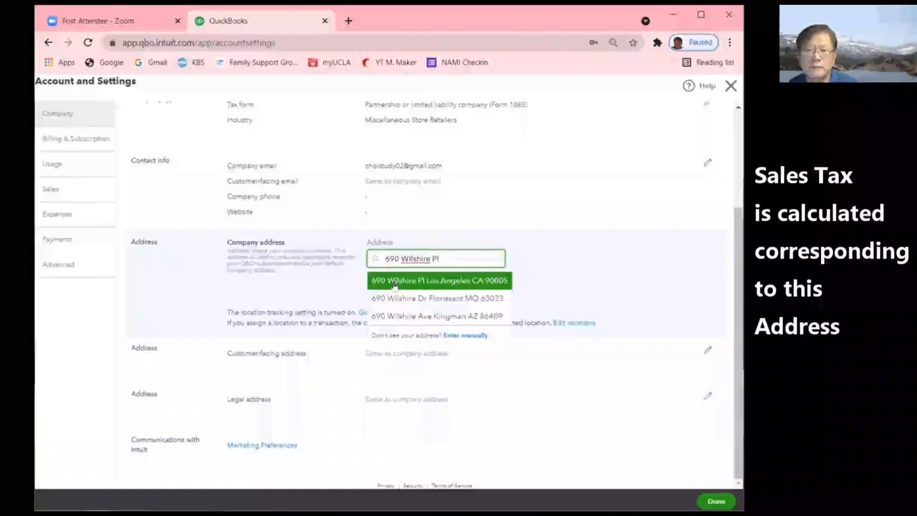
left_click(393, 282)
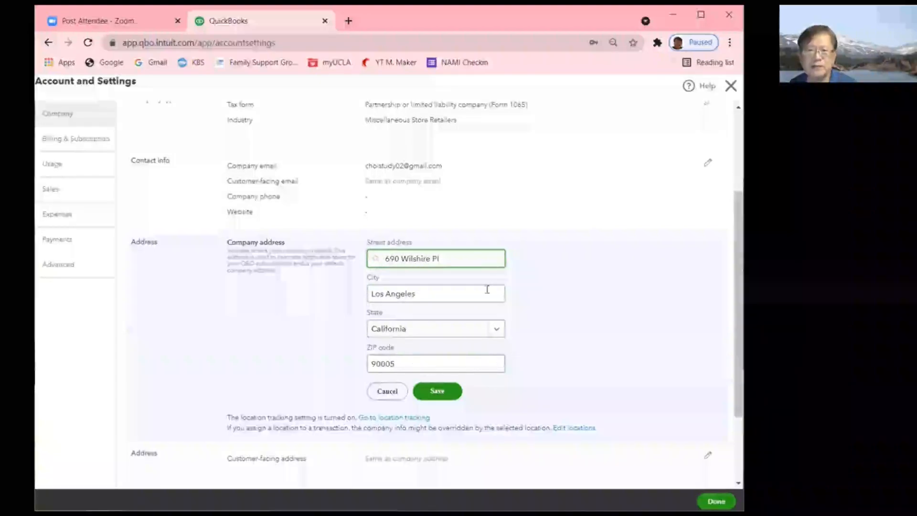
left_click(437, 391)
left_click(722, 496)
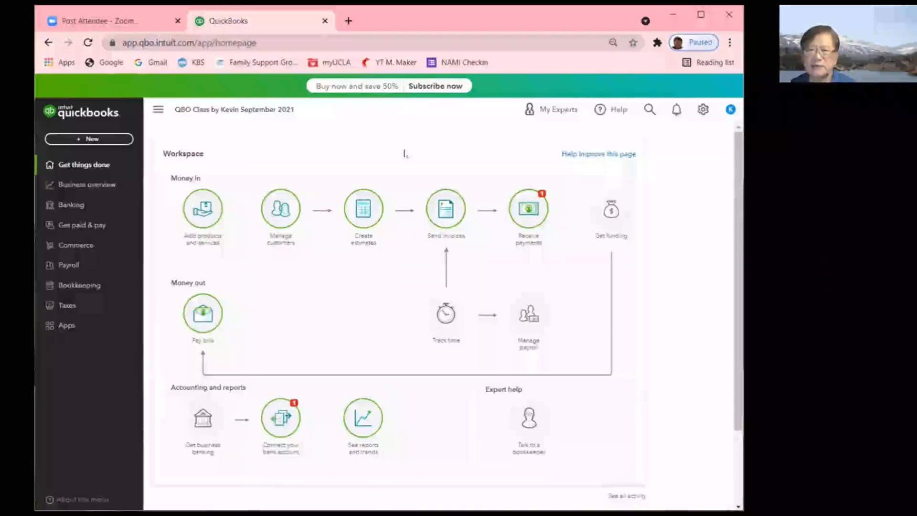
- On the Taxes page, begin Use Automatic Sales Tax setup
left_click(75, 310)
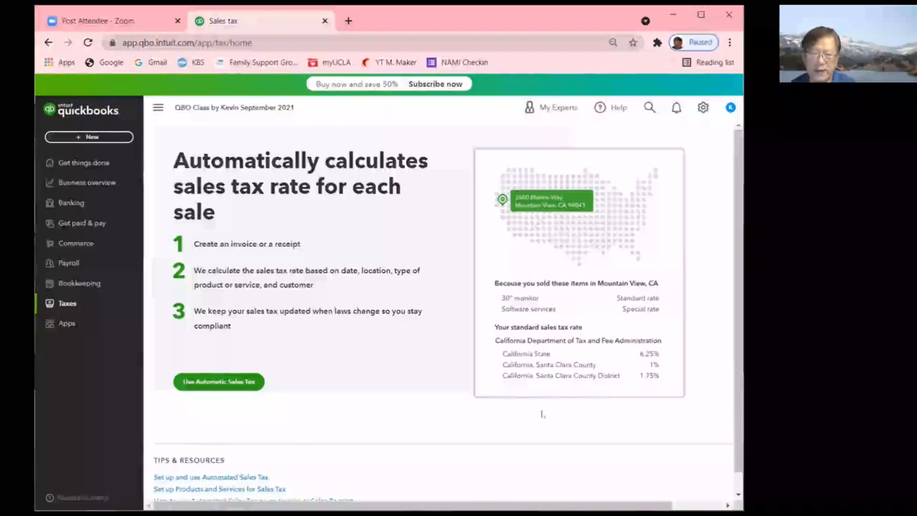
left_click_drag(737, 191, 738, 221)
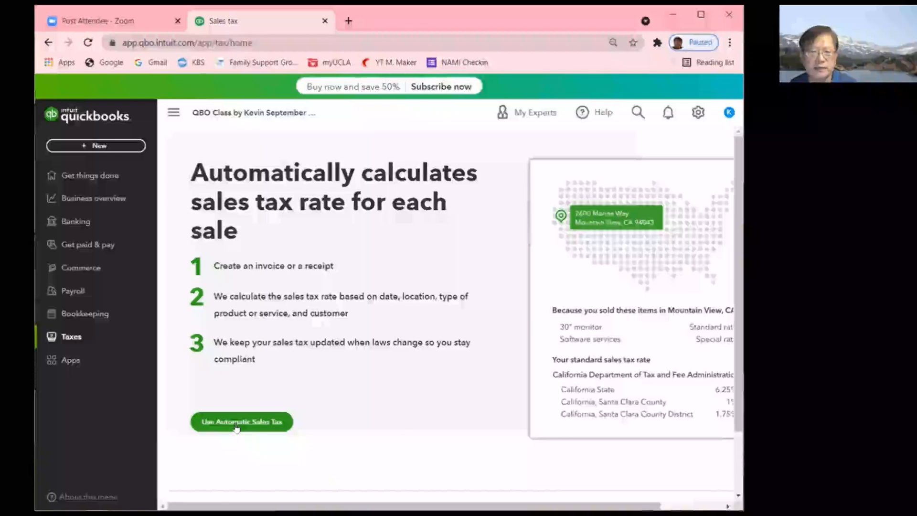
left_click(236, 423)
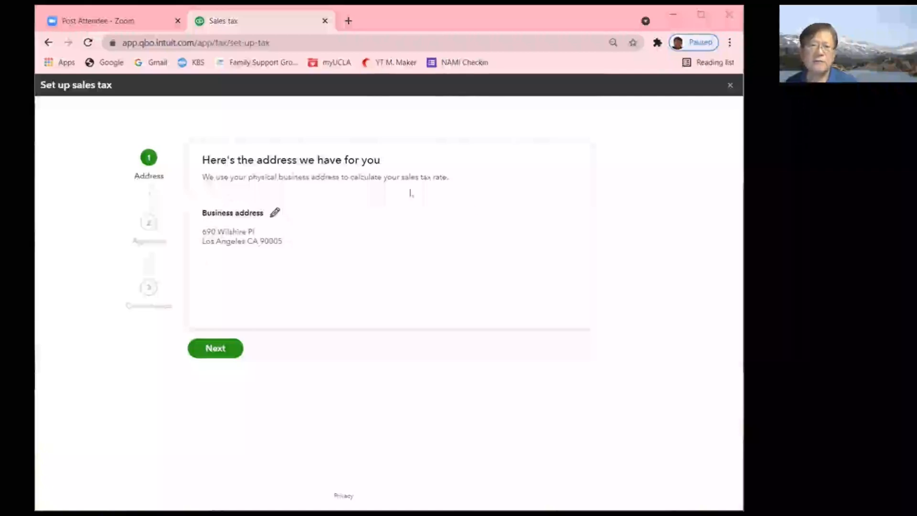
- Accept the business address, continue to Agencies, and zoom in the page
left_click(216, 352)
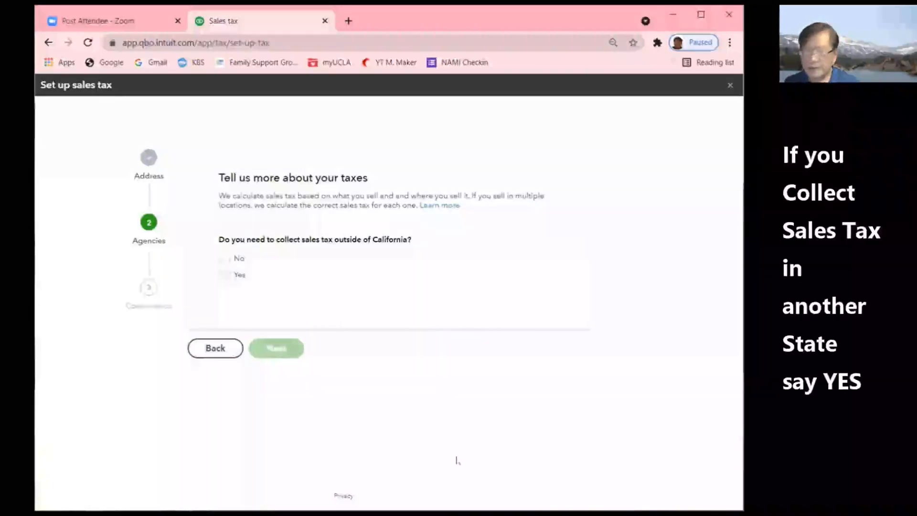
key("ctrl+plus")
key("ctrl+plus")
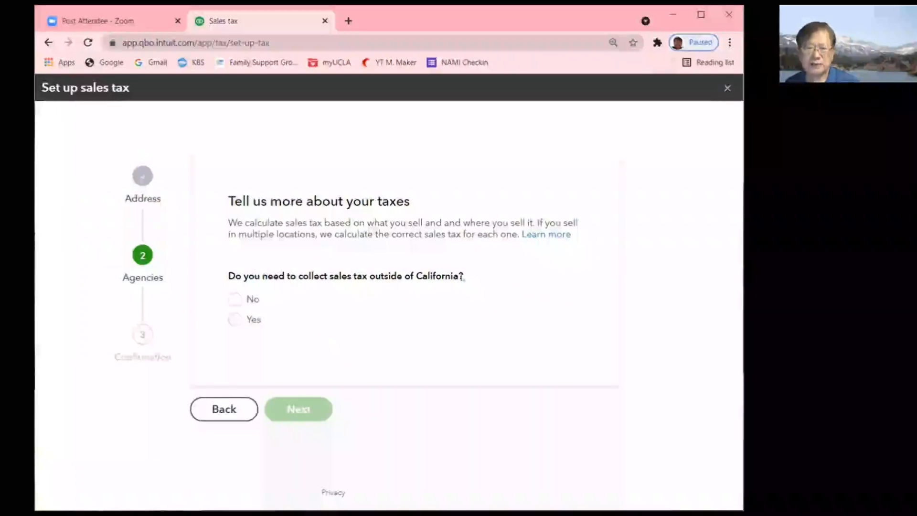
- Answer Yes to collecting sales tax outside California
left_click(236, 321)
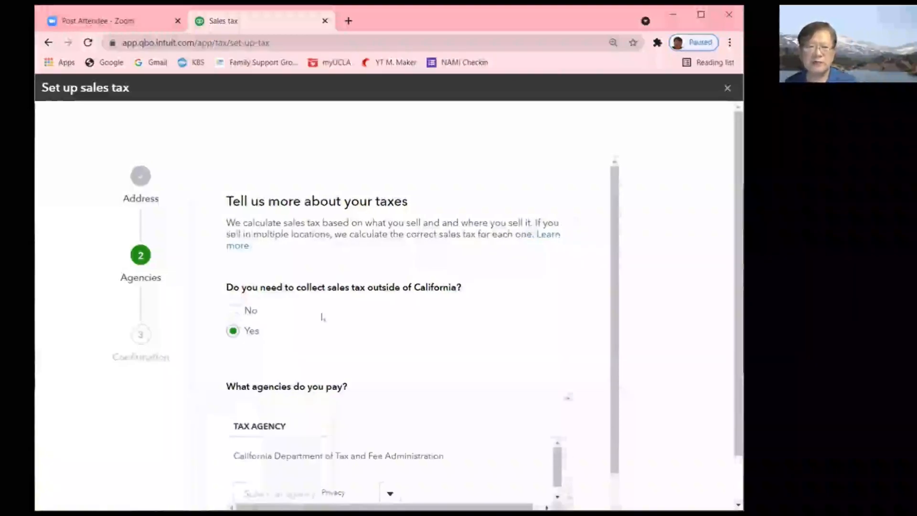
scroll(338, 332, "down", 1)
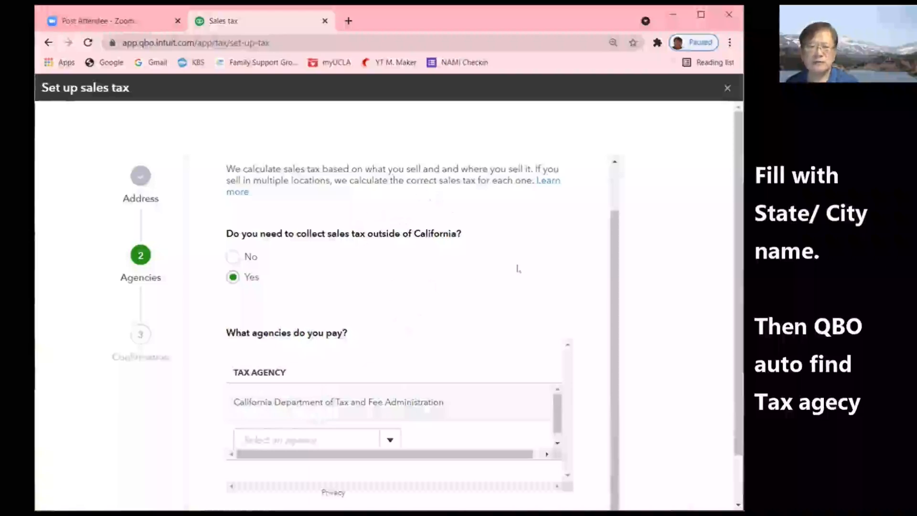
scroll(482, 293, "down", 1)
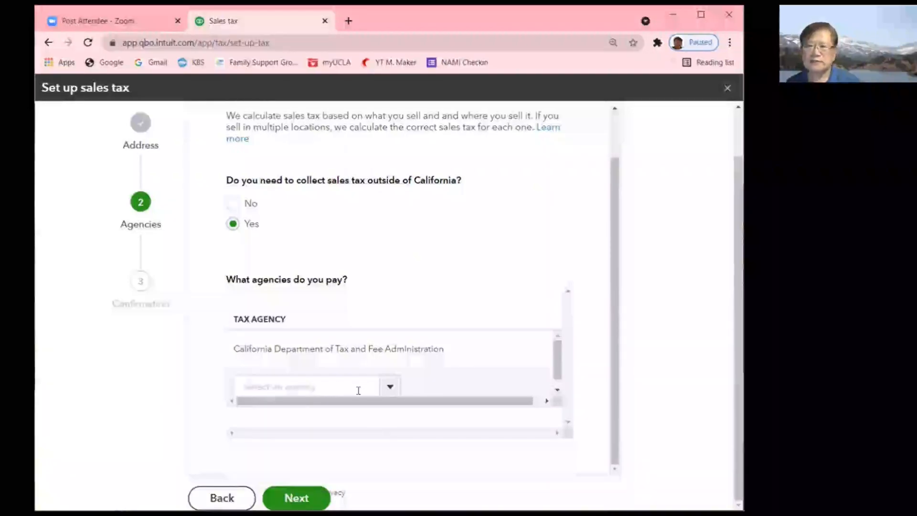
- Add Virginia as an additional sales tax agency
left_click(390, 387)
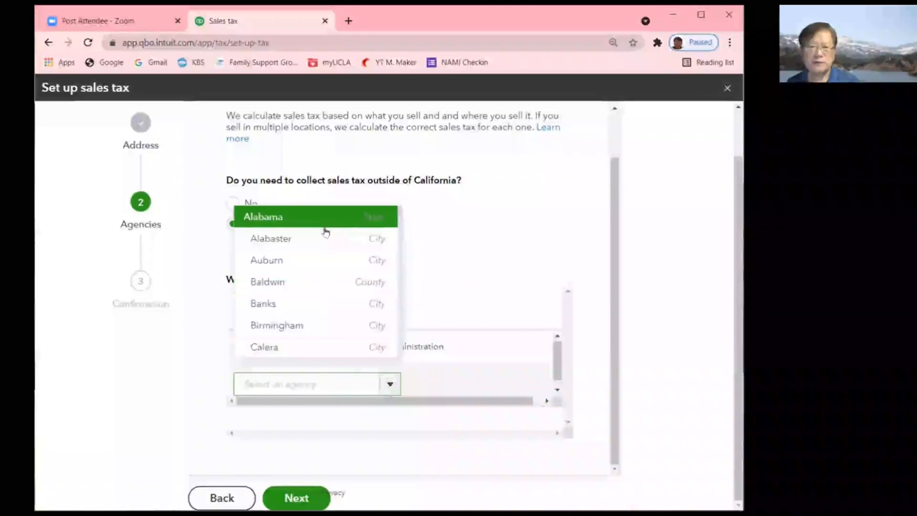
scroll(325, 232, "down", 15)
scroll(326, 233, "down", 20)
scroll(325, 233, "down", 6)
left_click(253, 386)
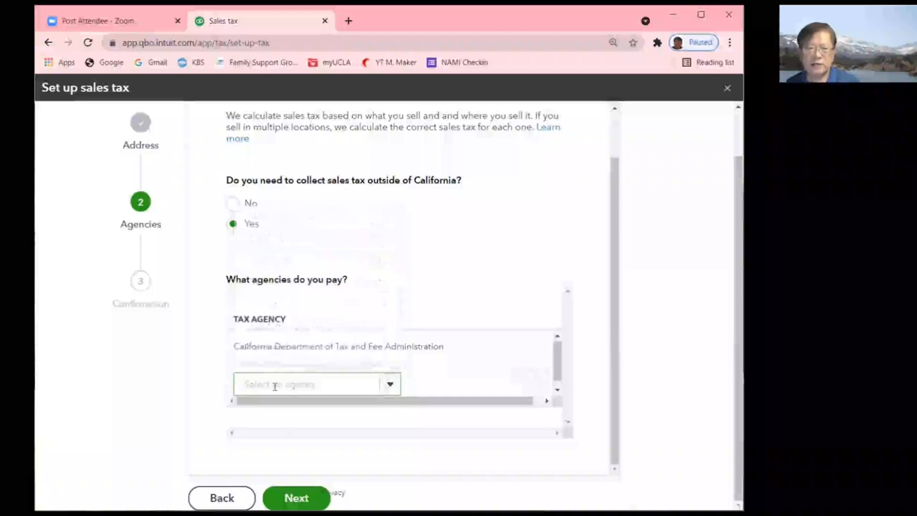
type("W")
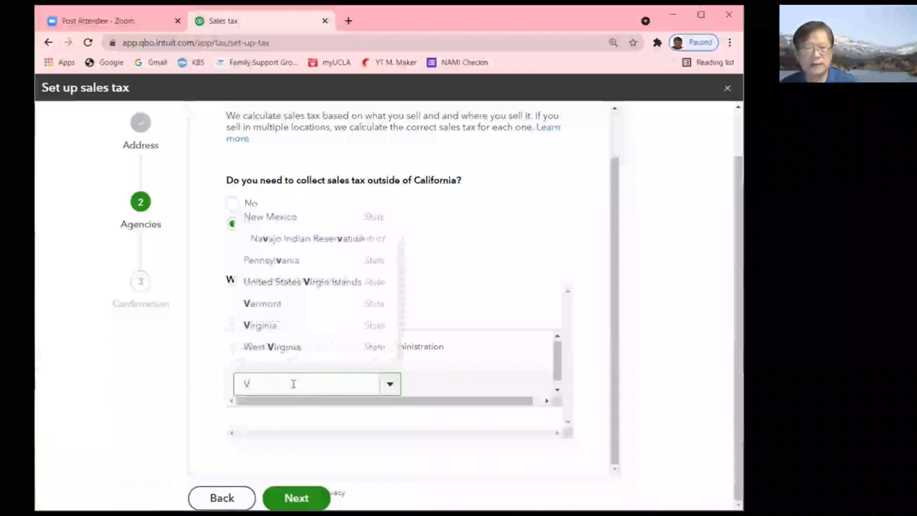
type("ir")
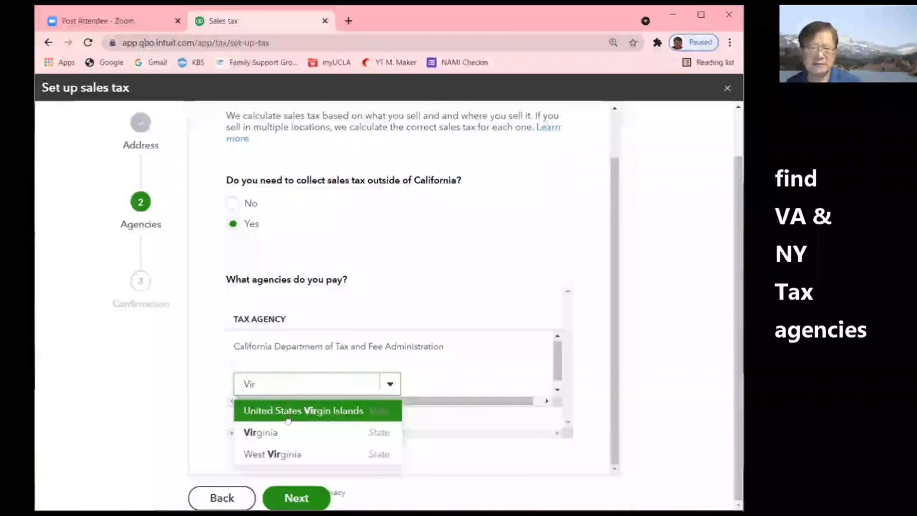
left_click(260, 434)
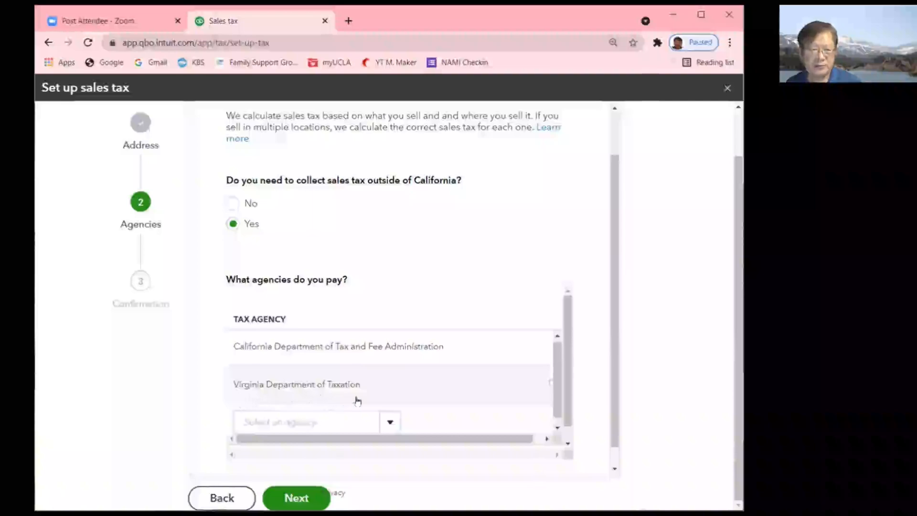
- Add the New York Department of Taxation and Finance as an agency
left_click(341, 422)
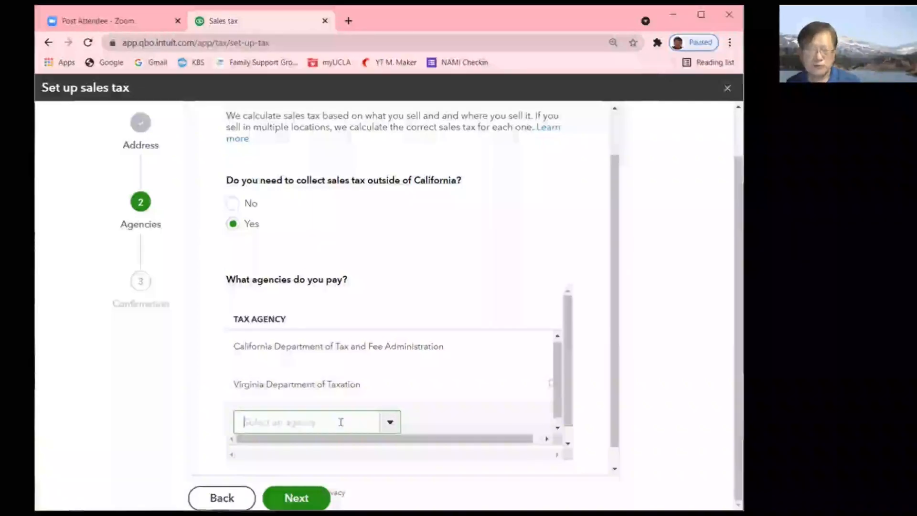
type("New")
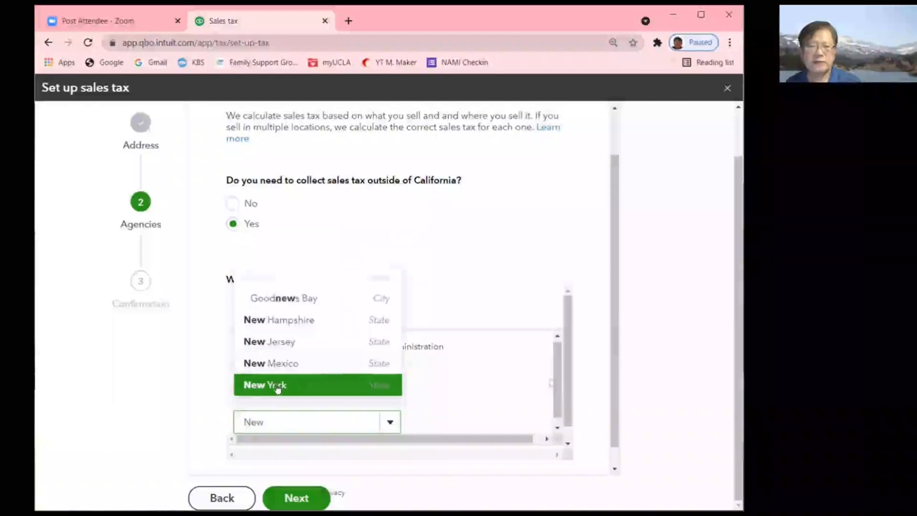
left_click(251, 386)
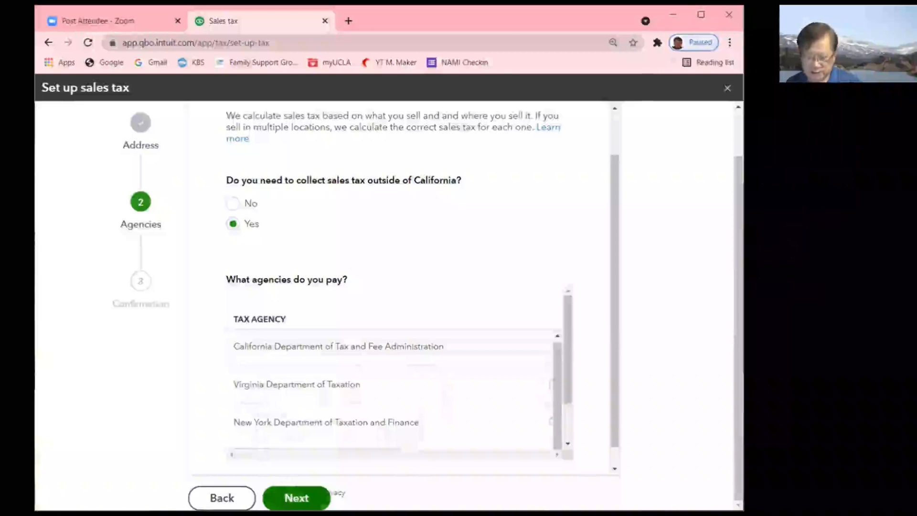
- Continue past Agencies to the automatic sales tax all-set-up confirmation
left_click(297, 498)
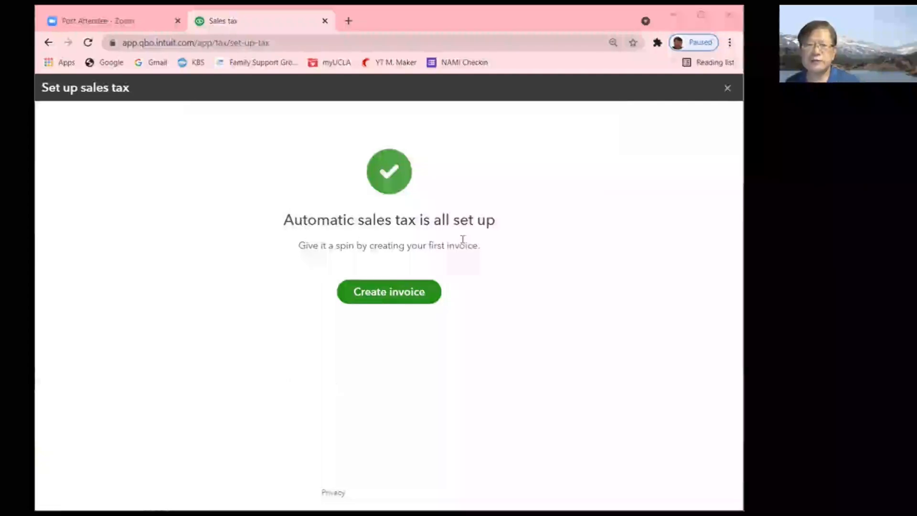
- Create Invoice #1001 and inspect its location-based tax rate options
left_click(380, 297)
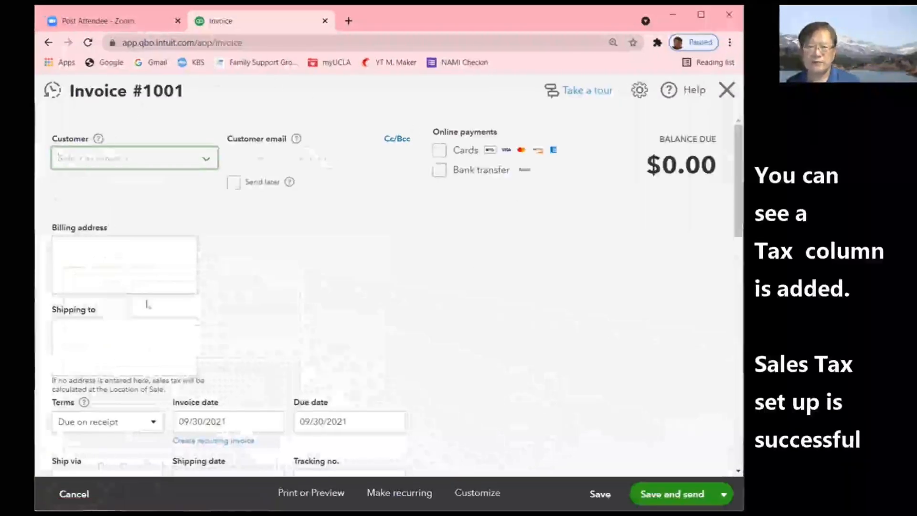
scroll(506, 296, "down", 9)
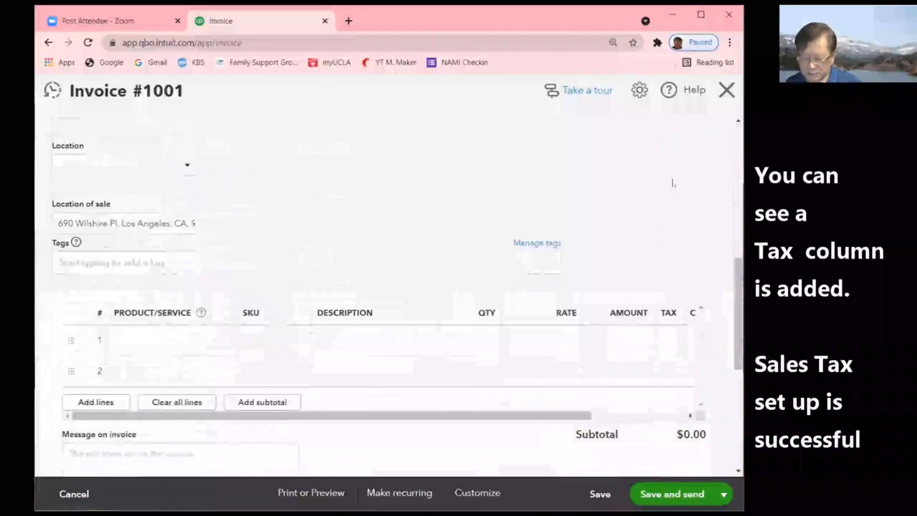
key("ctrl+minus")
scroll(672, 183, "down", 3)
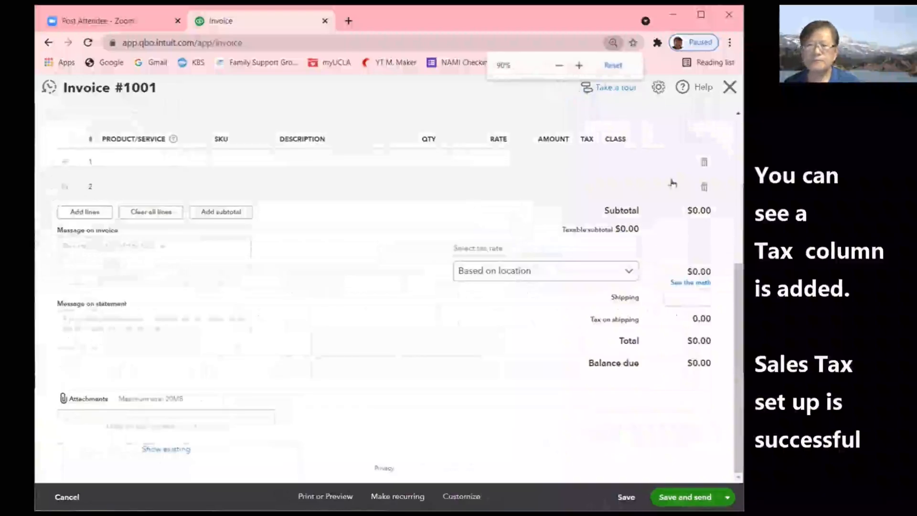
scroll(365, 229, "up", 3)
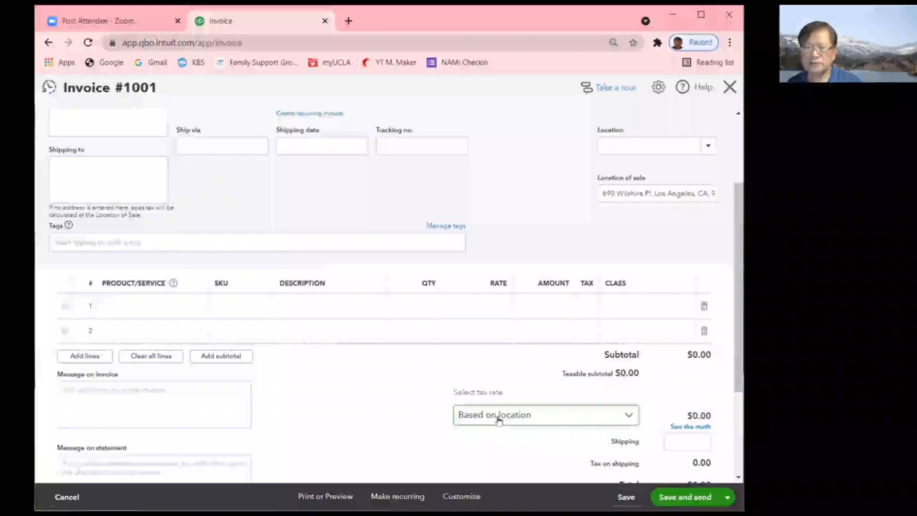
left_click(516, 416)
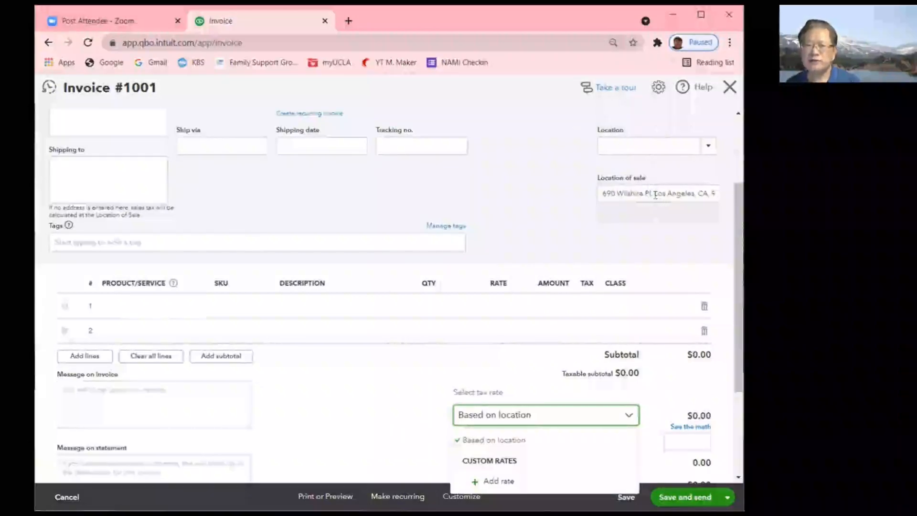
- Add CA and VA as new invoice locations from the Location dropdown
left_click(709, 149)
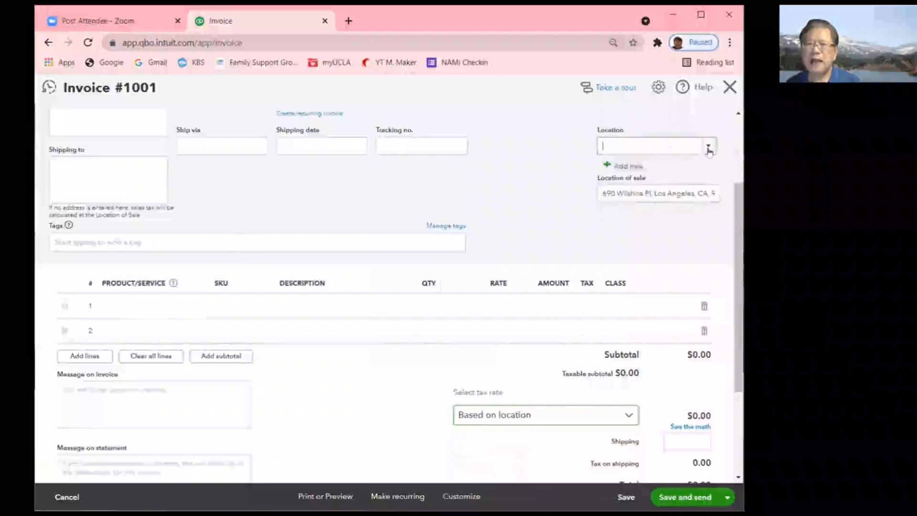
left_click(631, 168)
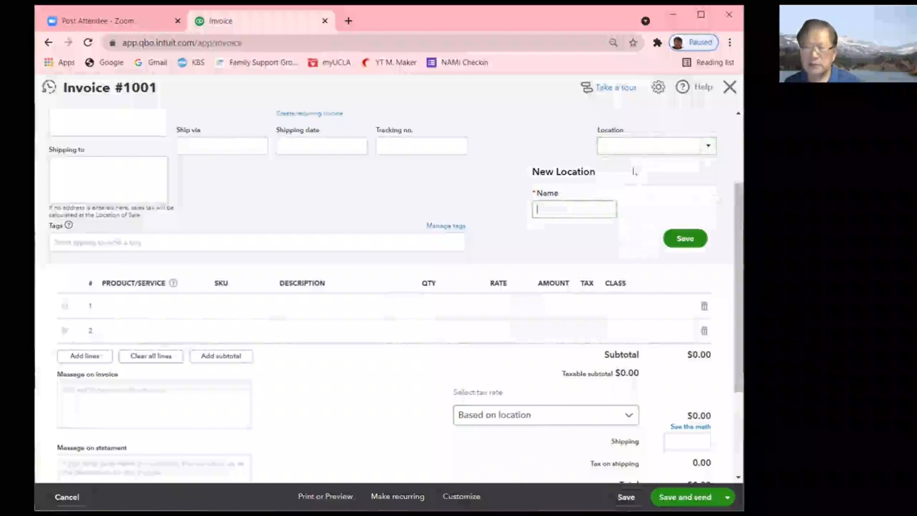
type("CA")
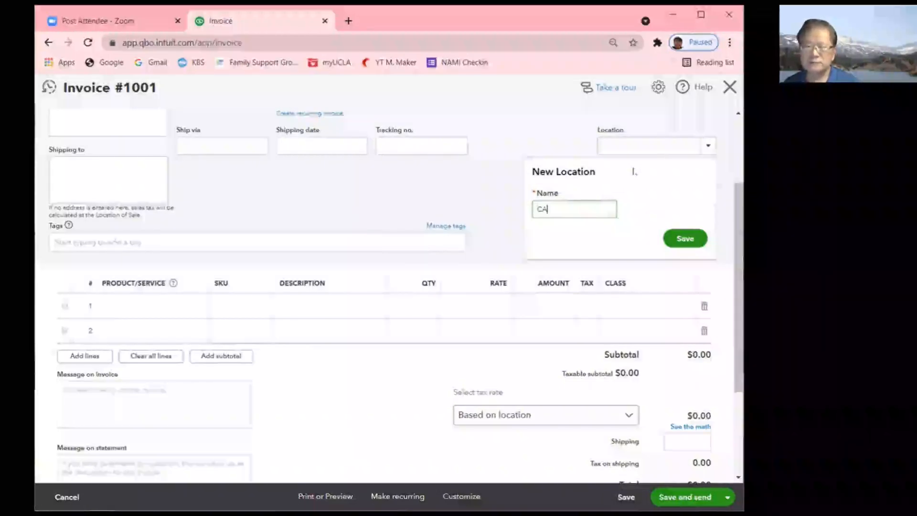
left_click(688, 239)
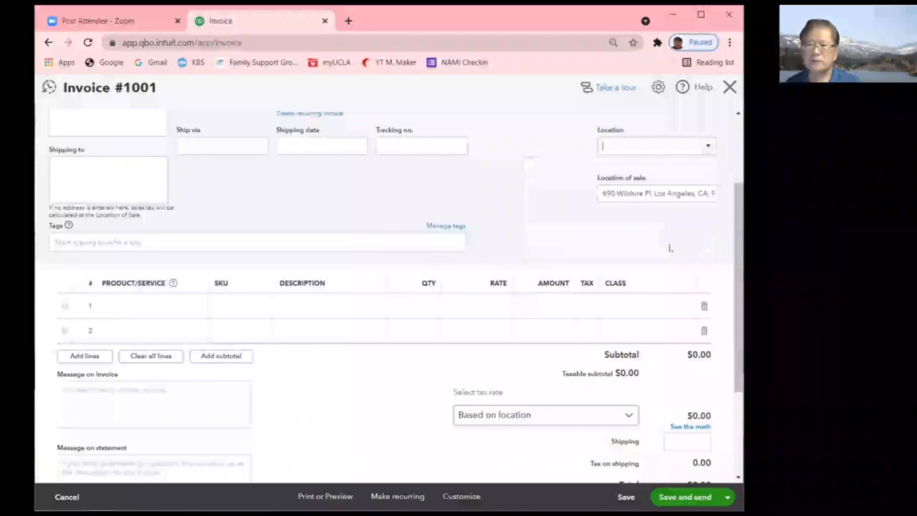
left_click(708, 154)
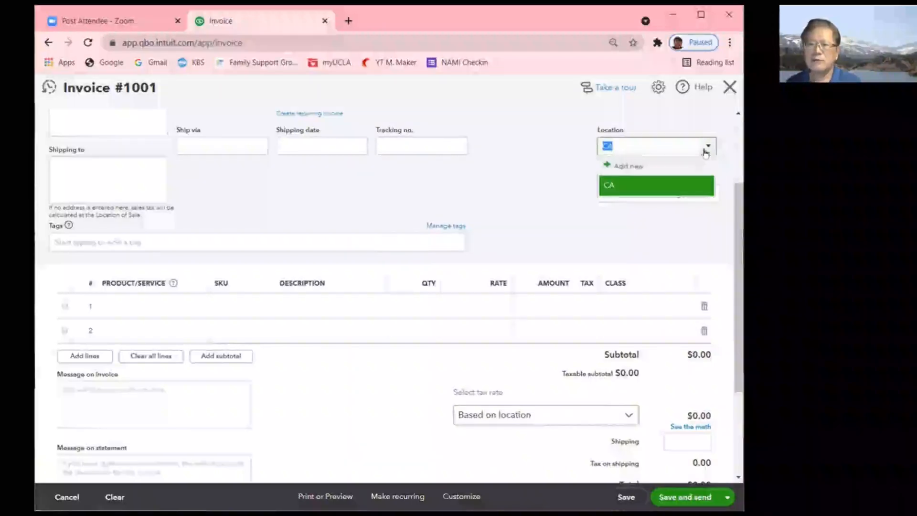
left_click(633, 167)
type("VA")
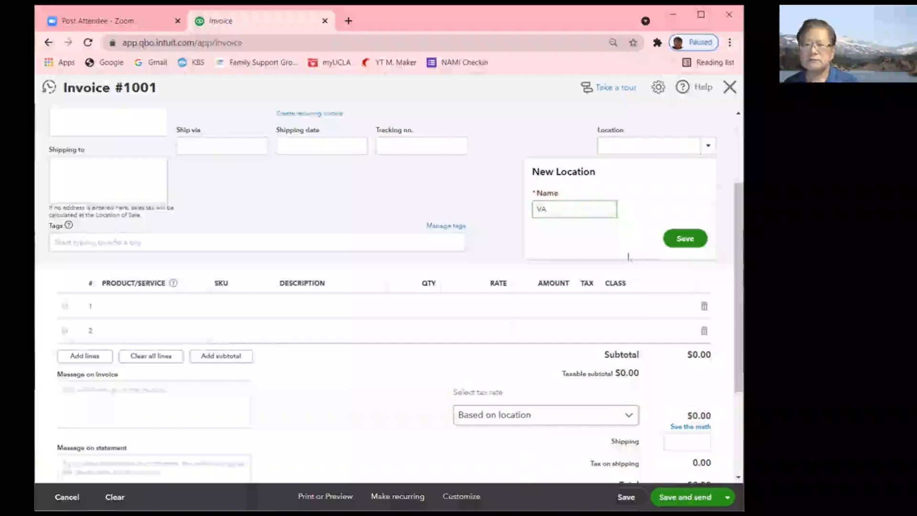
left_click(686, 239)
- Abandon adding an NY location and set the invoice's Location to VA
left_click(708, 145)
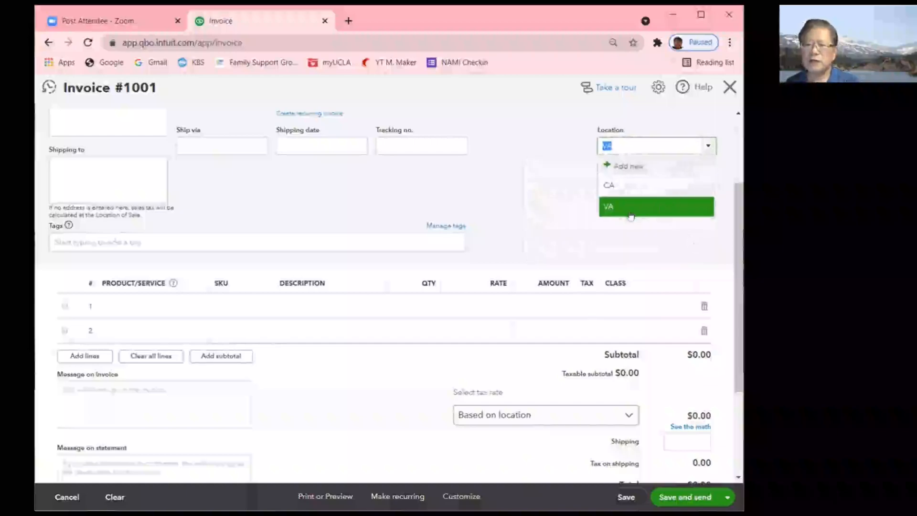
left_click(638, 172)
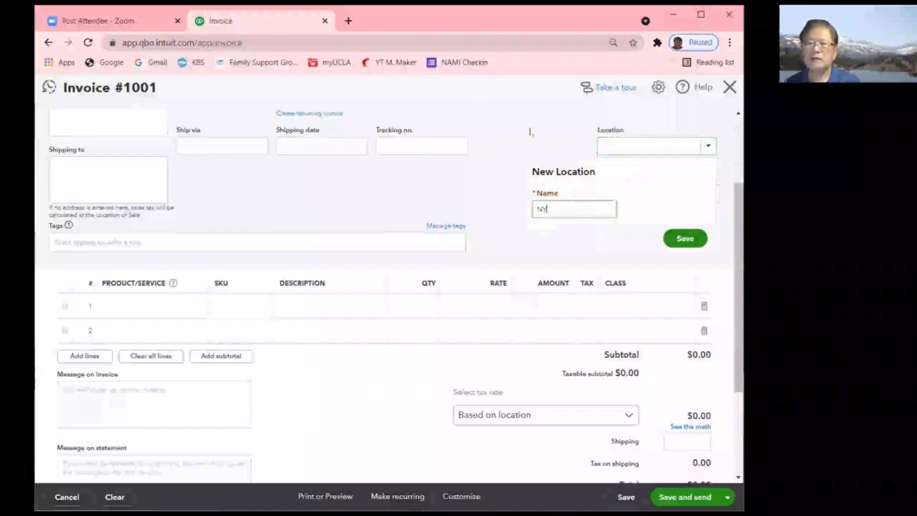
key("Return")
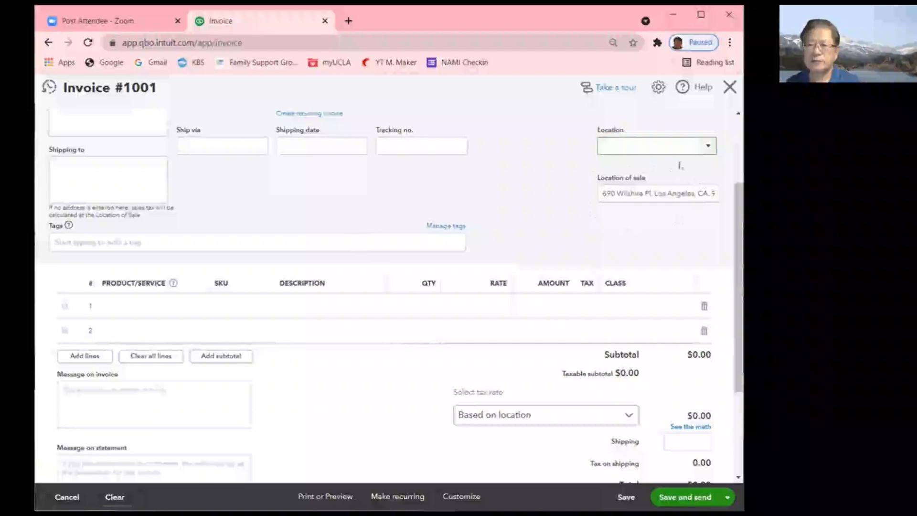
left_click(712, 152)
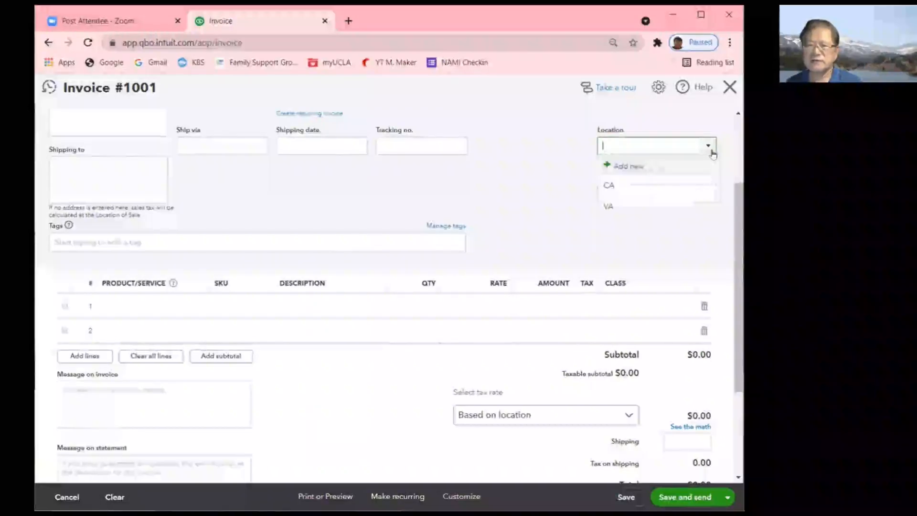
left_click(608, 207)
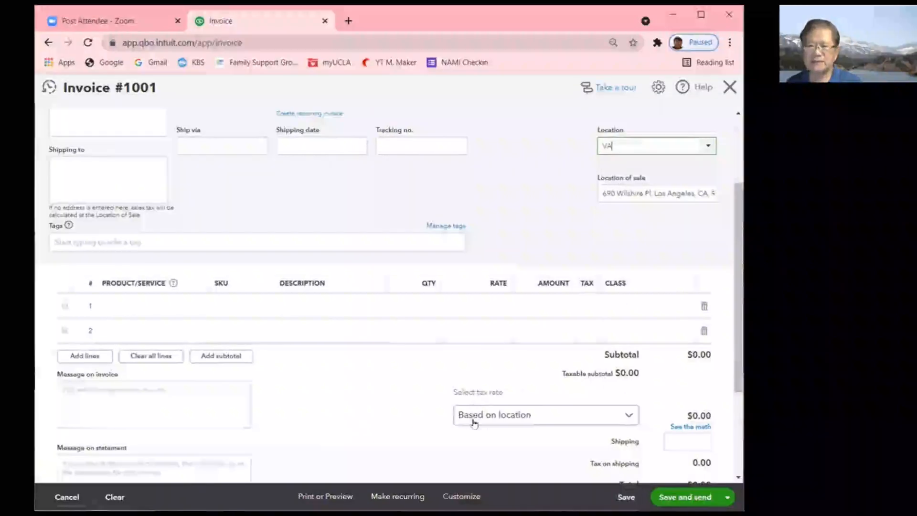
left_click(570, 425)
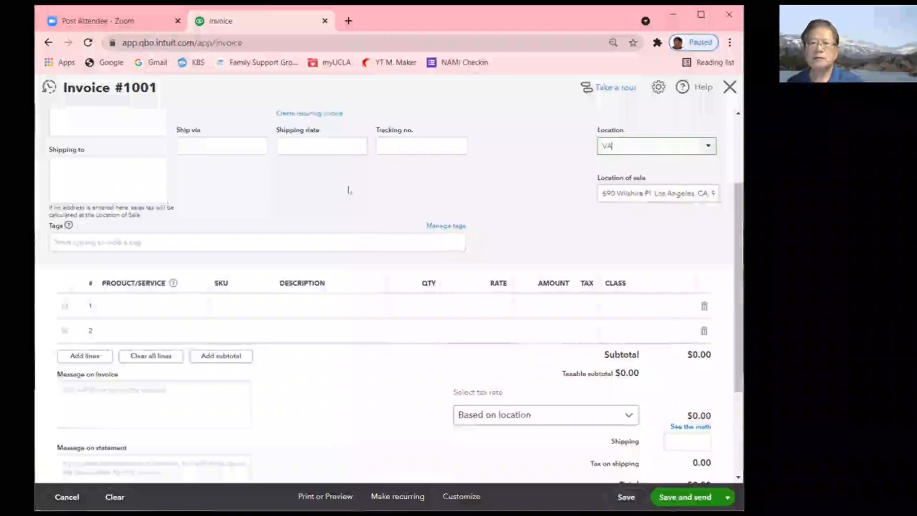
scroll(444, 190, "up", 1)
scroll(444, 190, "up", 3)
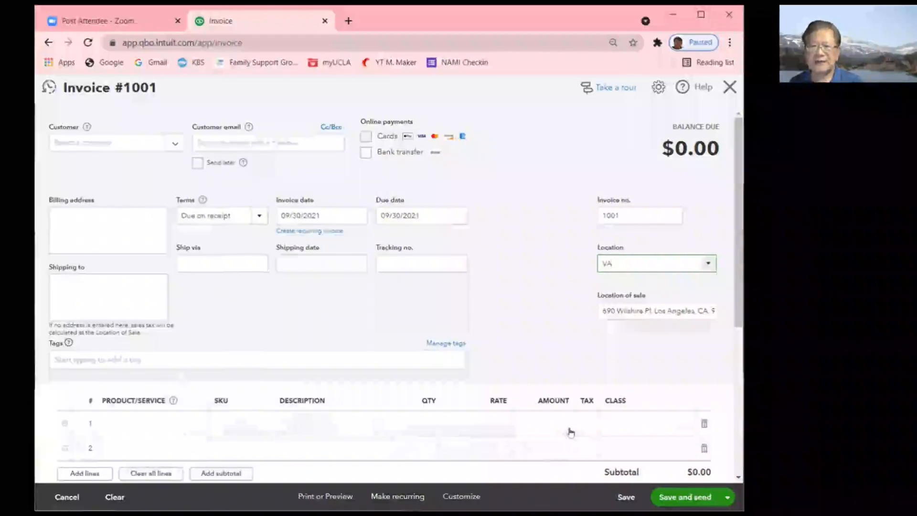
scroll(585, 321, "down", 3)
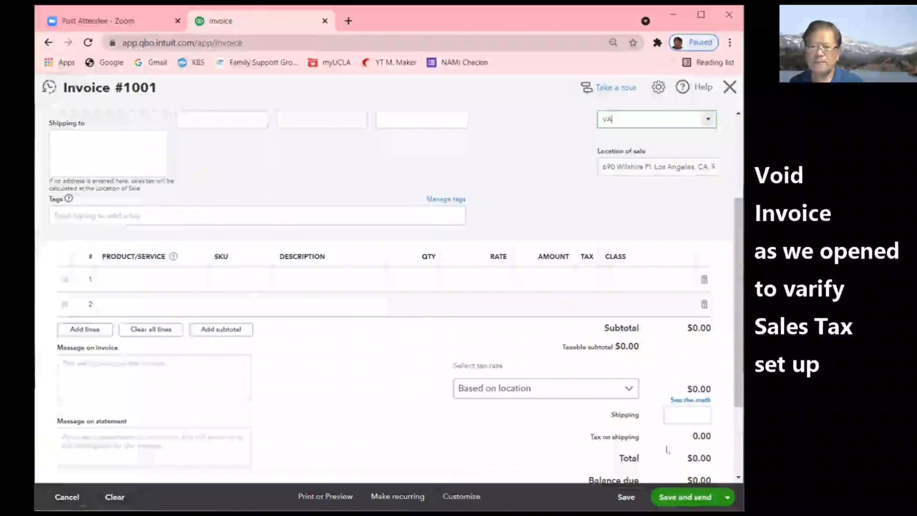
scroll(688, 420, "up", 3)
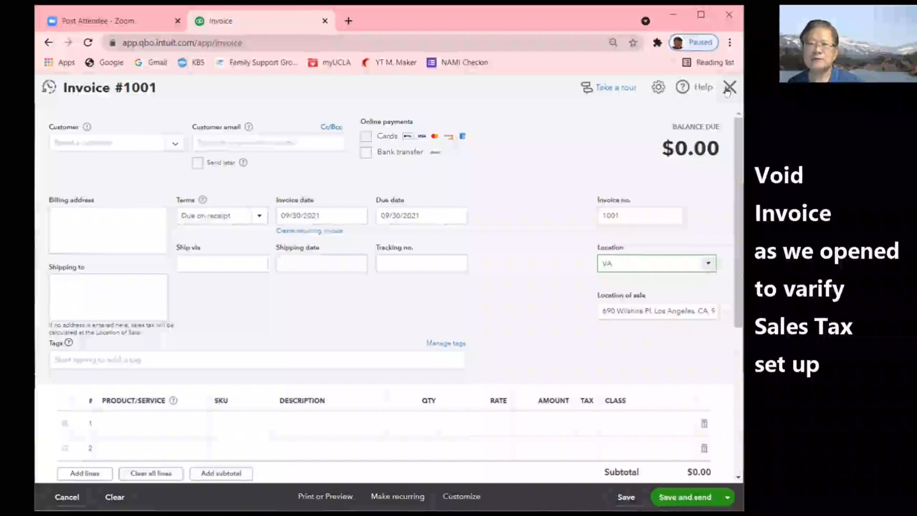
- Close invoice #1001 and confirm leaving it without saving
left_click(727, 88)
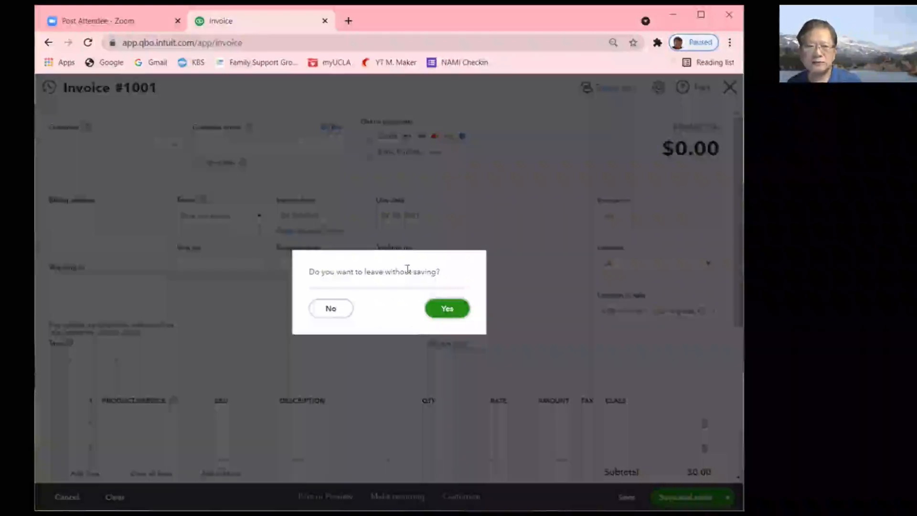
left_click(444, 309)
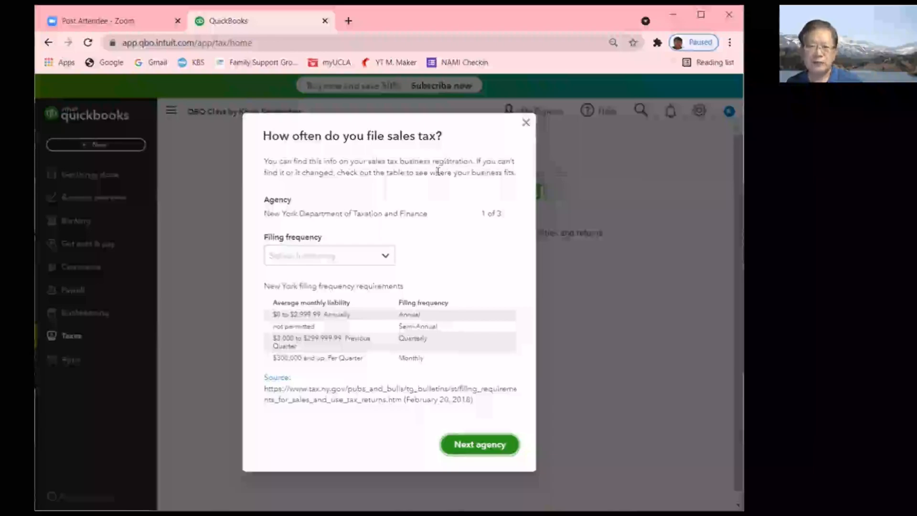
- Choose Quarterly filing frequency for New York, then advance to the California agency
left_click(389, 258)
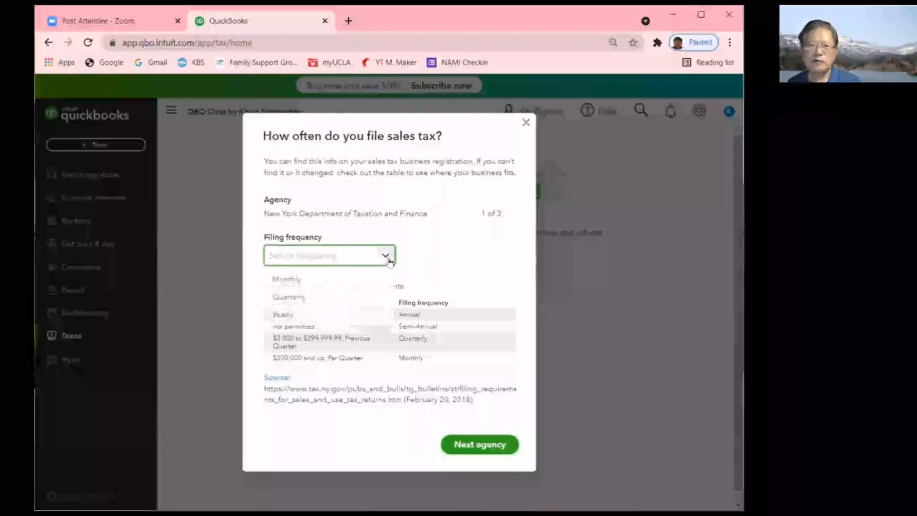
left_click(306, 297)
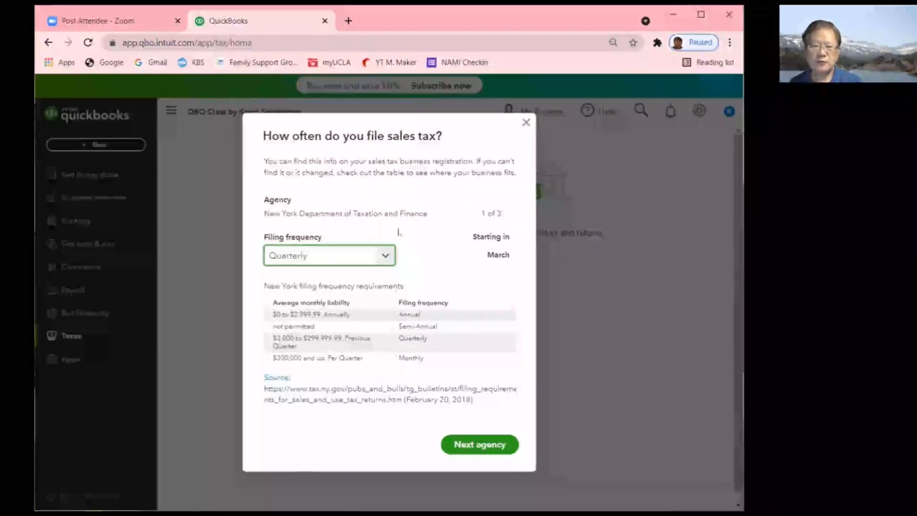
left_click(492, 449)
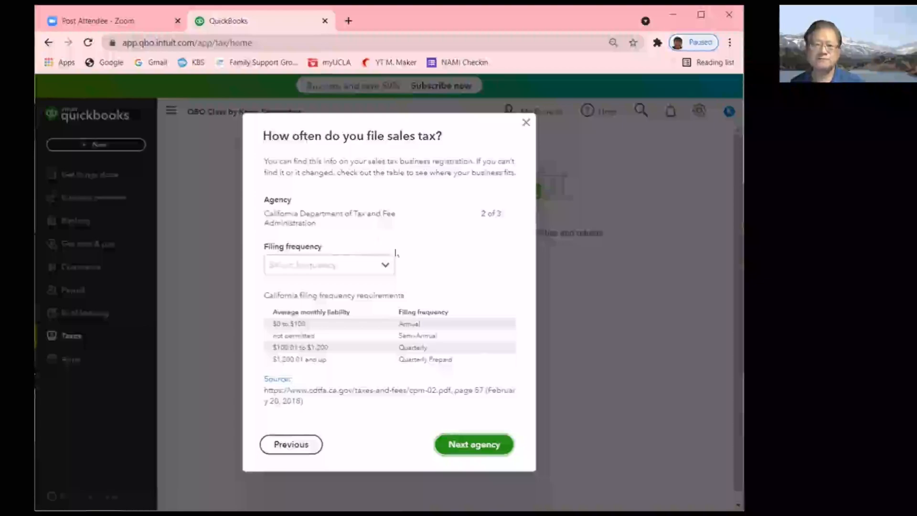
- Set California's sales tax filing frequency to Quarterly
left_click(286, 444)
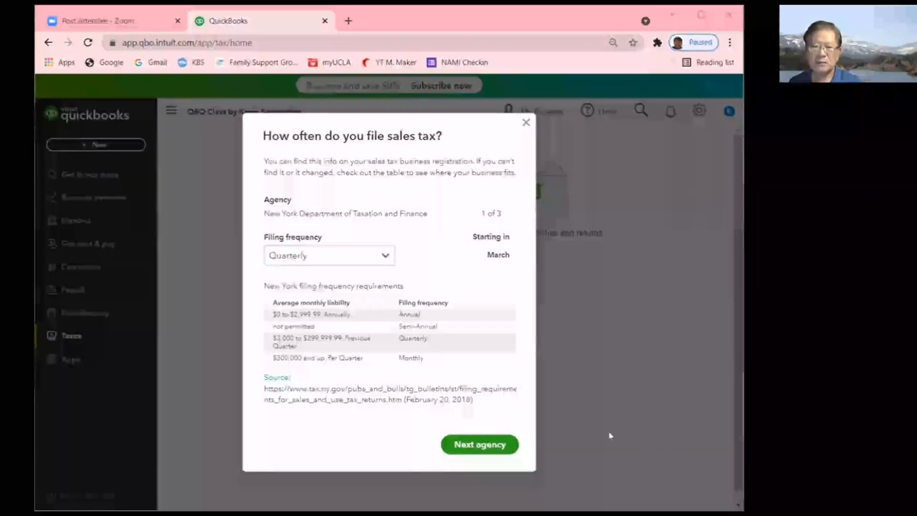
left_click(482, 445)
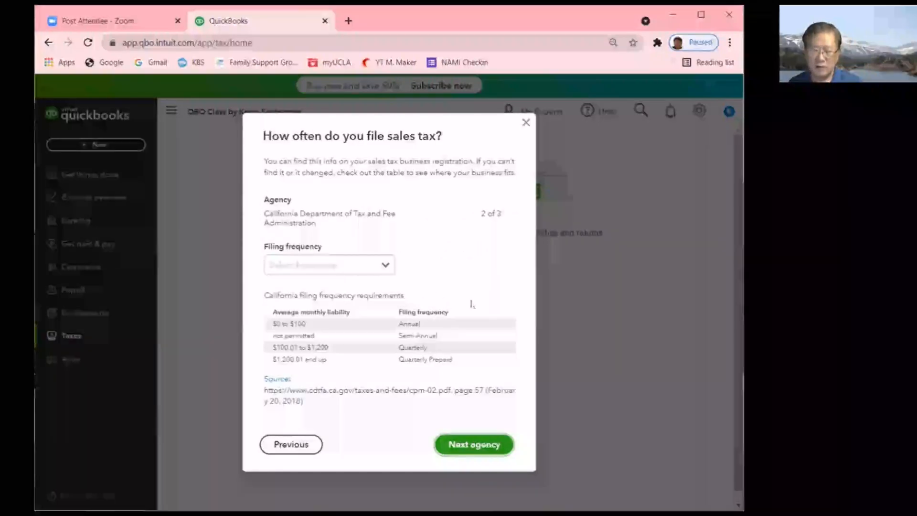
left_click(385, 266)
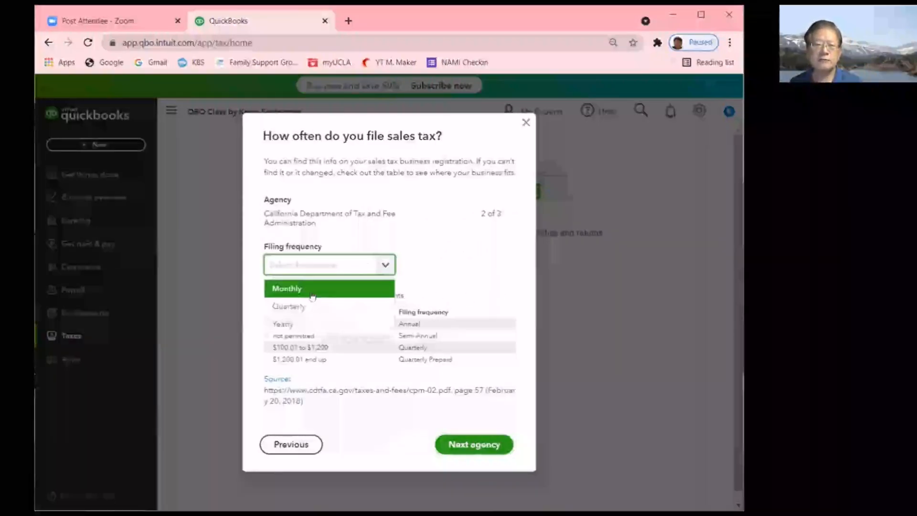
left_click(304, 308)
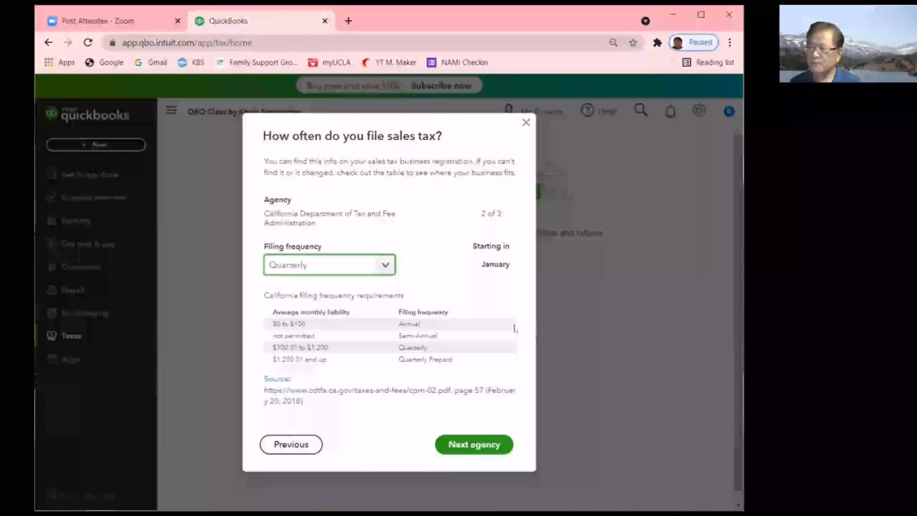
- Set Virginia's filing frequency to Quarterly and save all three agencies' settings
key("alt+Tab")
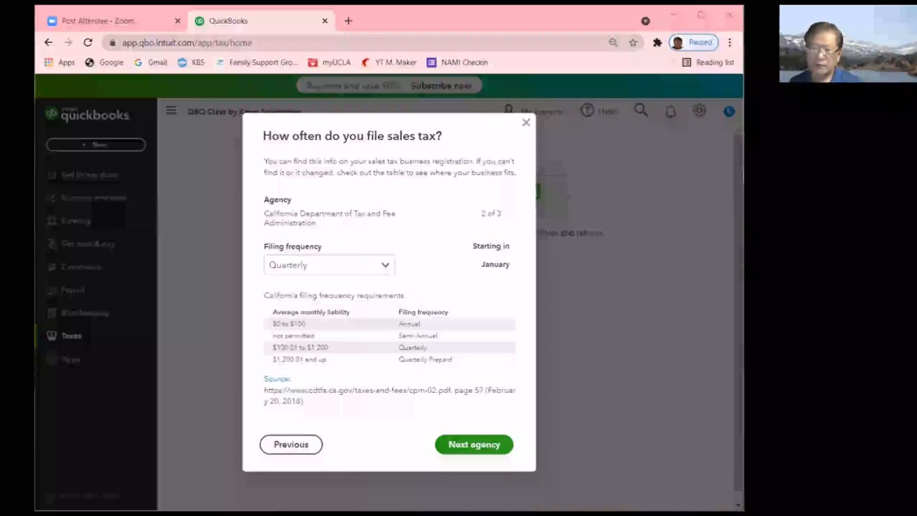
left_click(492, 449)
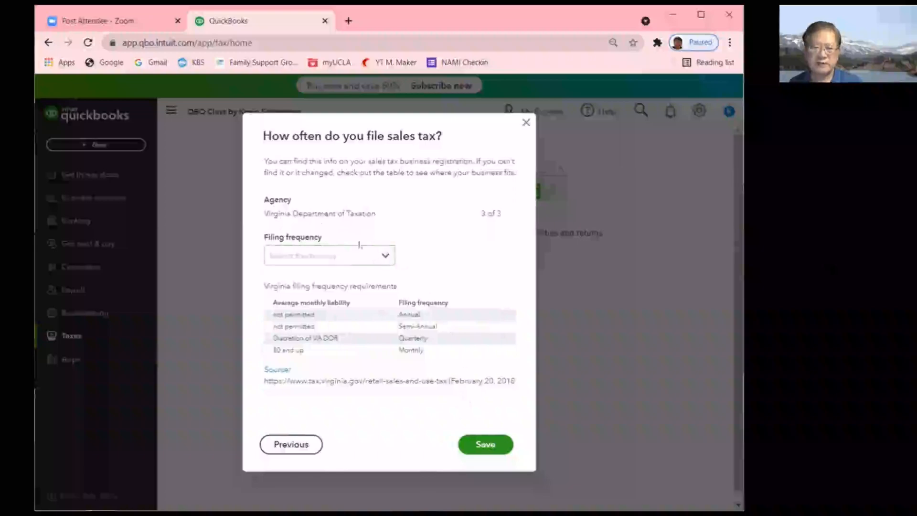
left_click(384, 256)
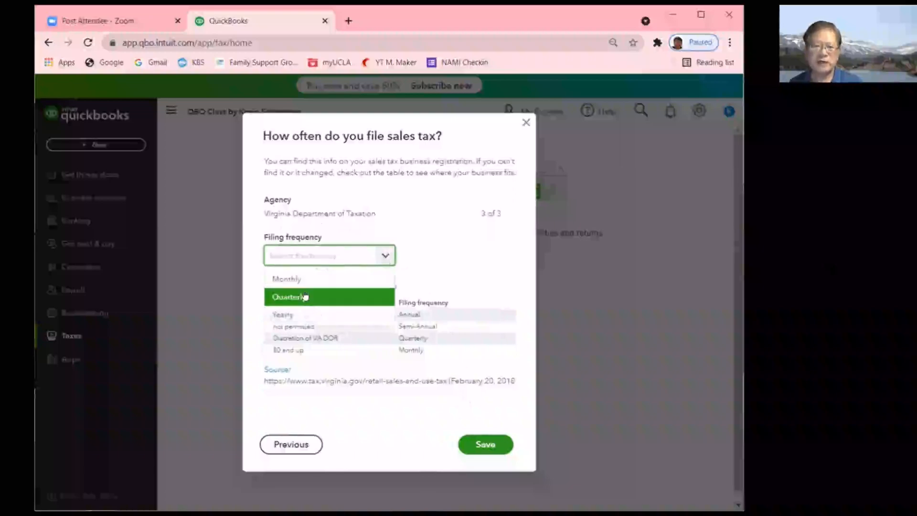
left_click(306, 294)
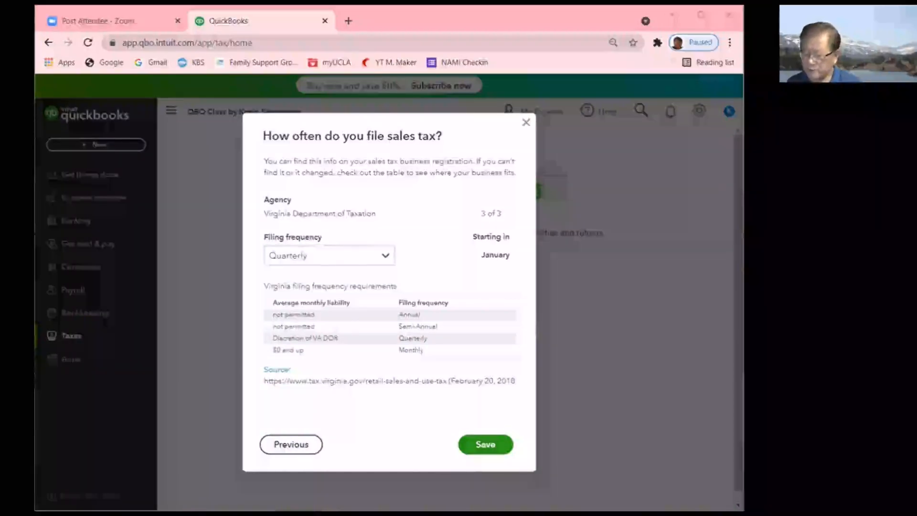
left_click(479, 445)
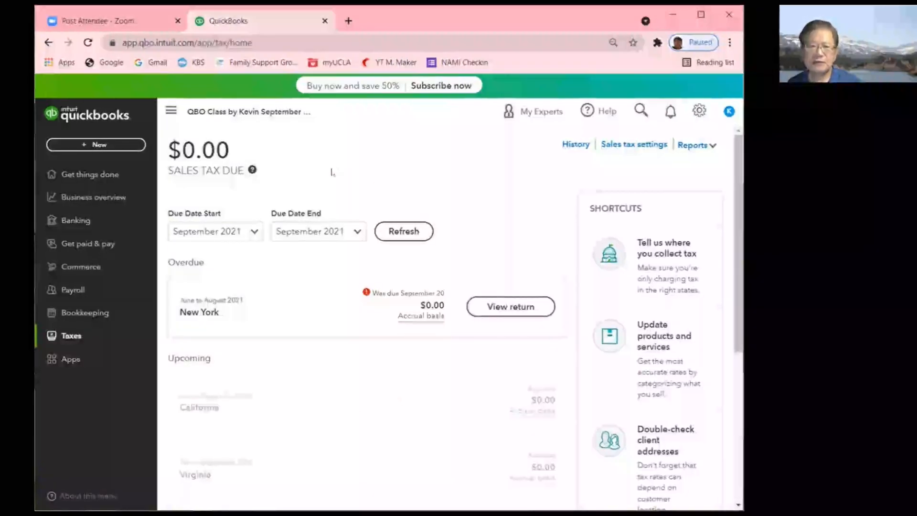
- Scroll and zoom the Sales tax page to 80% to review overdue and upcoming returns
scroll(288, 314, "down", 3)
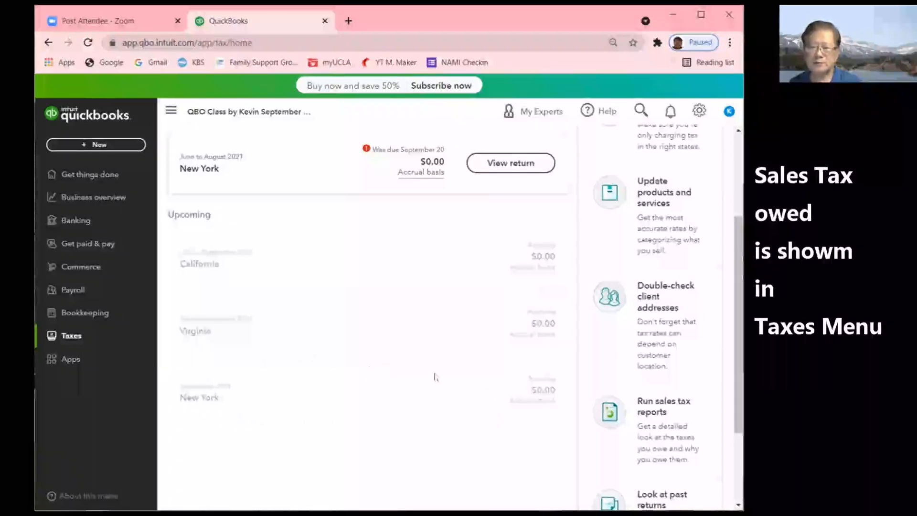
left_click_drag(737, 319, 736, 282)
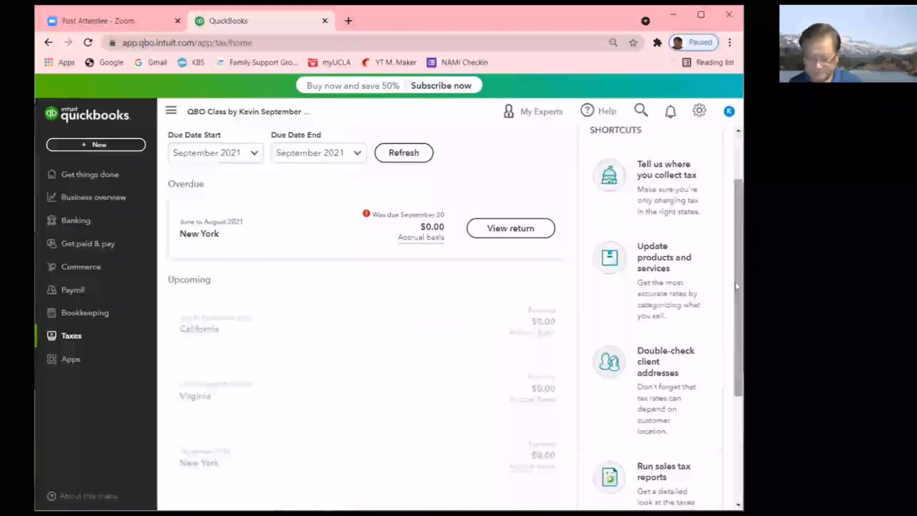
key("ctrl+minus")
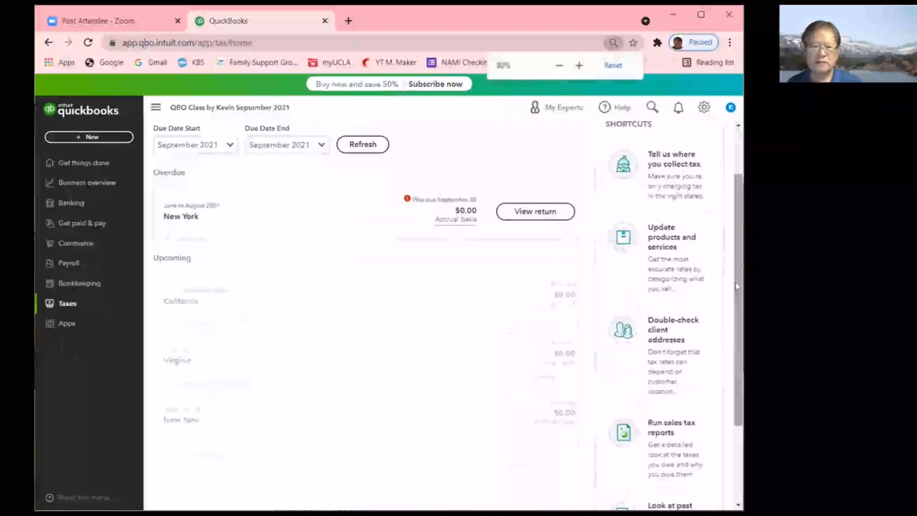
left_click_drag(736, 285, 735, 245)
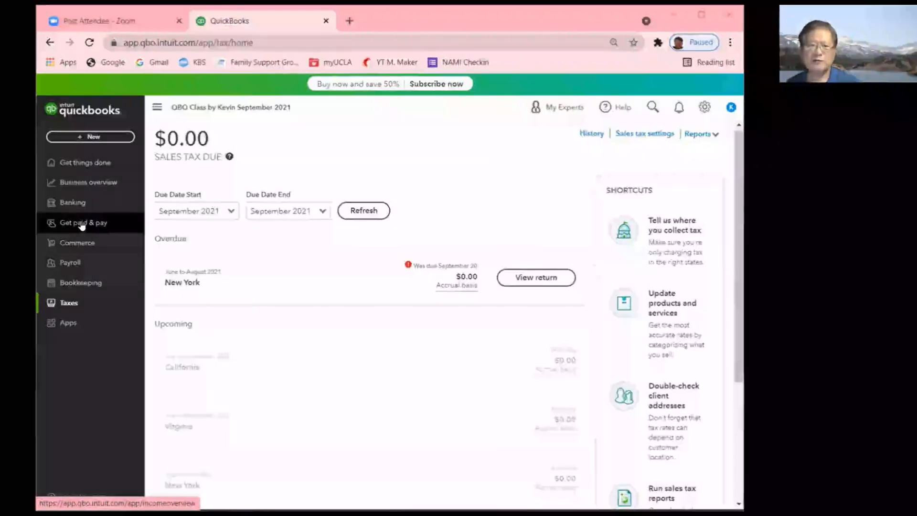
- Go to Get paid & pay > Products & services
left_click(82, 226)
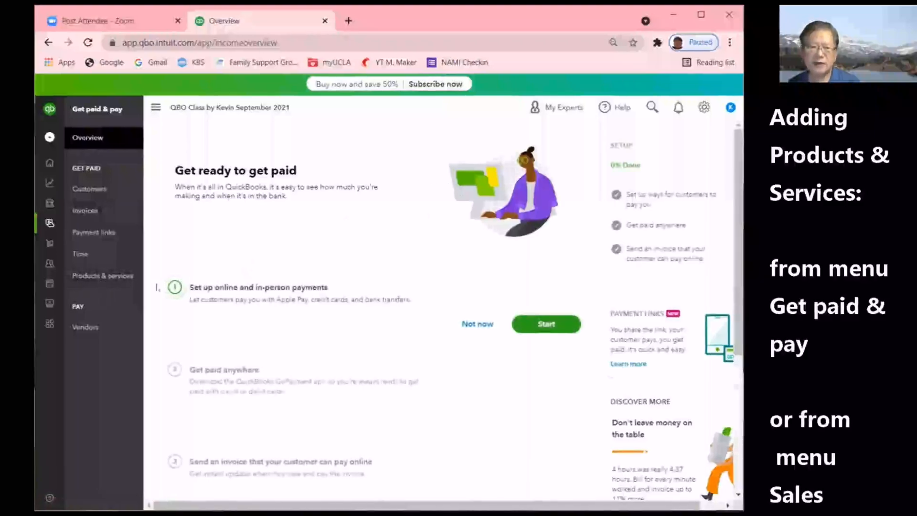
left_click(91, 281)
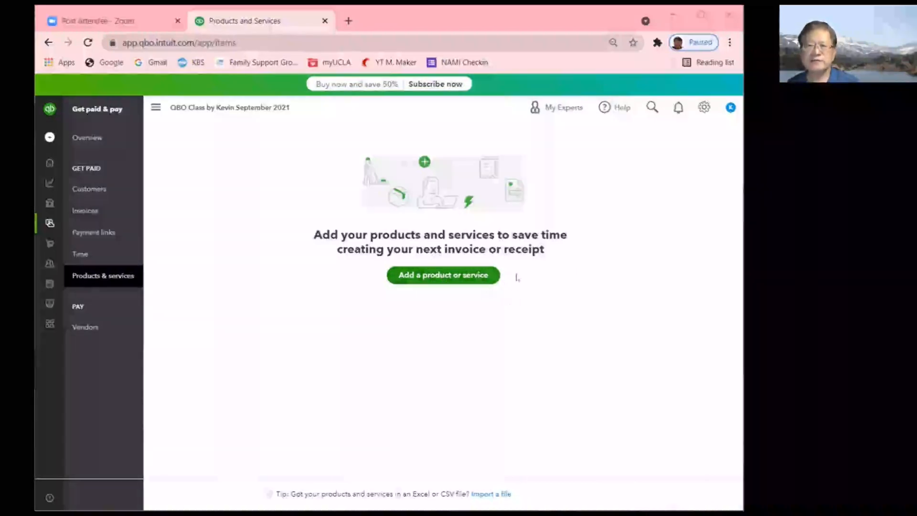
- Click Add a product or service to open the item type choices
left_click(455, 276)
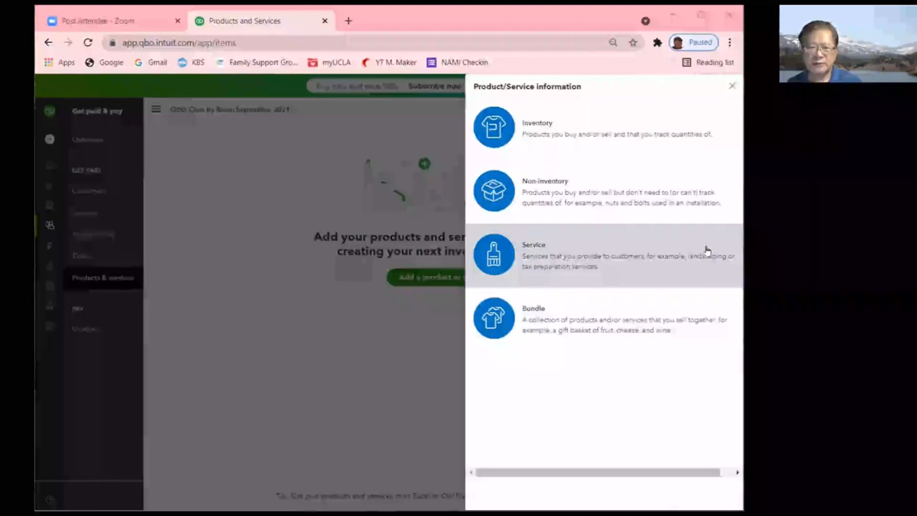
- Make the new item a Service and begin typing its name, 'Repair Service Ty'
left_click(535, 259)
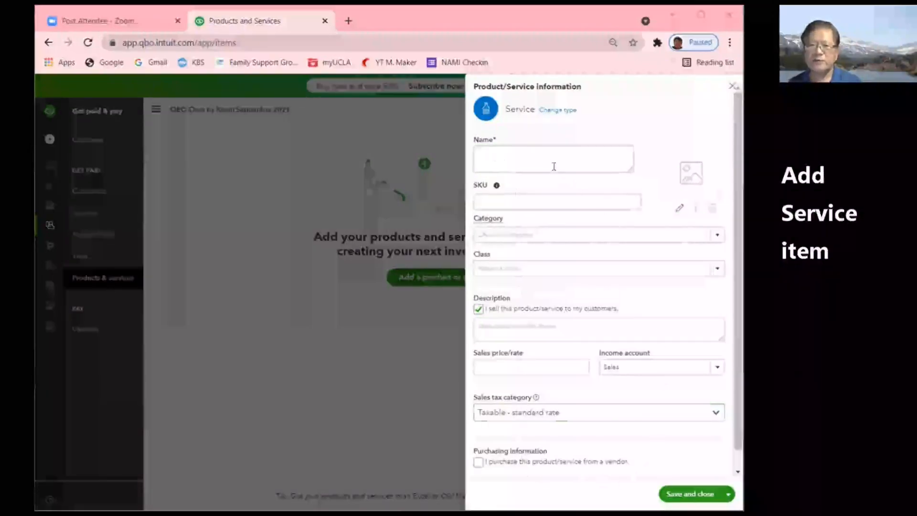
left_click(508, 153)
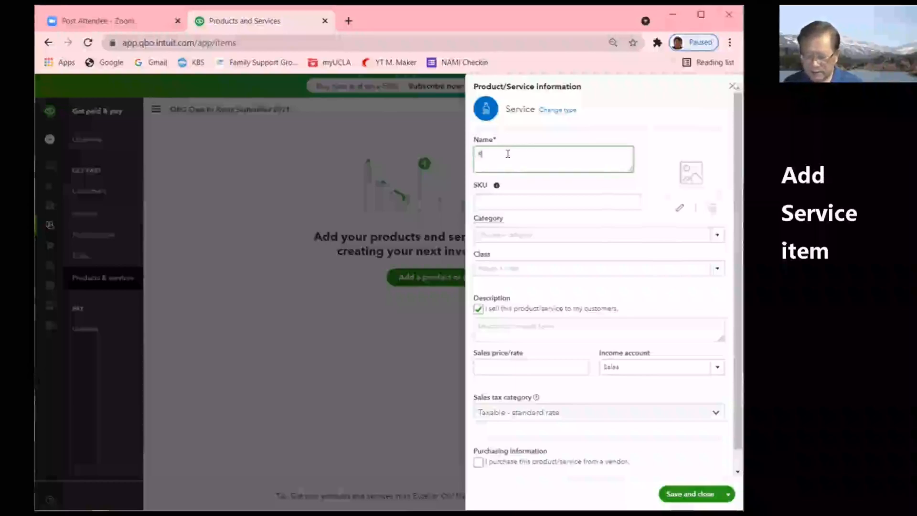
type("Repai")
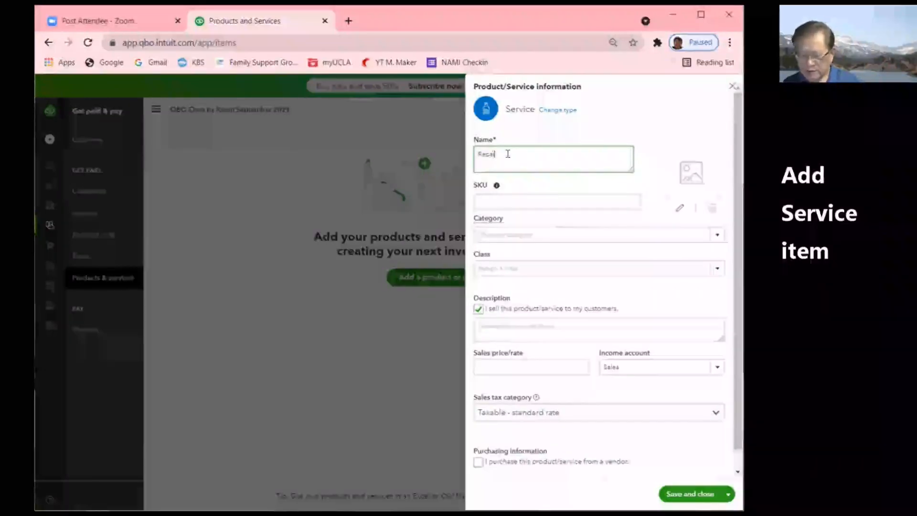
type("r Service")
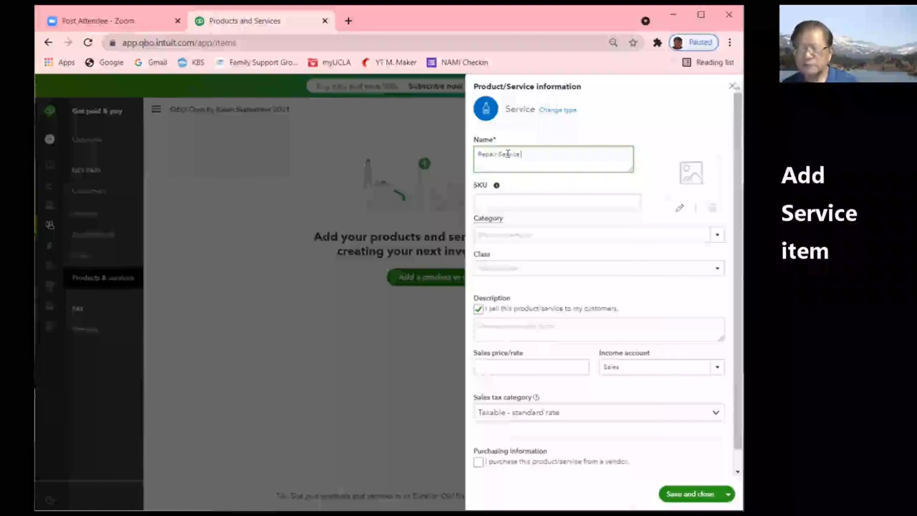
type(" Type 1")
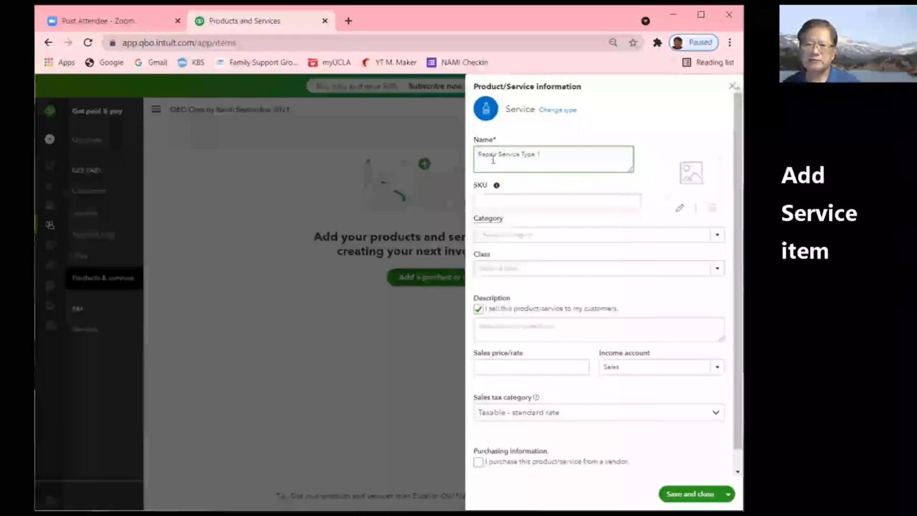
- Open the image picker beside the item's Name to attach a picture
left_click(482, 202)
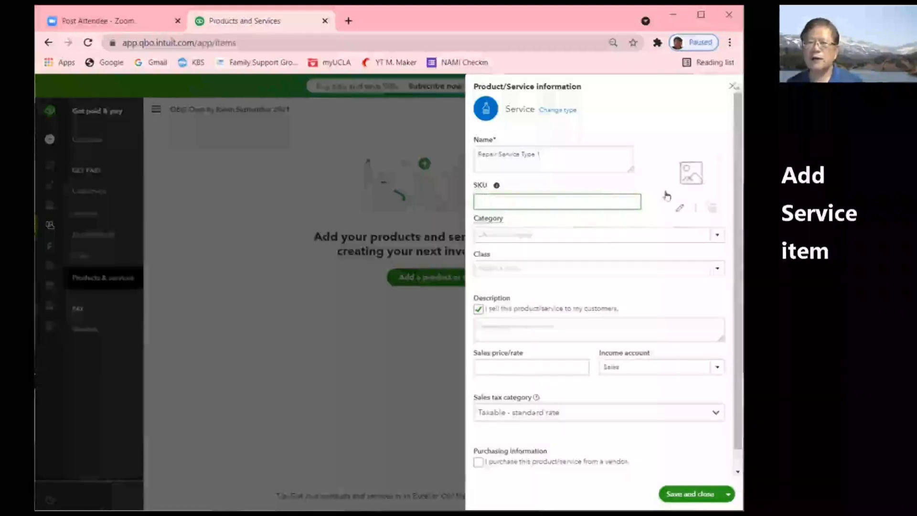
left_click(692, 174)
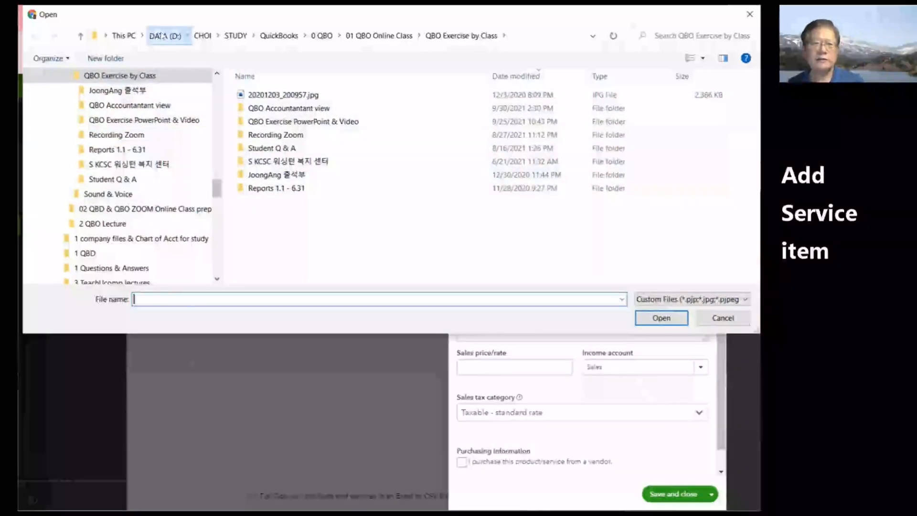
- Attach 51yxegosMIL.jpg from the Photos Pop folder on DATA (D:) as the item's picture
left_click(165, 35)
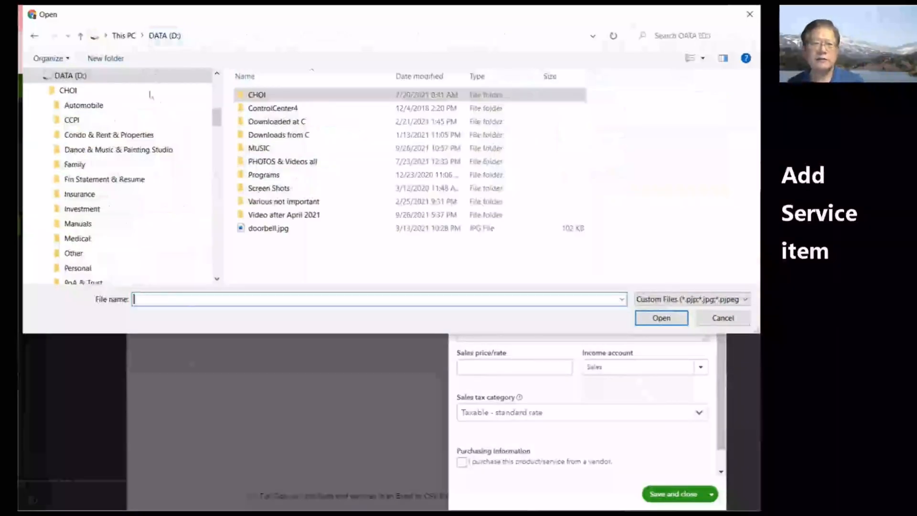
double_click(302, 164)
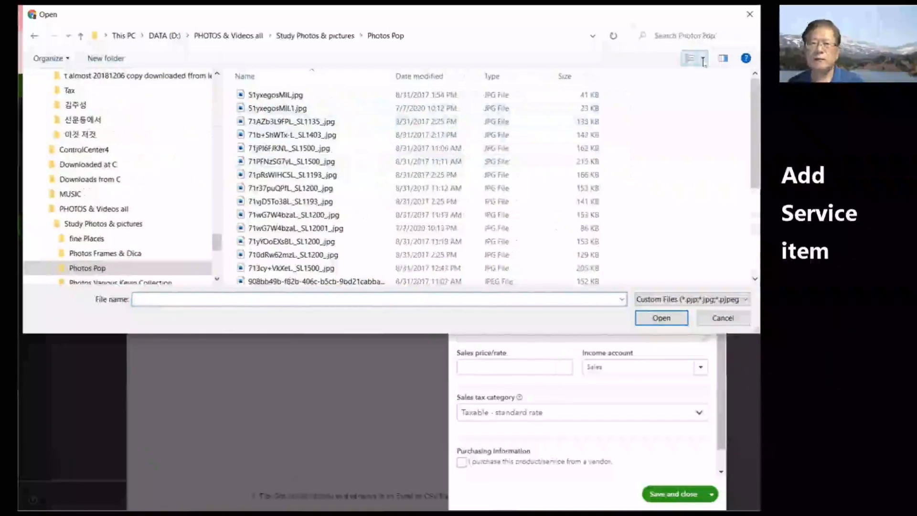
left_click(703, 58)
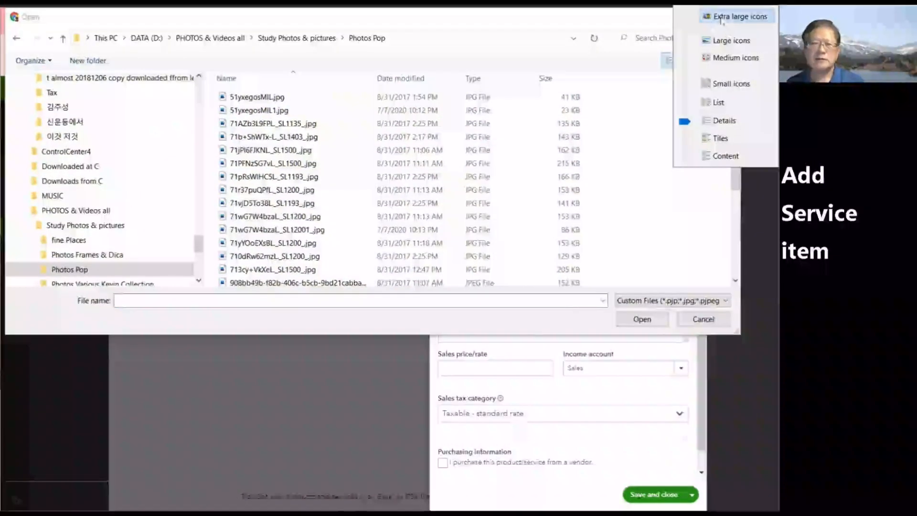
left_click(740, 16)
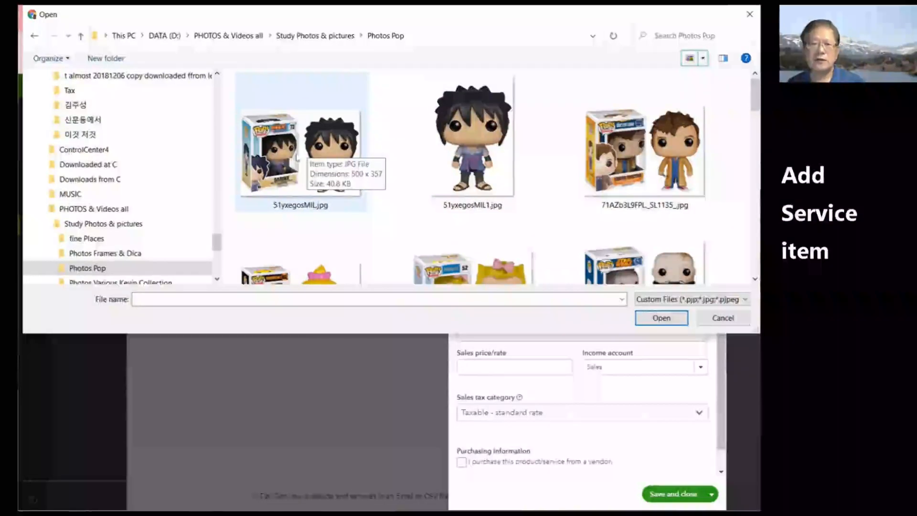
left_click(297, 158)
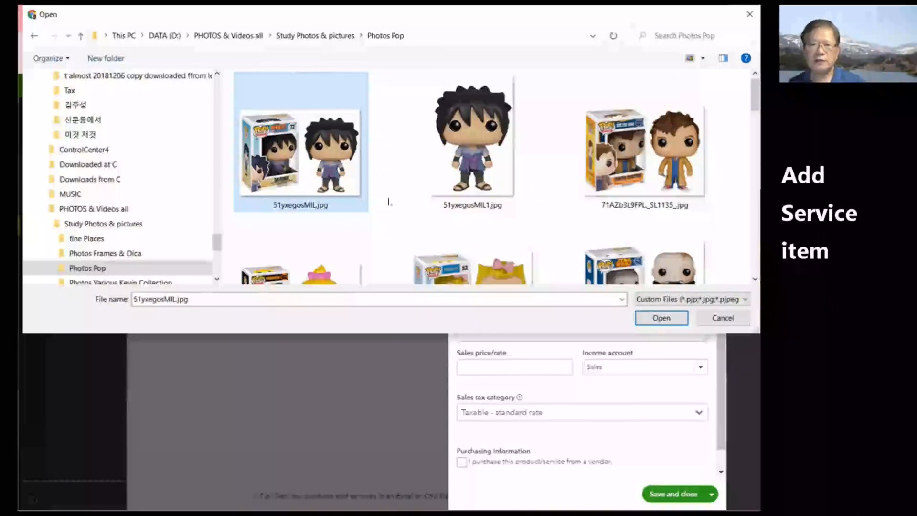
left_click(662, 313)
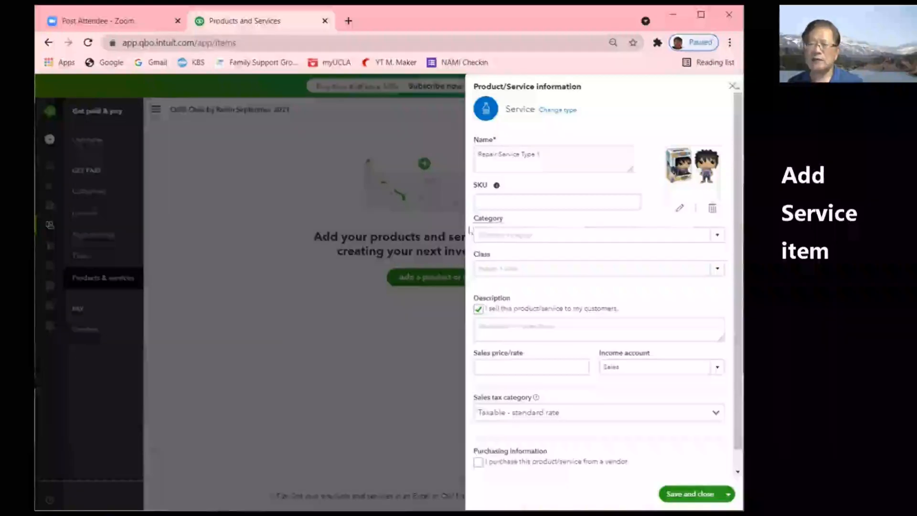
- Add a new product category called Fee/Service and apply it to Repair Service Type 1
mouse_move(472, 221)
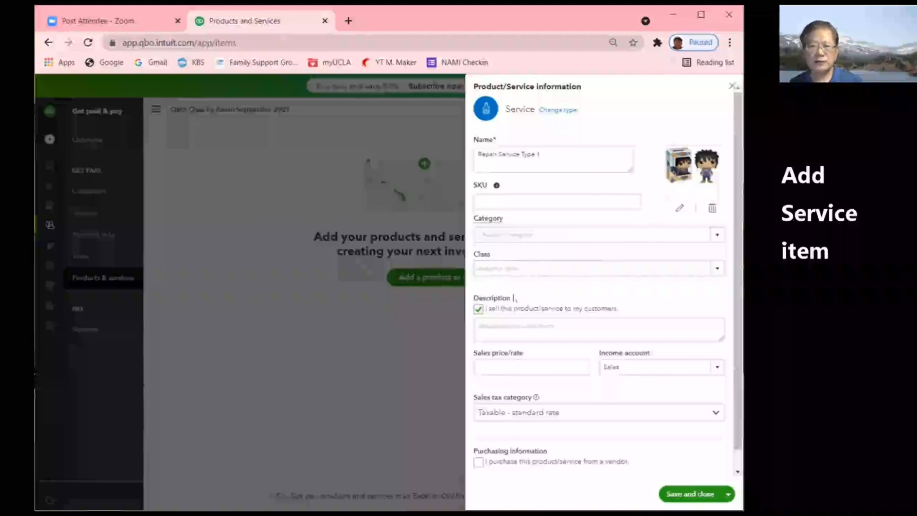
left_click(718, 237)
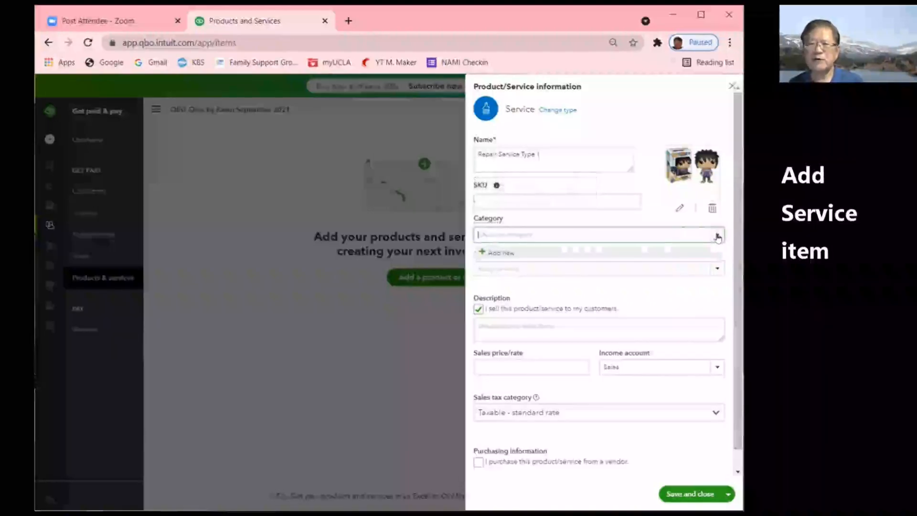
left_click(502, 256)
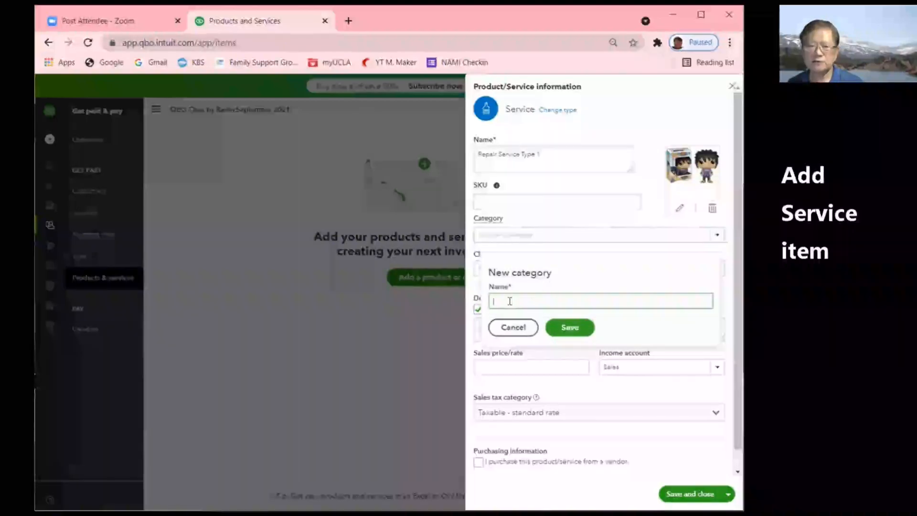
type("Re")
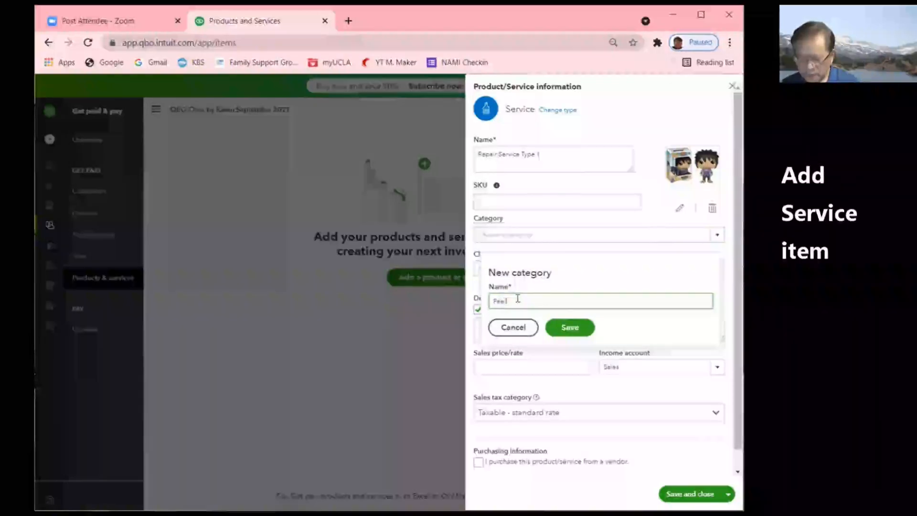
type("pair Serv")
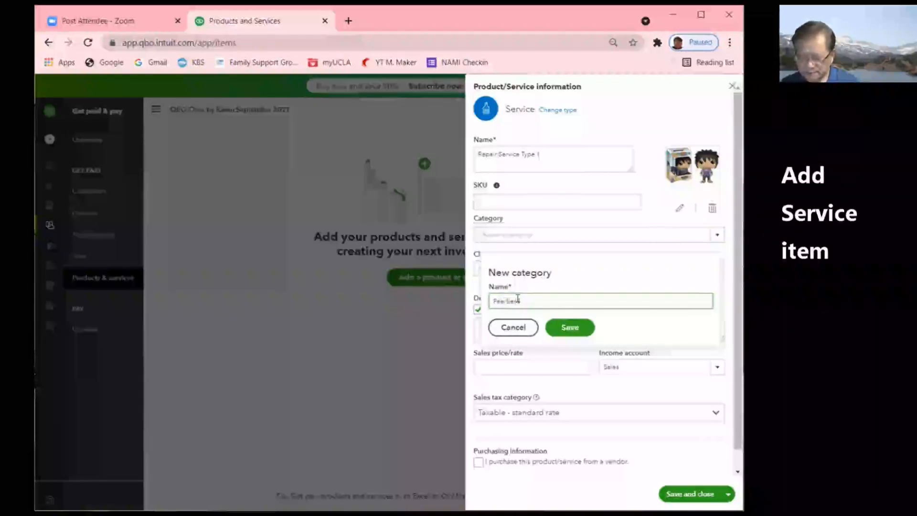
type("ice")
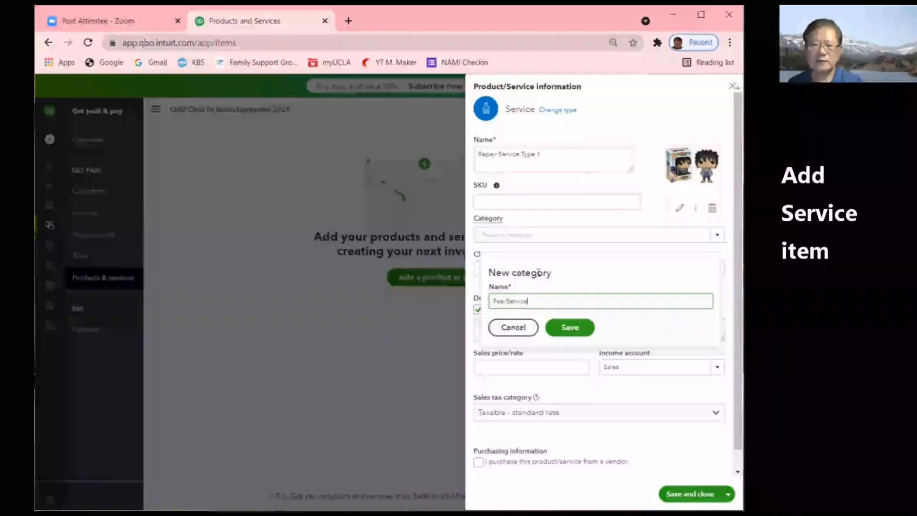
left_click(570, 328)
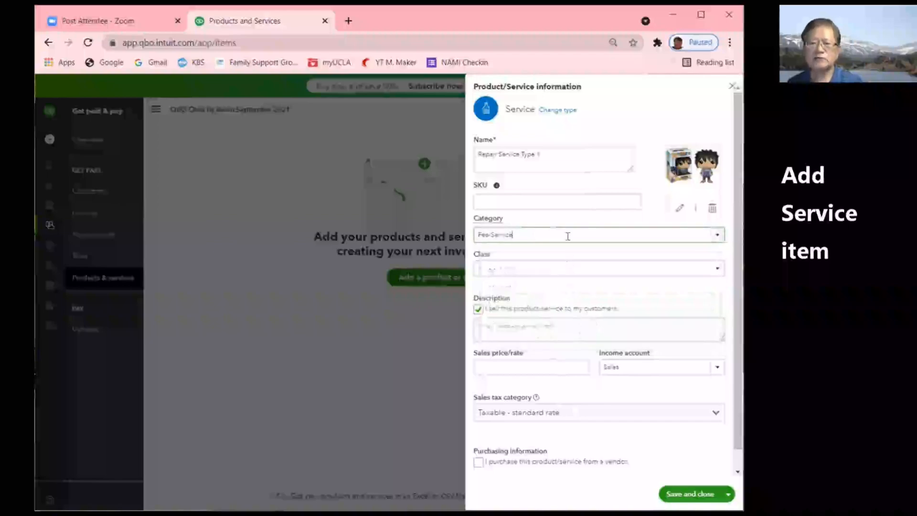
- Create an Electronics category from the Category dropdown, making it the item's category
left_click(719, 239)
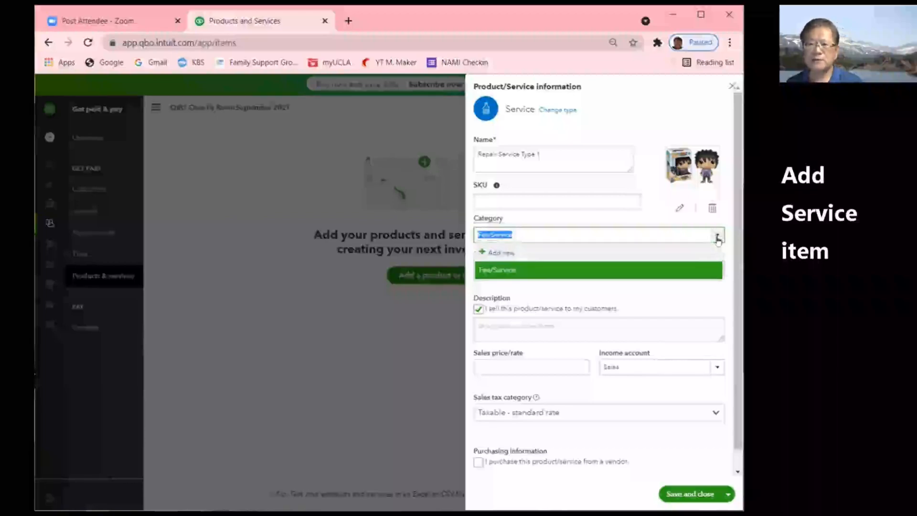
left_click(508, 253)
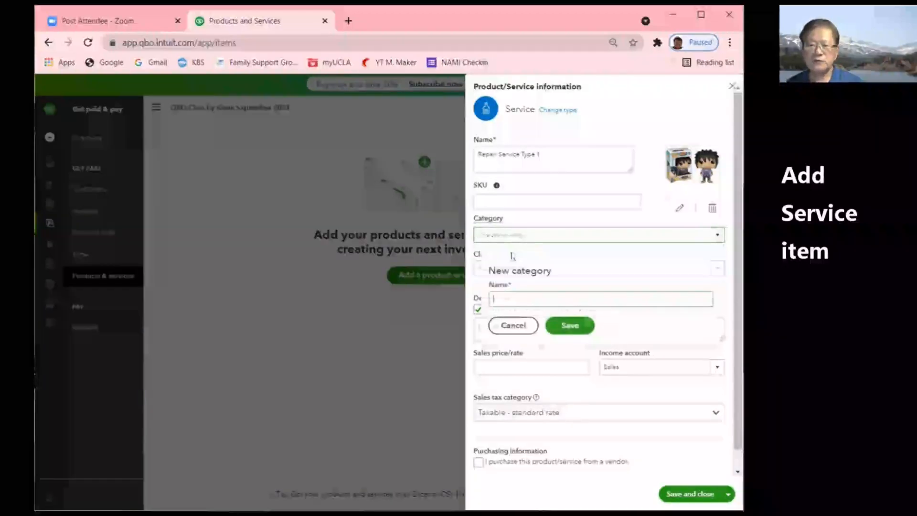
type("Elec")
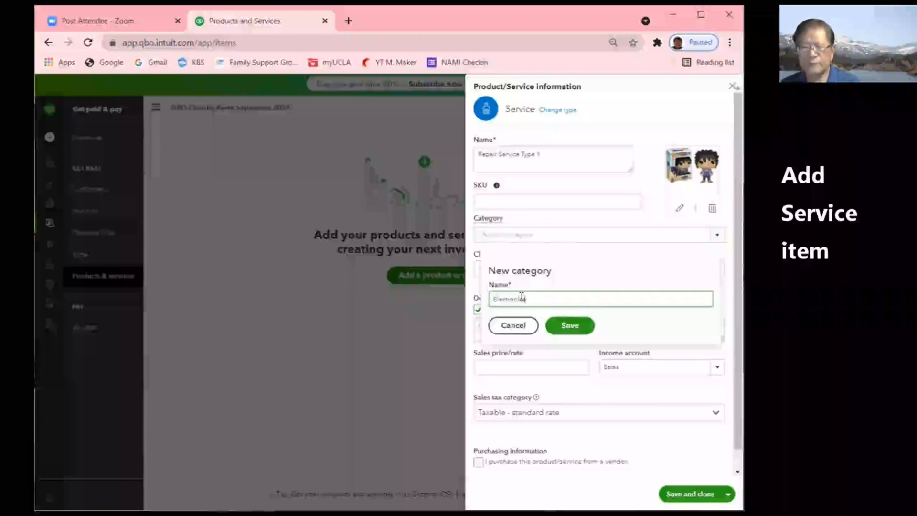
type("tronics")
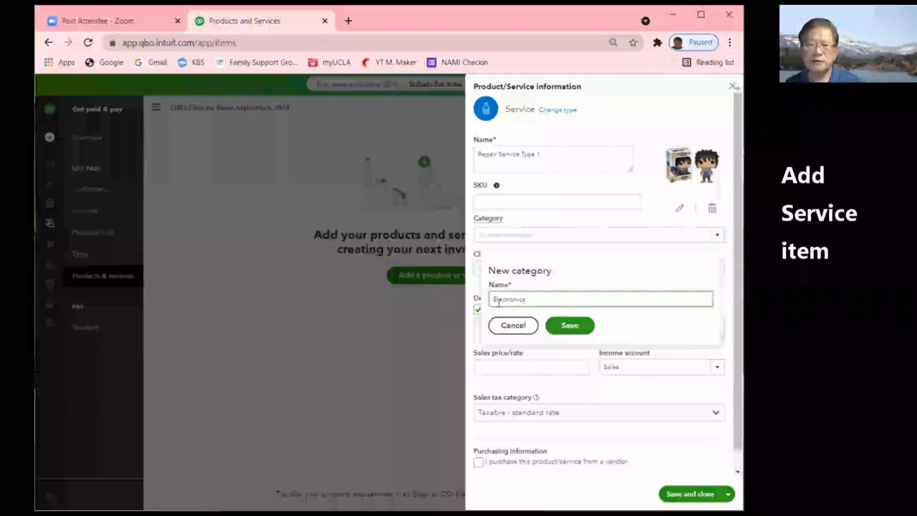
left_click(577, 328)
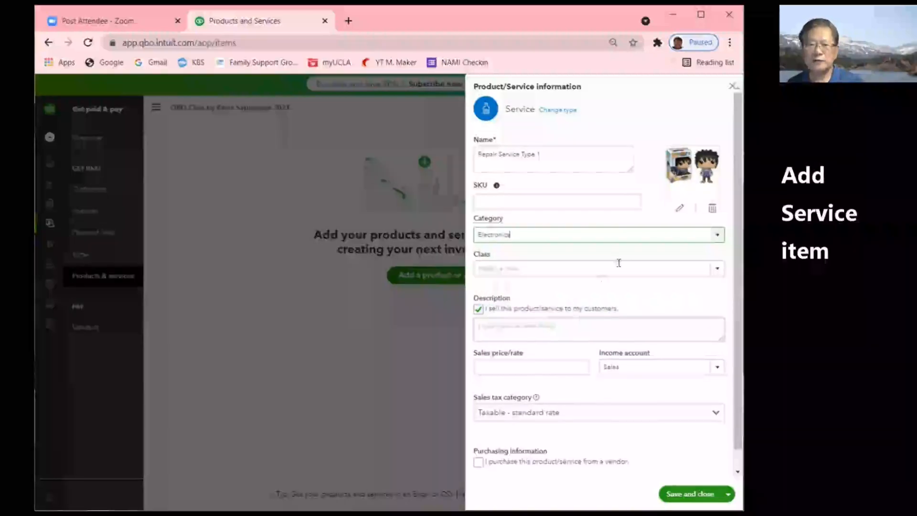
left_click(716, 234)
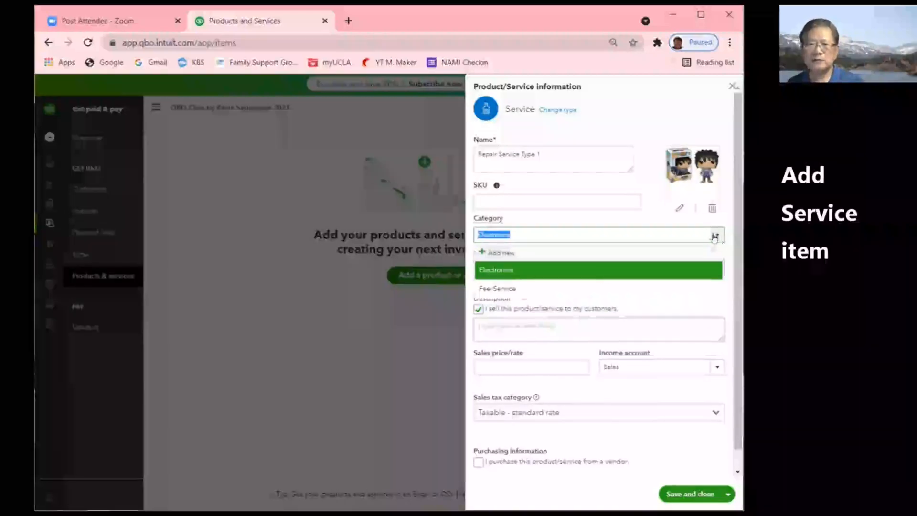
- Create a third product category named R.E
left_click(499, 253)
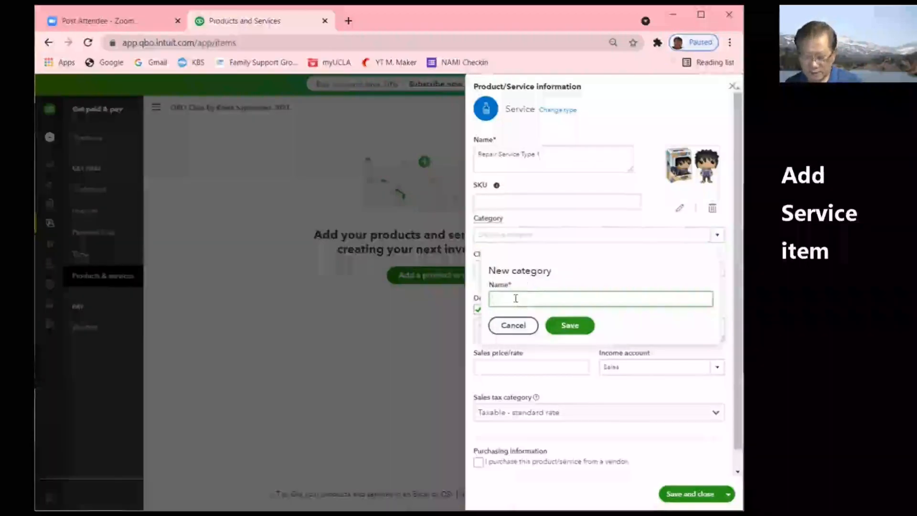
type("R")
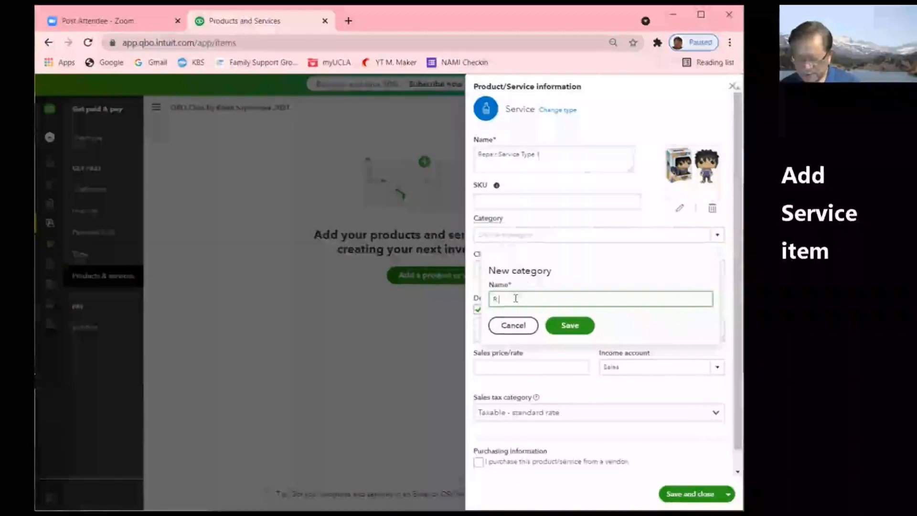
type("E")
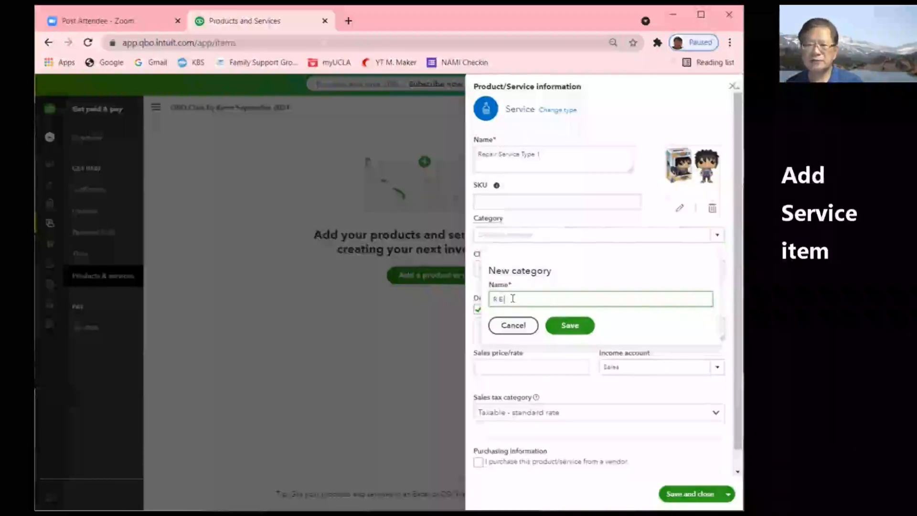
left_click(569, 327)
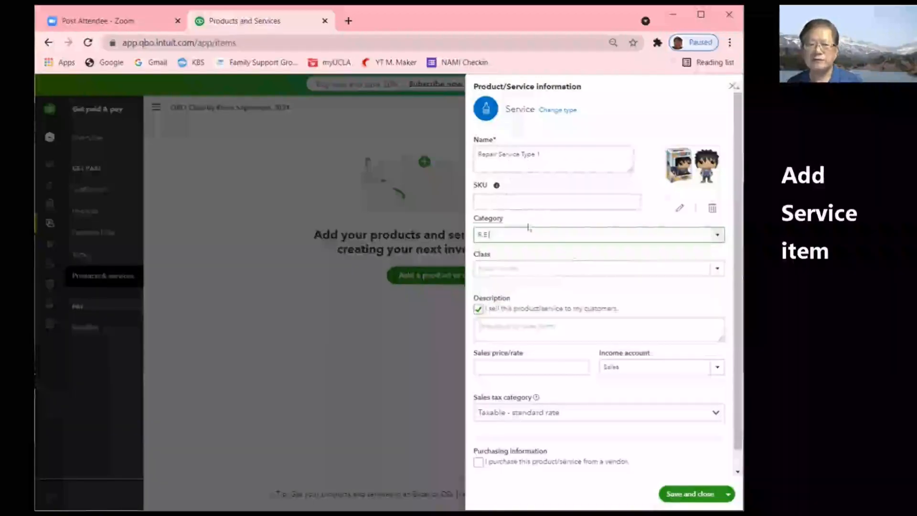
- Switch the item's category back to Fee/Service
left_click(716, 235)
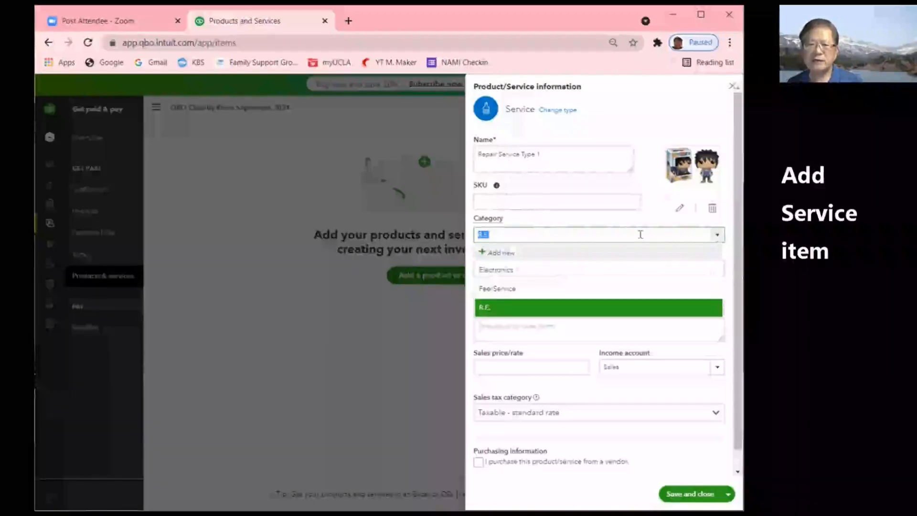
left_click(507, 289)
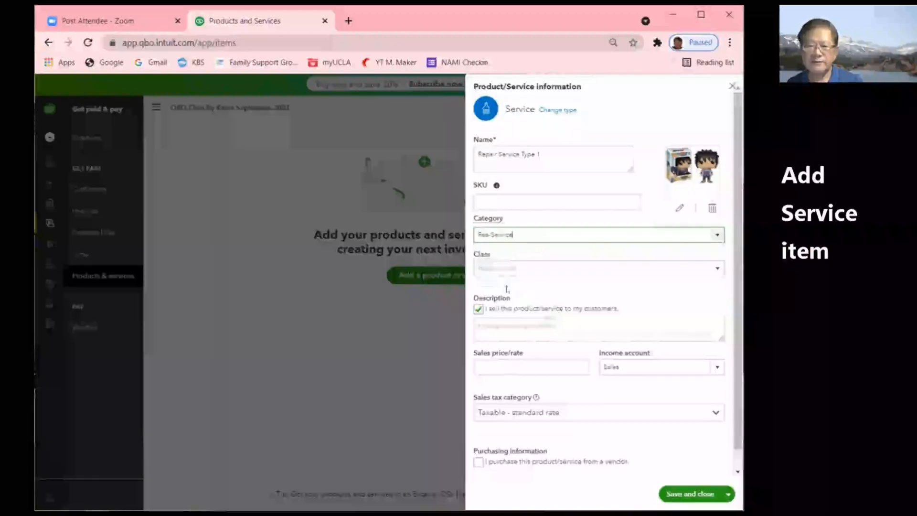
left_click(717, 268)
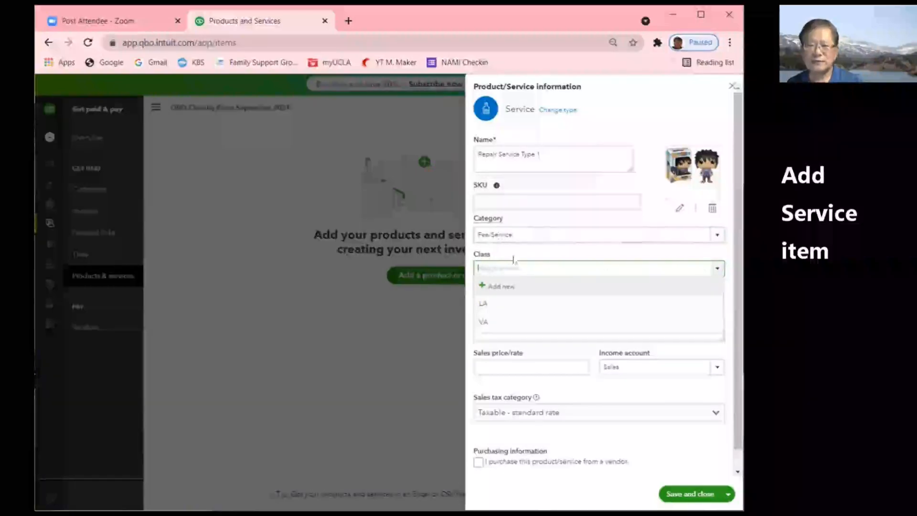
- Enter the sales description 'Repair Service Type 1/hour Warranty 90 days'
left_click(561, 255)
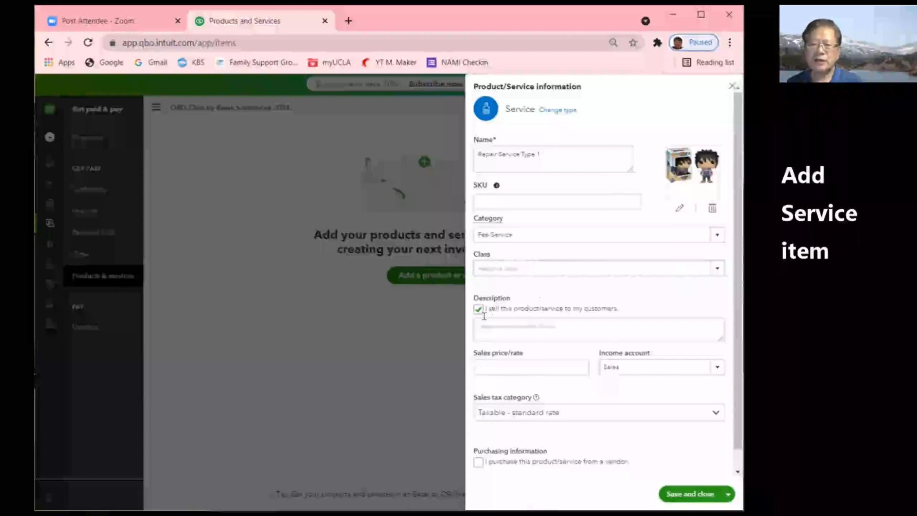
left_click(499, 326)
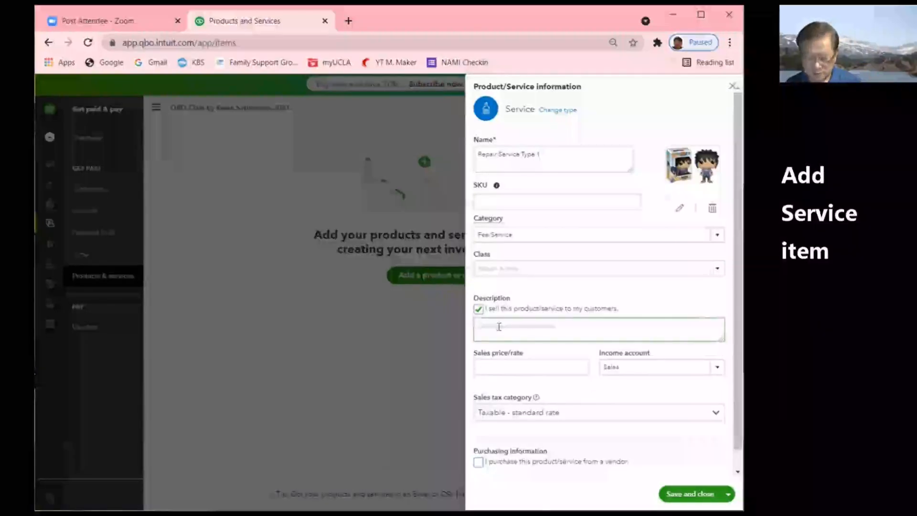
type("Repair Service Type 1")
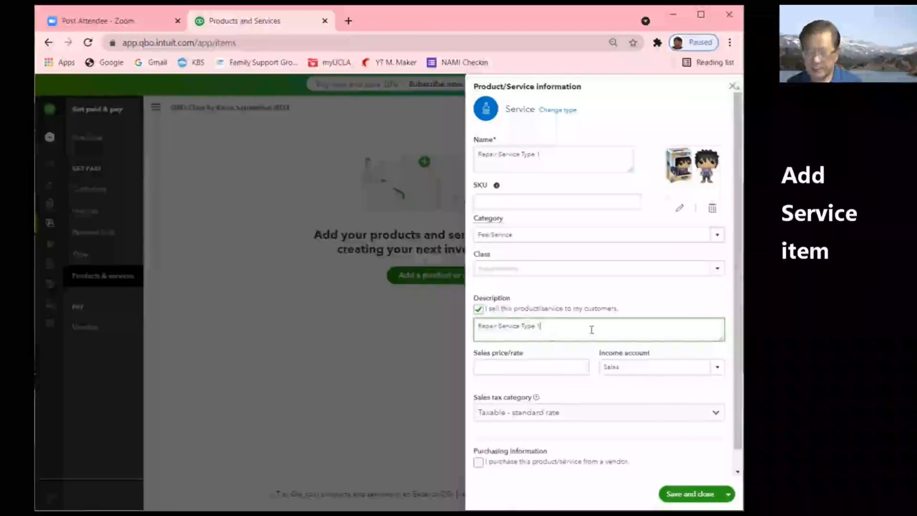
type("1")
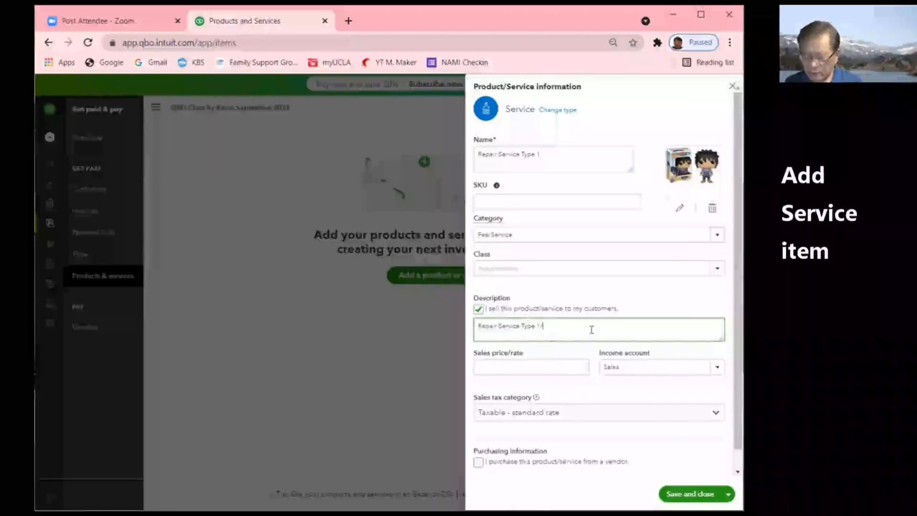
type("/Hour")
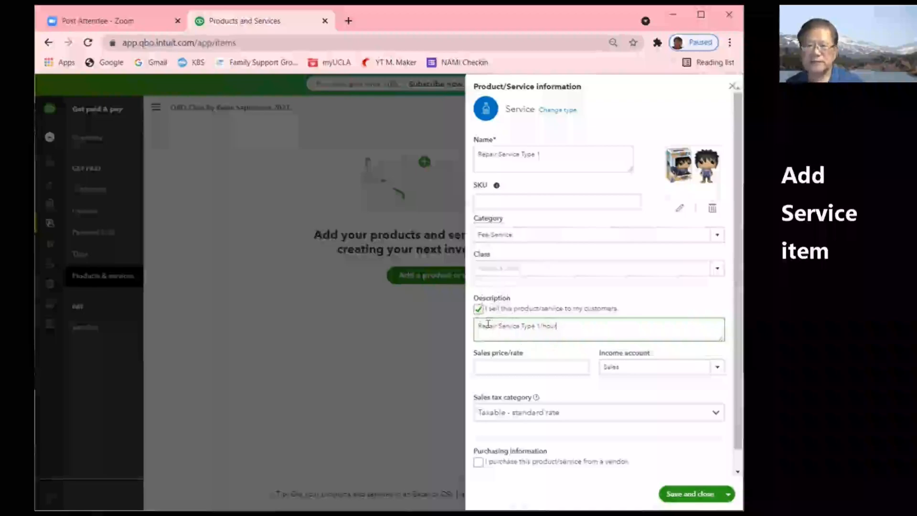
type("Ward")
type("anty 9")
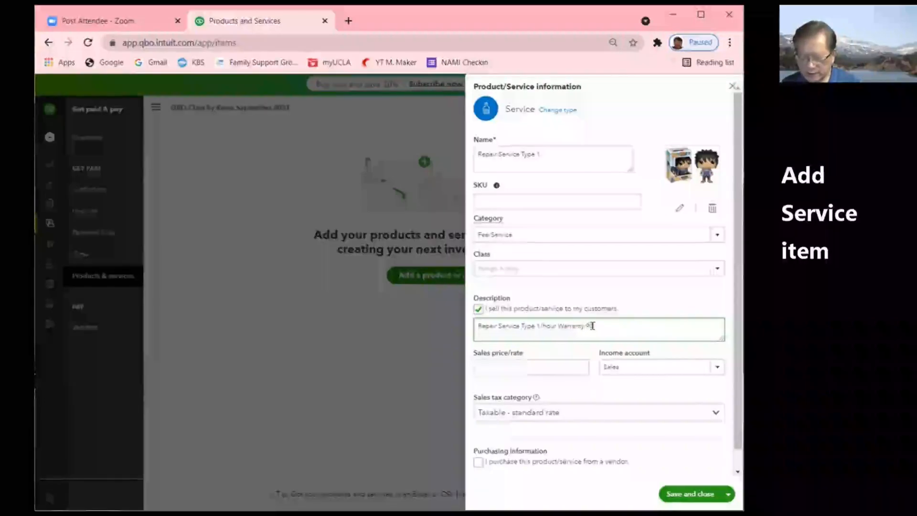
type("0 days")
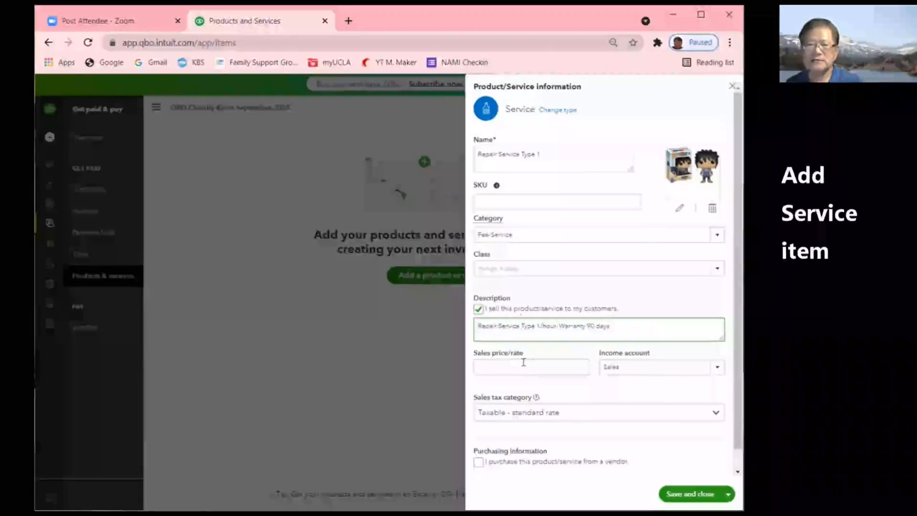
- Enter 50 as Repair Service Type 1's sales price/rate
left_click(576, 367)
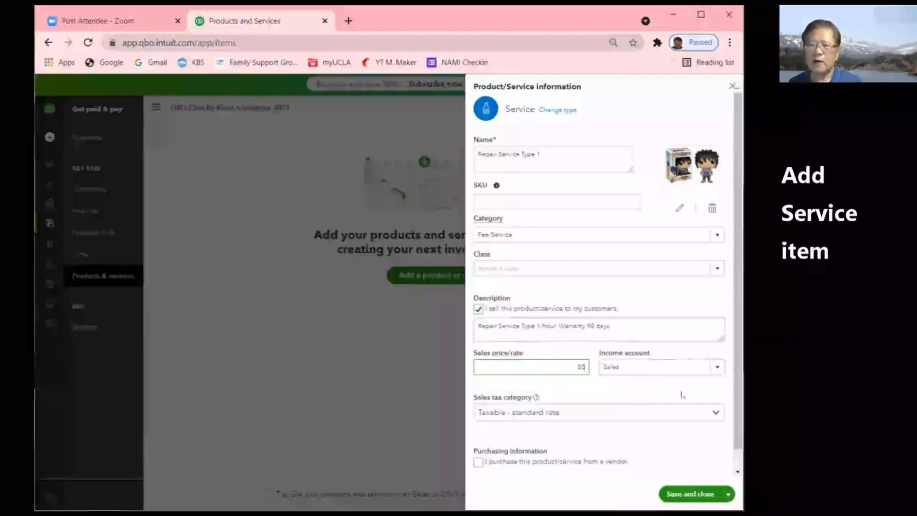
- Choose + Add new from the Income account list to start a new account
left_click(718, 368)
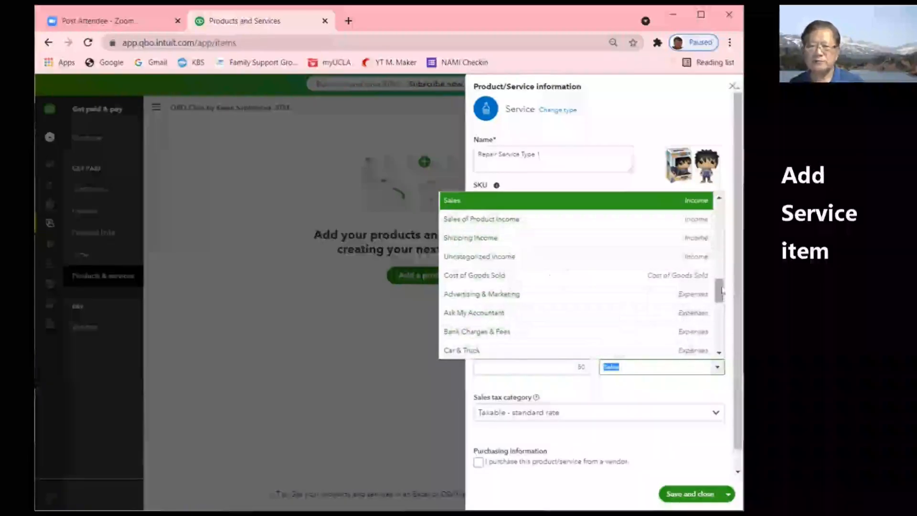
left_click_drag(720, 292, 719, 286)
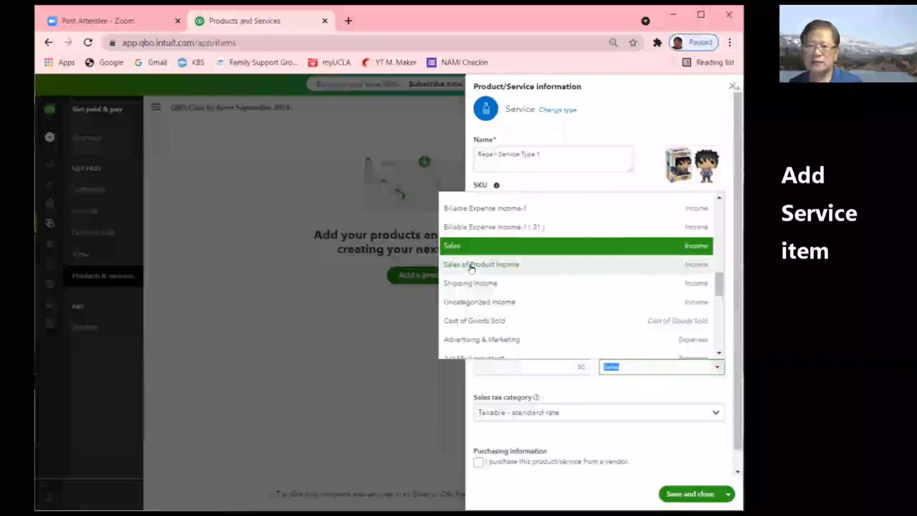
left_click_drag(718, 290, 718, 206)
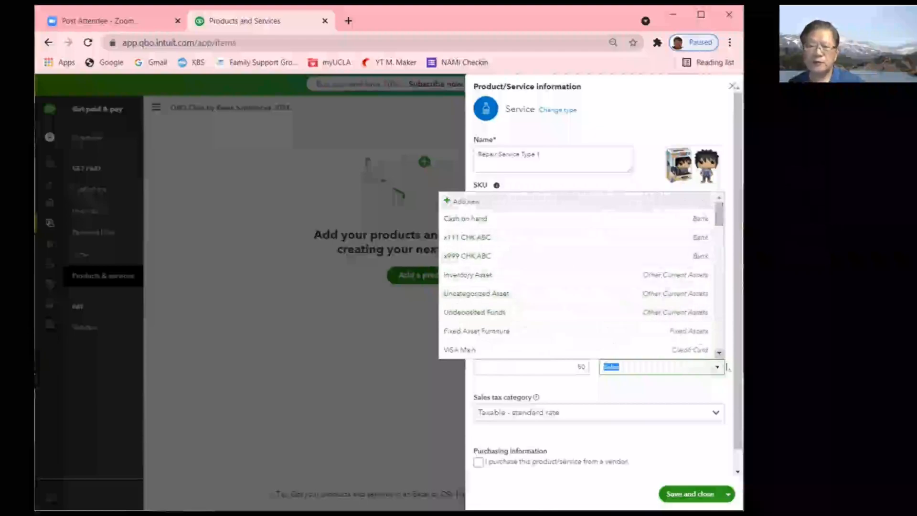
left_click(472, 202)
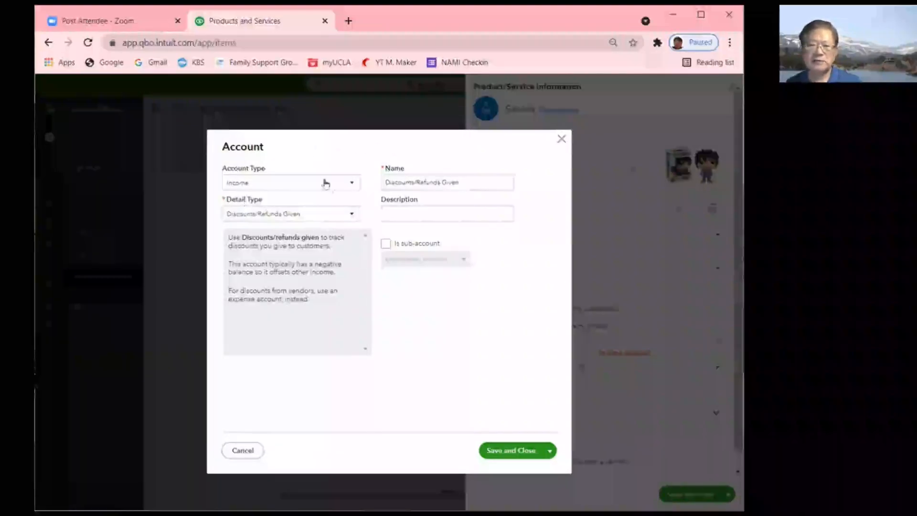
- Save a new Income account with detail type Service/Fee Income as the item's income account
left_click(351, 184)
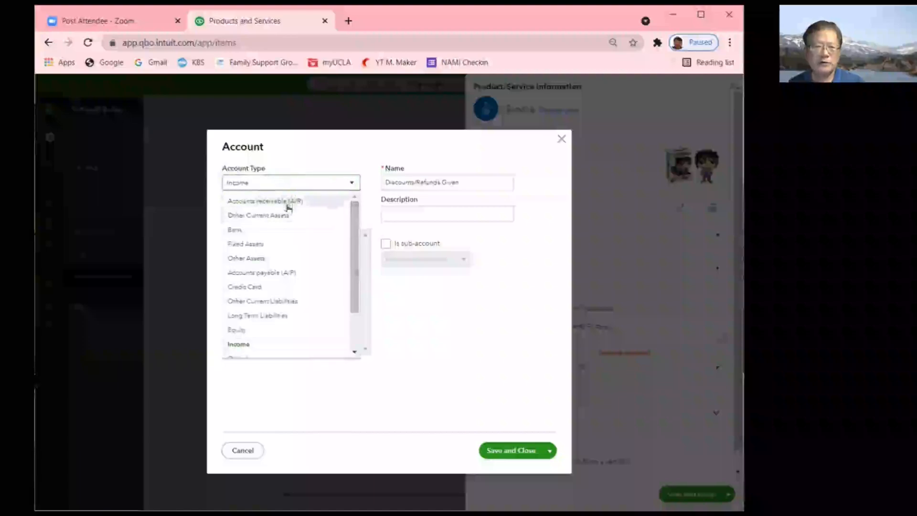
left_click(242, 183)
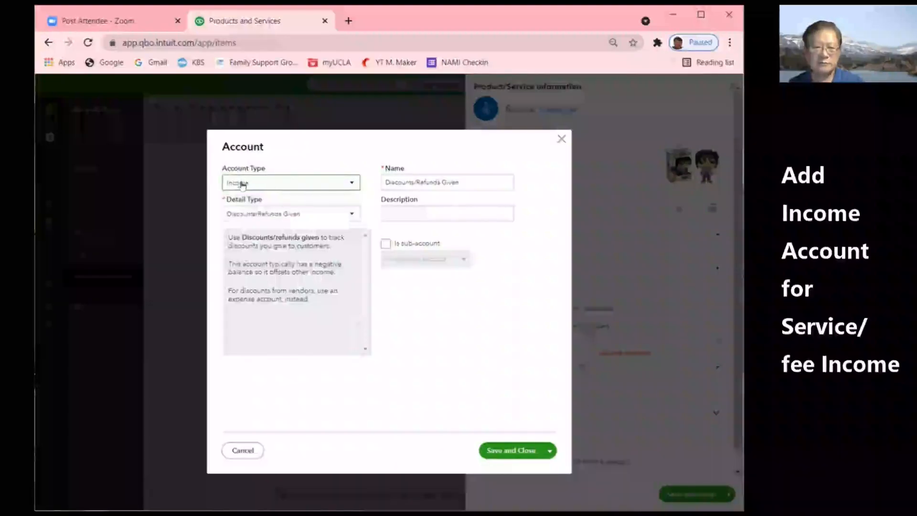
left_click(352, 213)
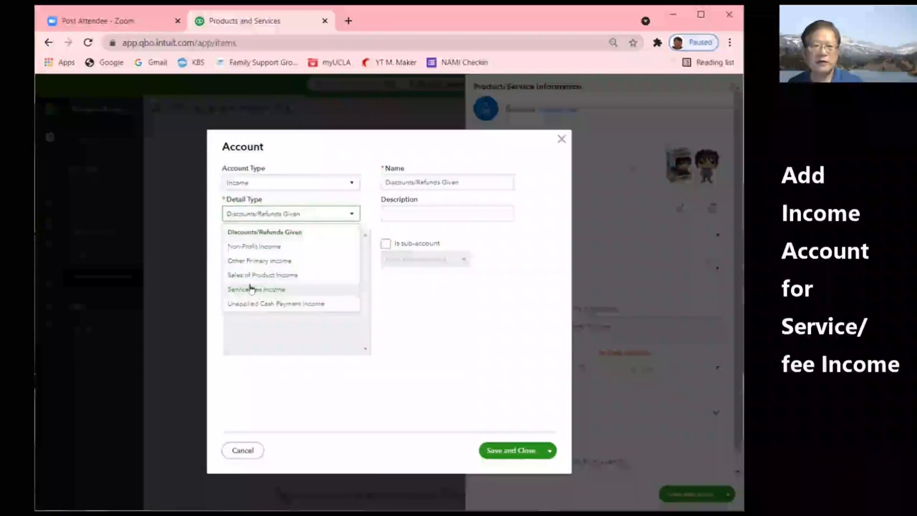
left_click(268, 289)
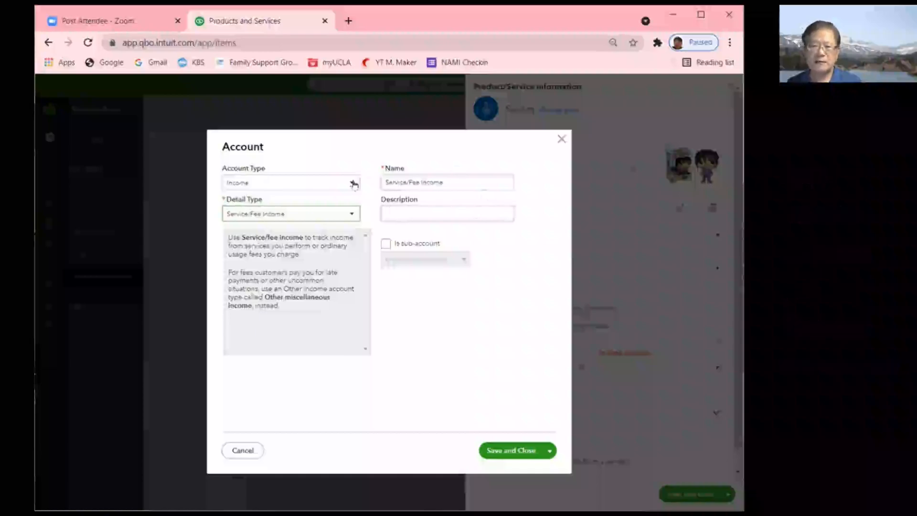
left_click(514, 451)
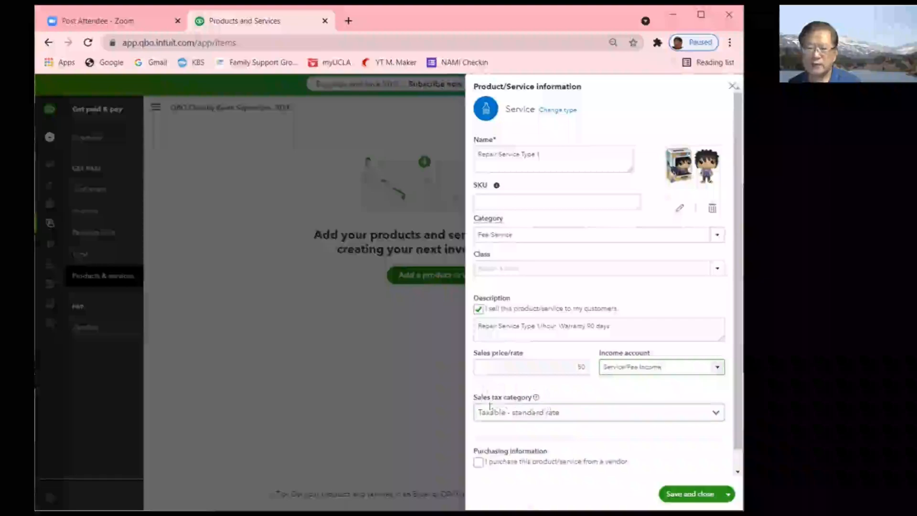
- Mark Repair Service Type 1 as Nontaxable and save the service item
left_click(715, 414)
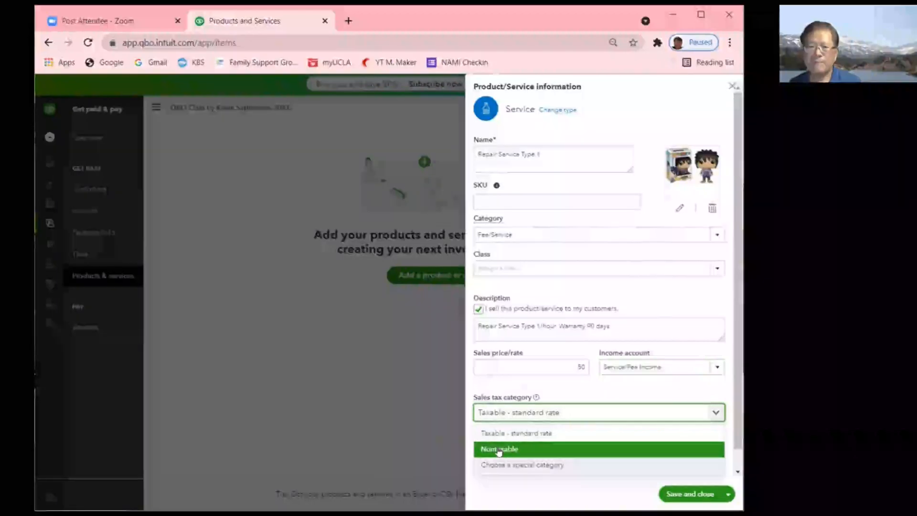
left_click(534, 451)
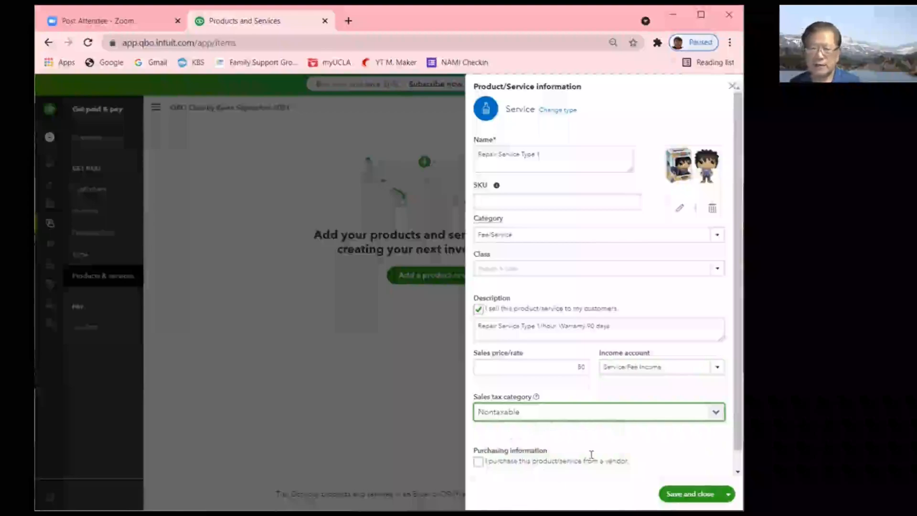
mouse_move(739, 415)
left_mouse_down()
mouse_move(739, 443)
mouse_move(736, 403)
left_mouse_up()
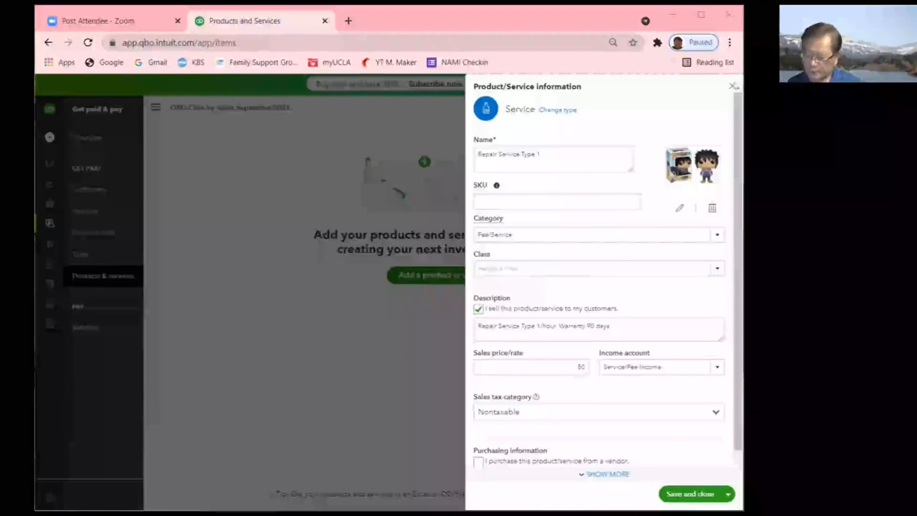
left_click(700, 495)
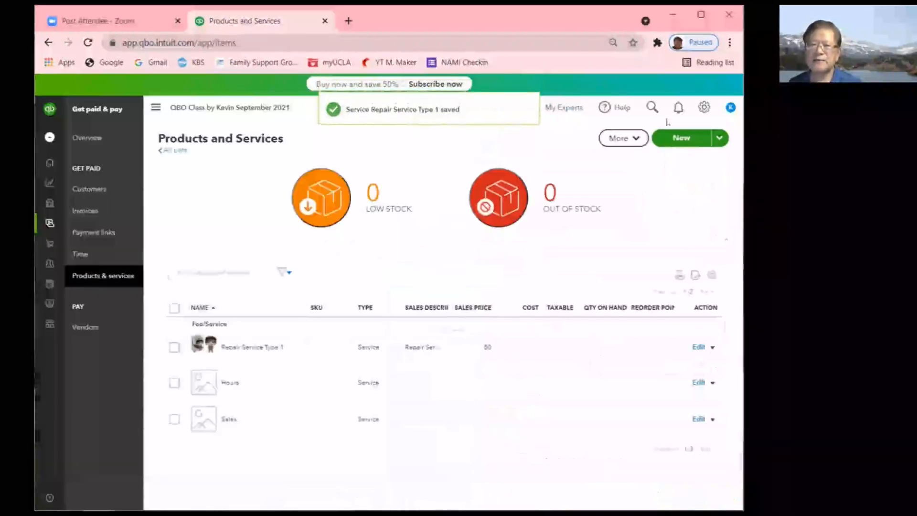
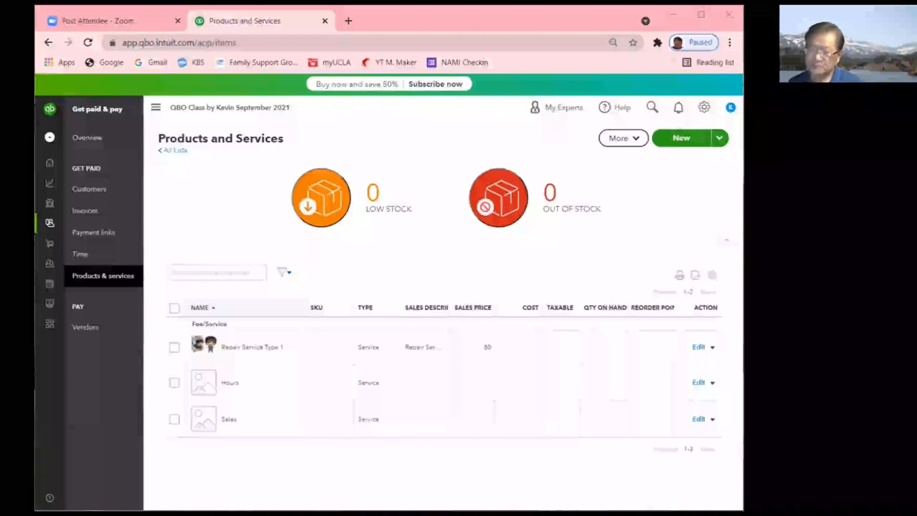
- Start a new product or service to bring up the Inventory, Non-inventory, Service and Bundle choices
left_click(676, 139)
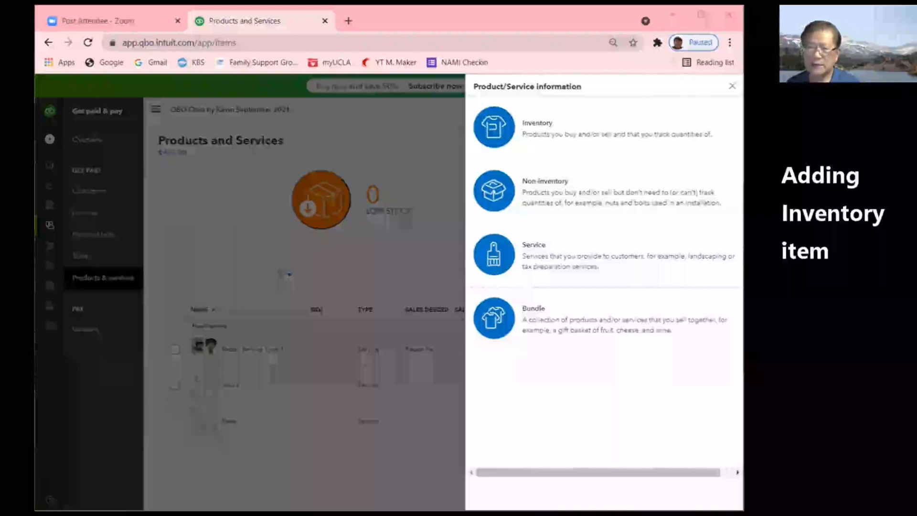
- Choose the Inventory item type and name the item Computer Space MK1
left_click(552, 135)
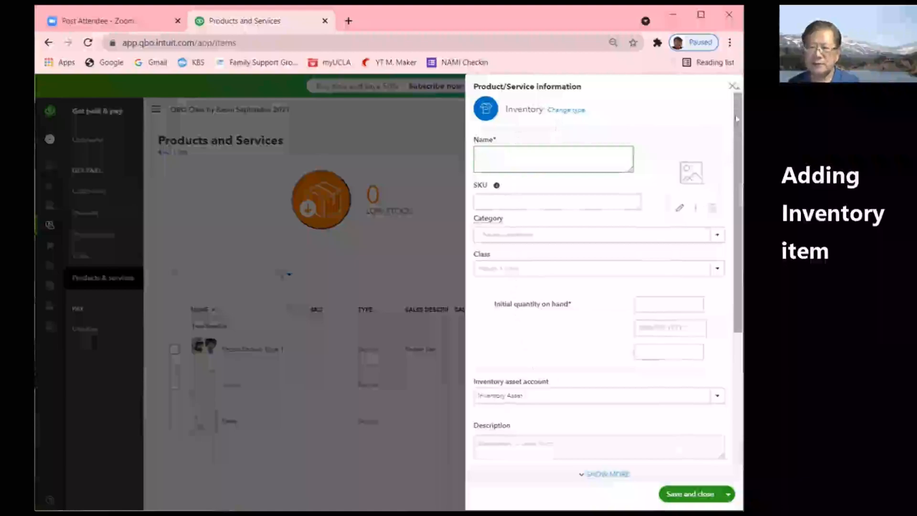
mouse_move(737, 119)
left_mouse_down()
mouse_move(737, 276)
mouse_move(737, 104)
left_mouse_up()
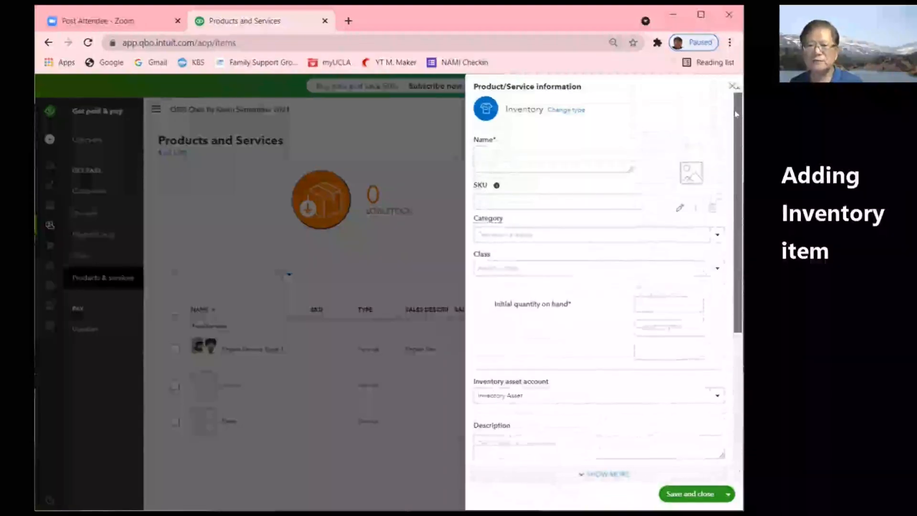
left_click(524, 160)
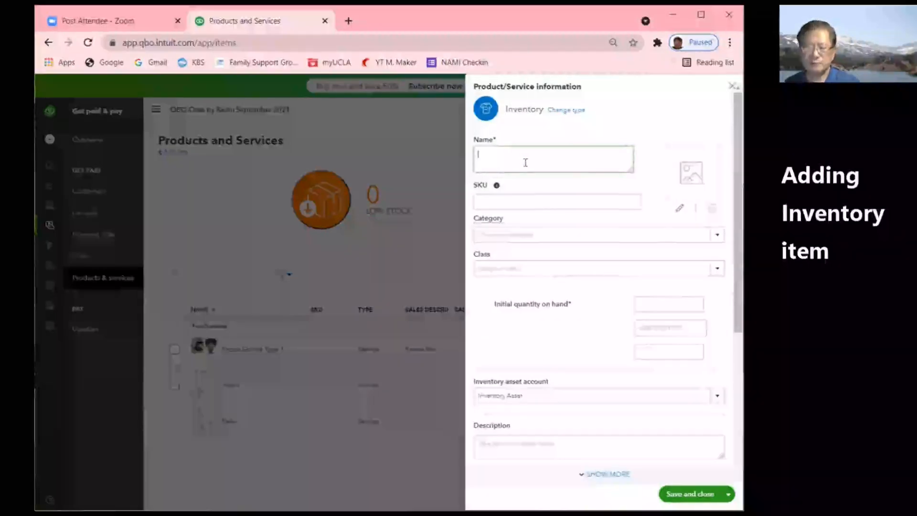
type("Com")
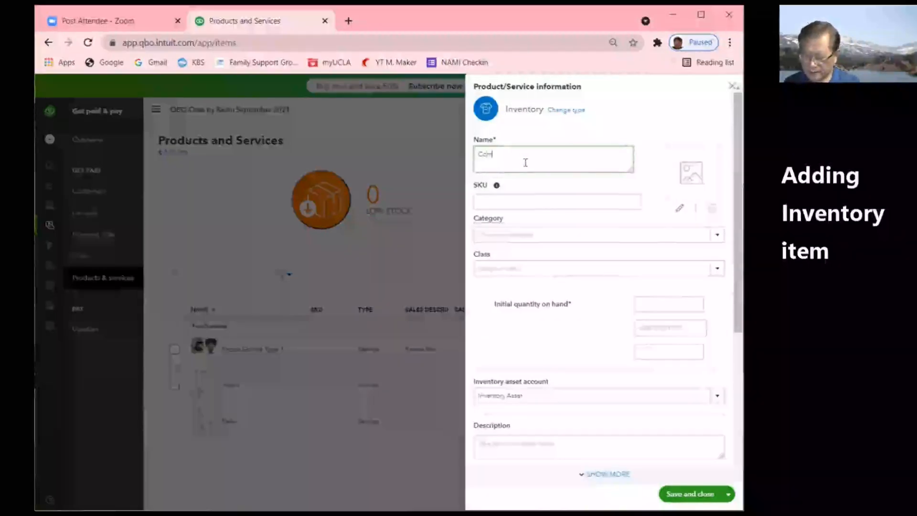
type("puter")
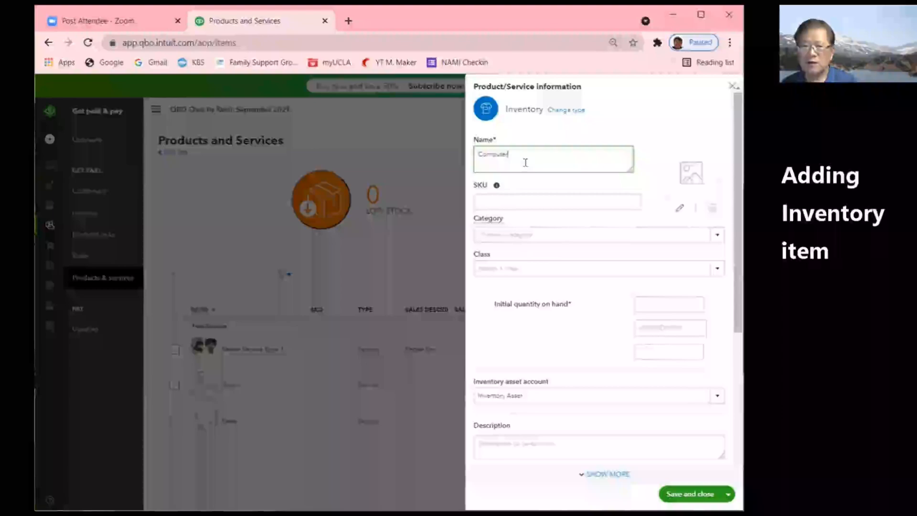
type(" Space")
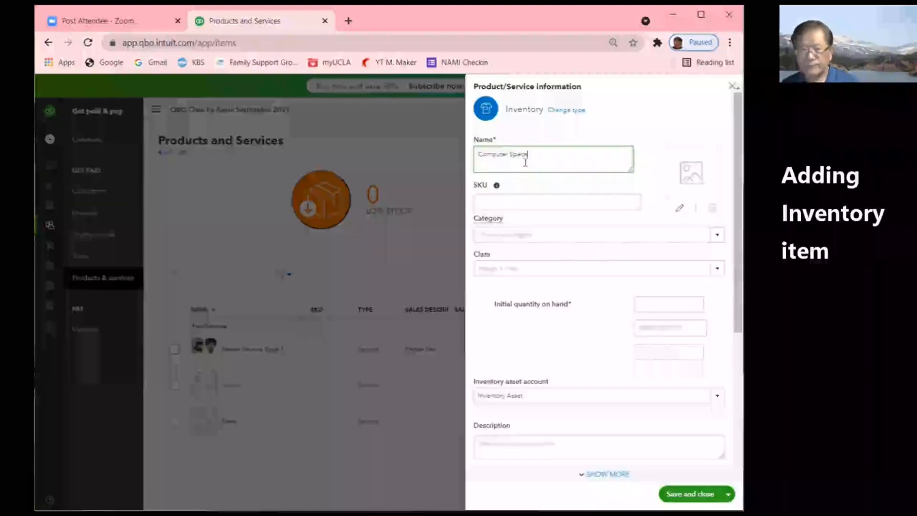
type(" Mk1")
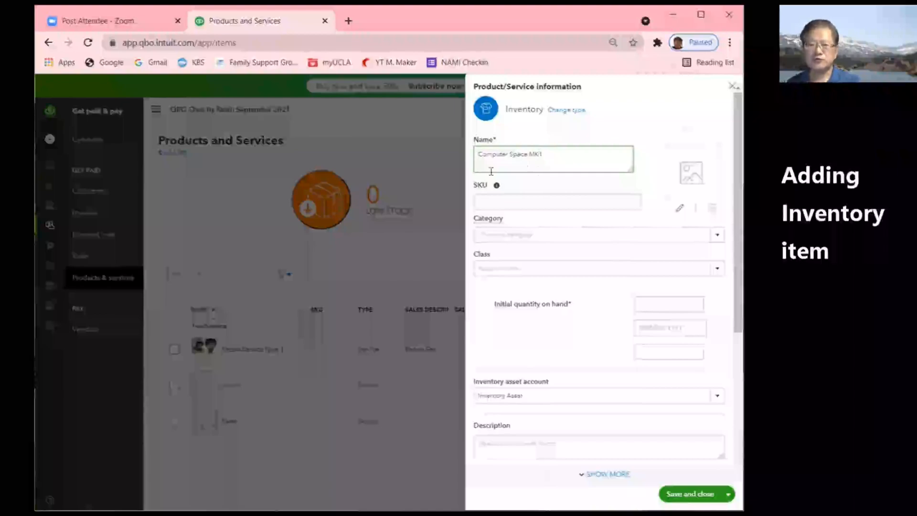
- Give the item SKU 555555, category Electronics and initial quantity on hand 0
left_click(511, 201)
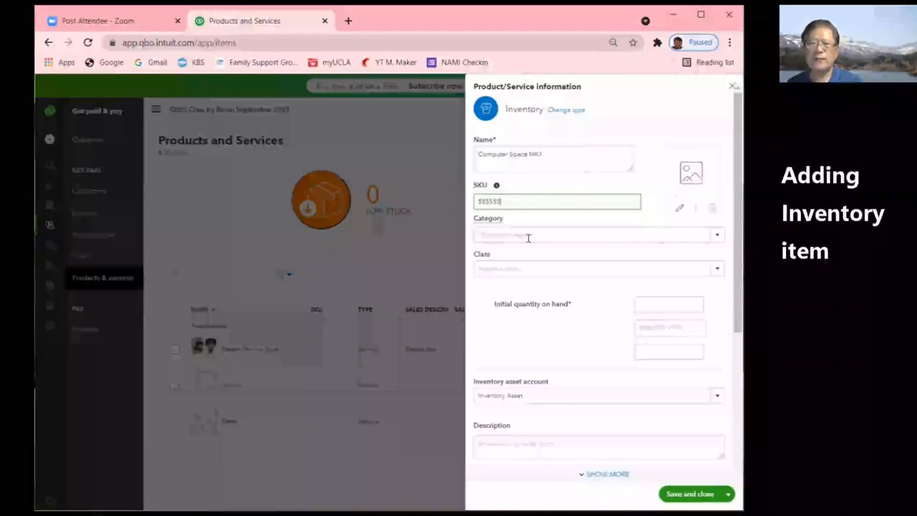
left_click(716, 236)
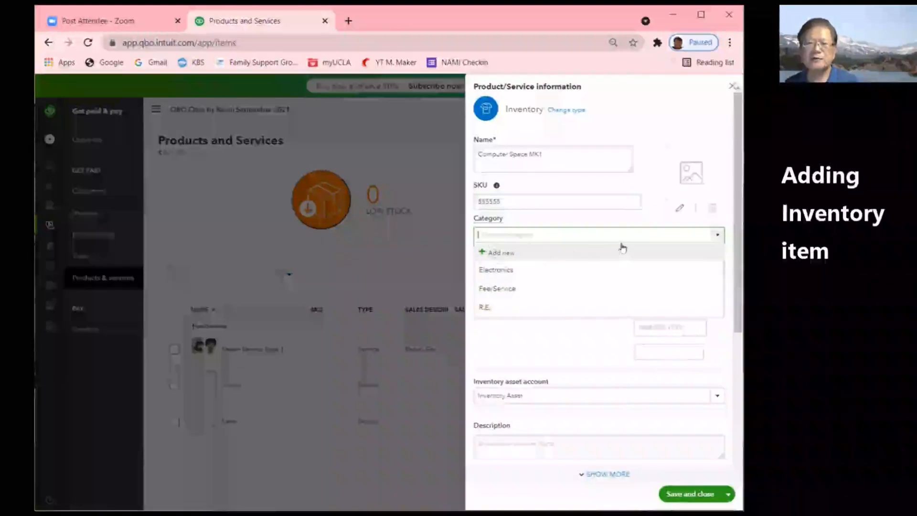
left_click(506, 272)
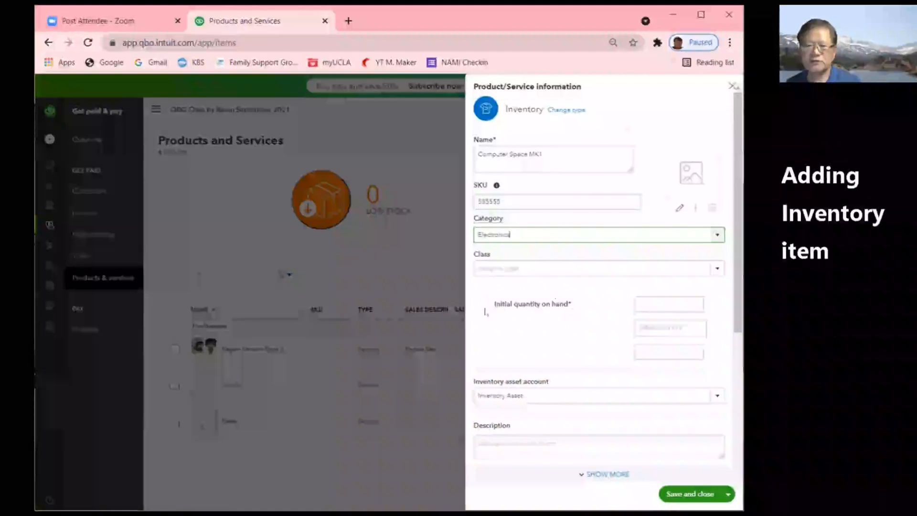
left_click(684, 300)
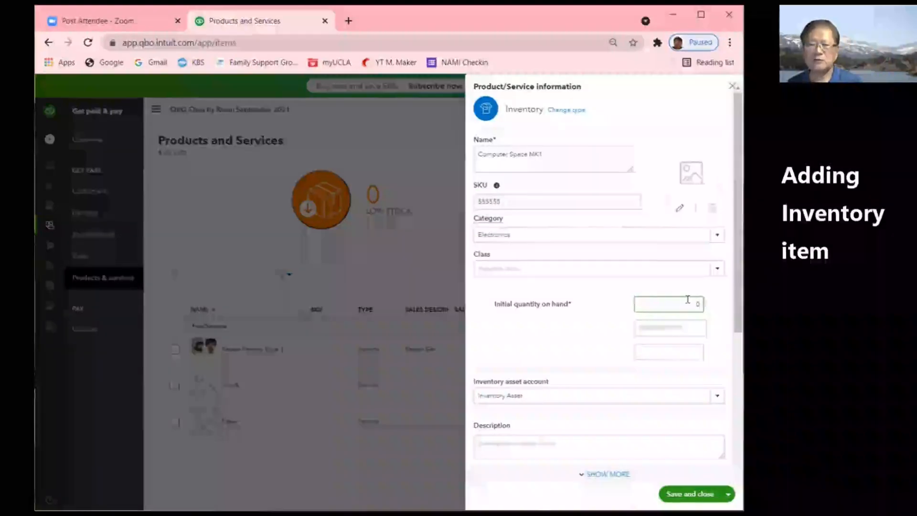
- Set the starting quantity's as-of date to 03/01/2022
left_click(699, 327)
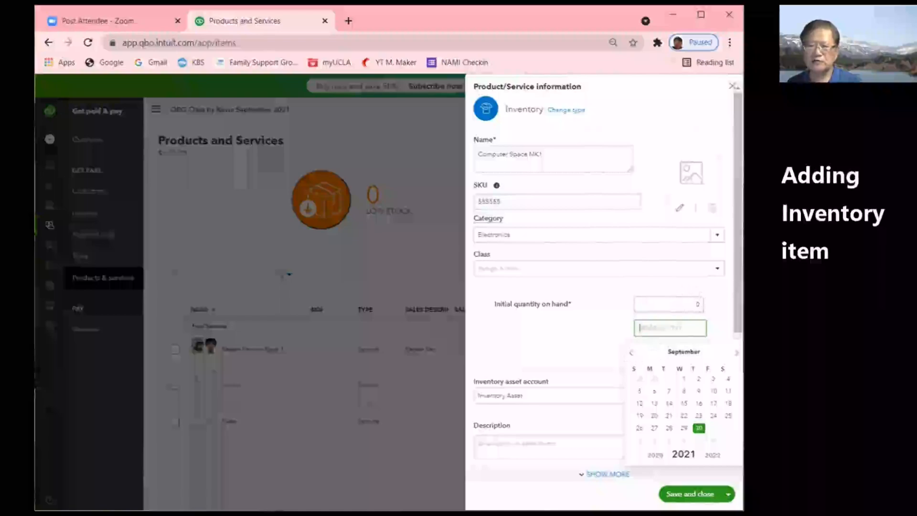
left_click(736, 354)
left_click(736, 354)
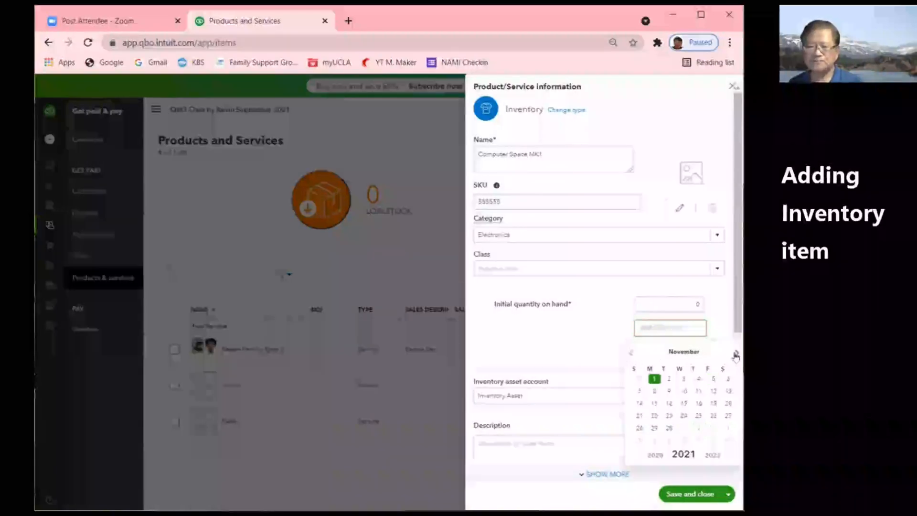
left_click(736, 355)
left_click(735, 354)
left_click(736, 355)
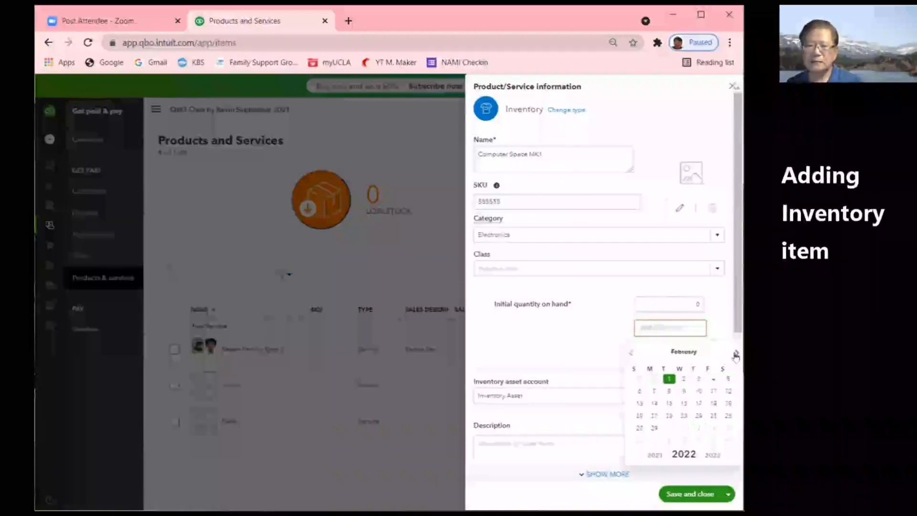
left_click(735, 354)
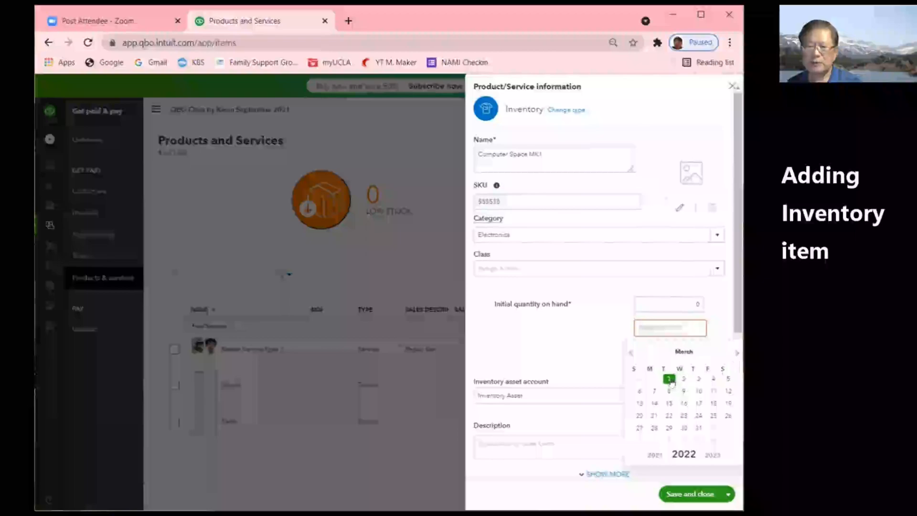
left_click(669, 380)
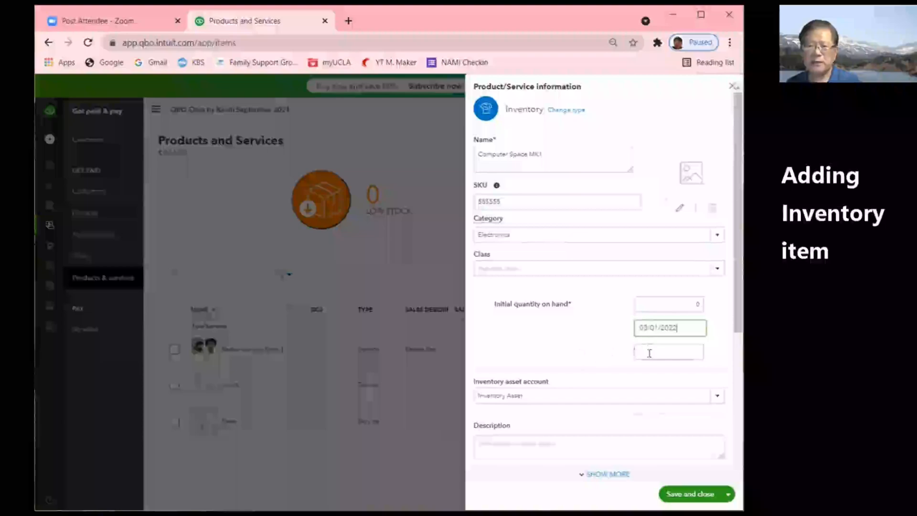
left_click(649, 352)
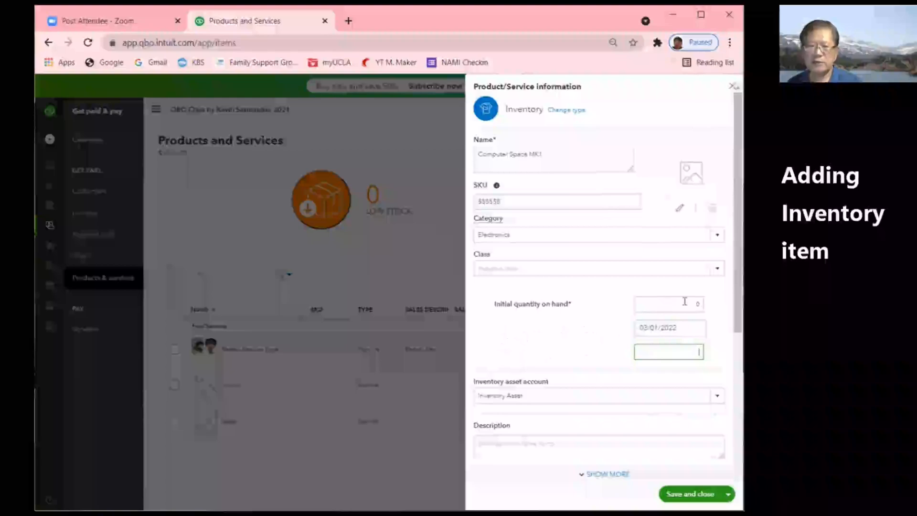
left_click(692, 324)
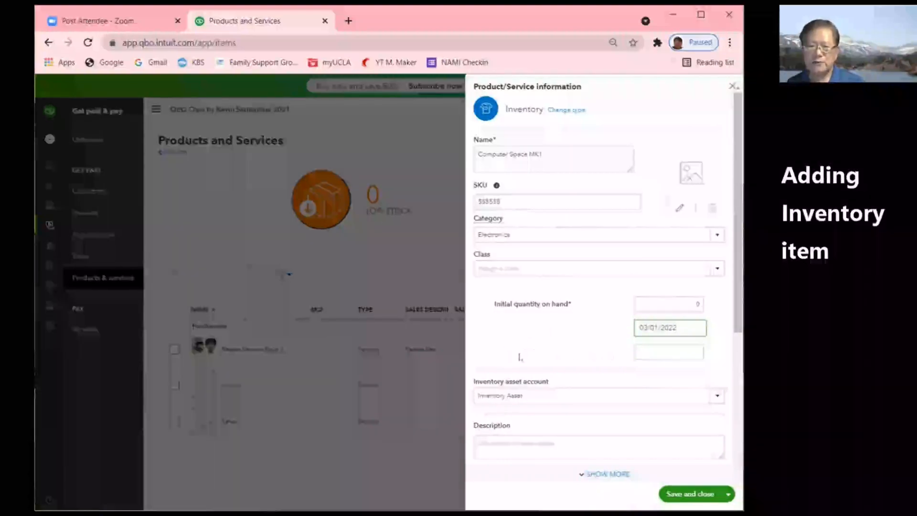
- Enter a reorder point of 40 and copy the item name Computer Space MK1
left_click(664, 354)
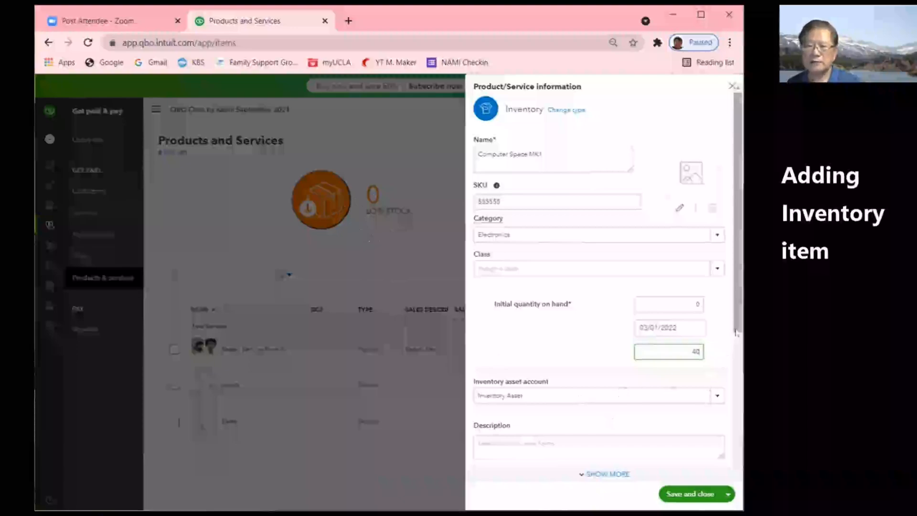
left_click_drag(736, 330, 742, 407)
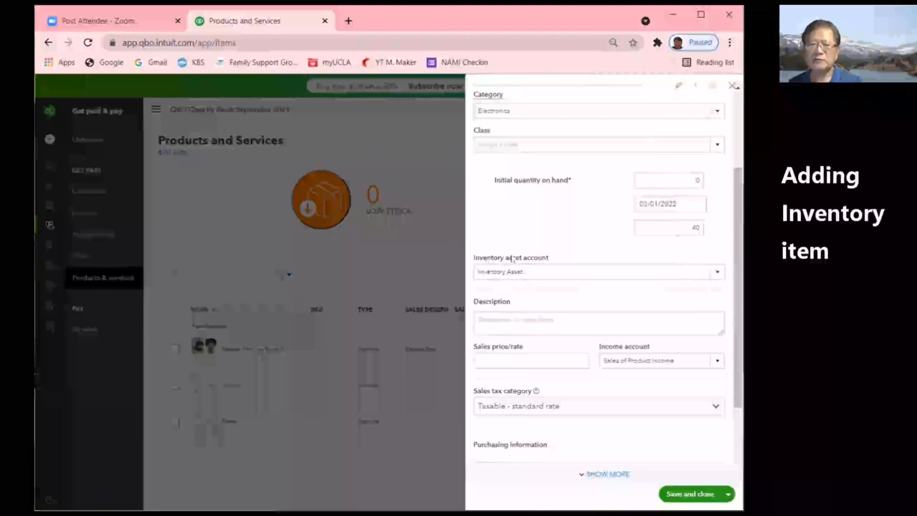
scroll(524, 215, "up", 3)
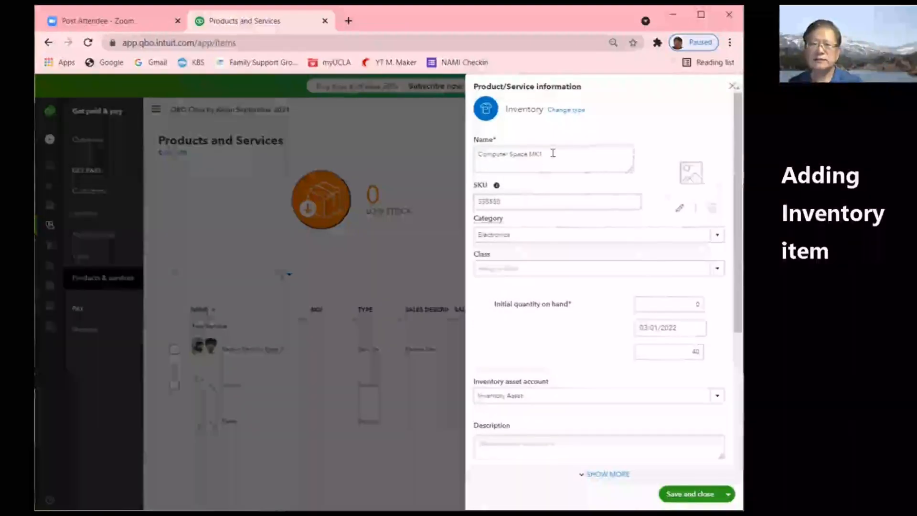
left_click_drag(552, 153, 480, 154)
key("ctrl+c")
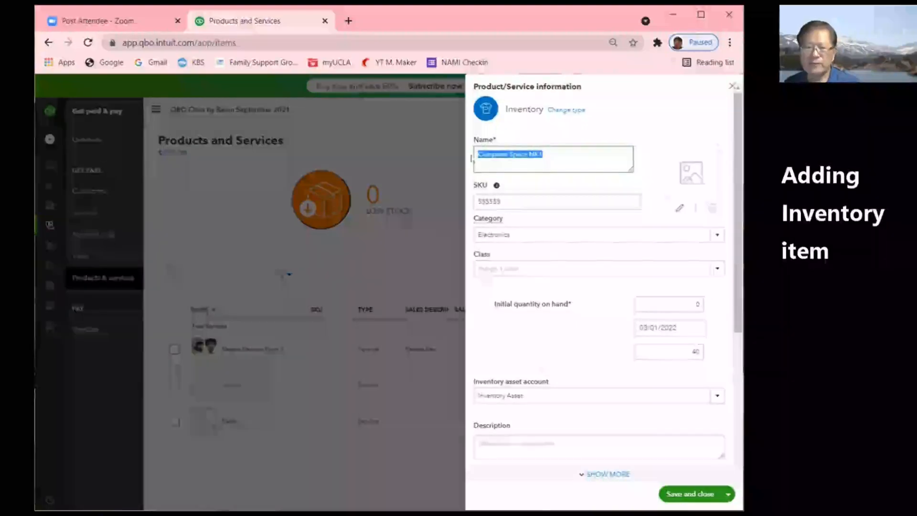
- Enter the sales description Computer Space MK1 24" Monitor
left_click(485, 439)
key("ctrl+v")
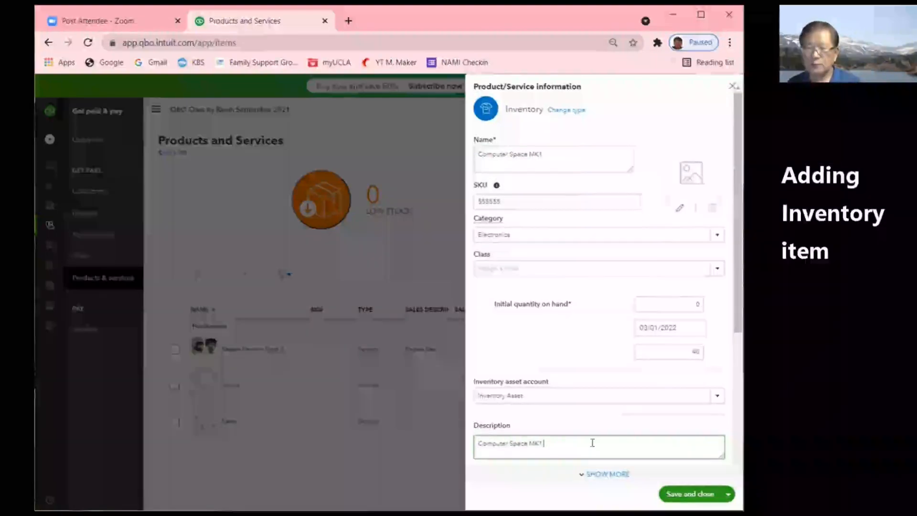
type("24\" Monitor")
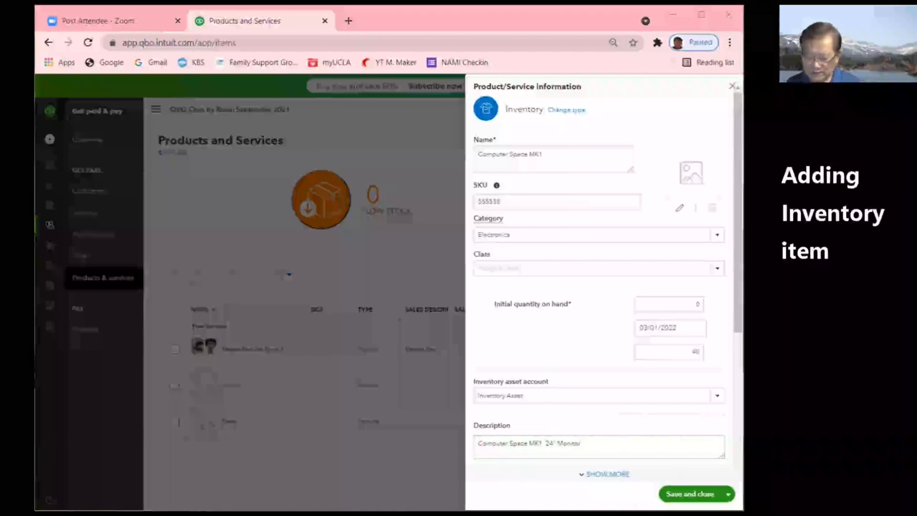
left_click(667, 328)
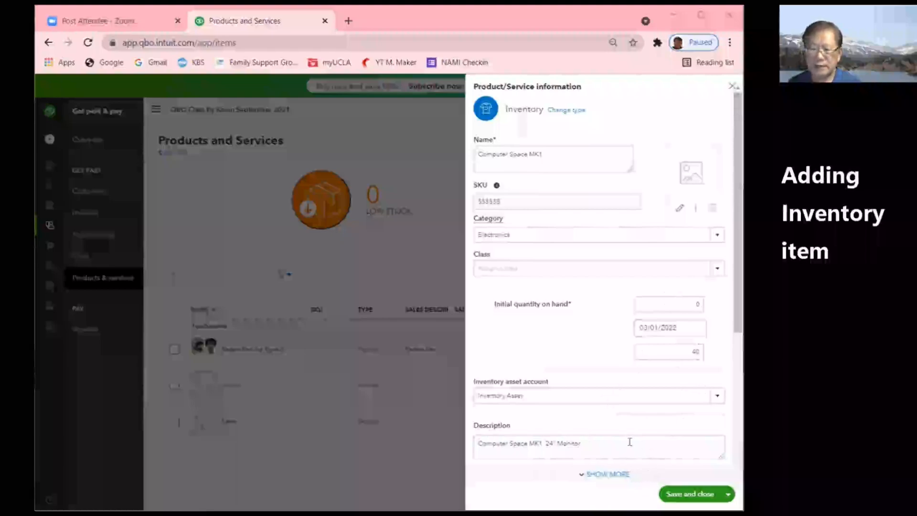
left_click_drag(738, 135, 738, 278)
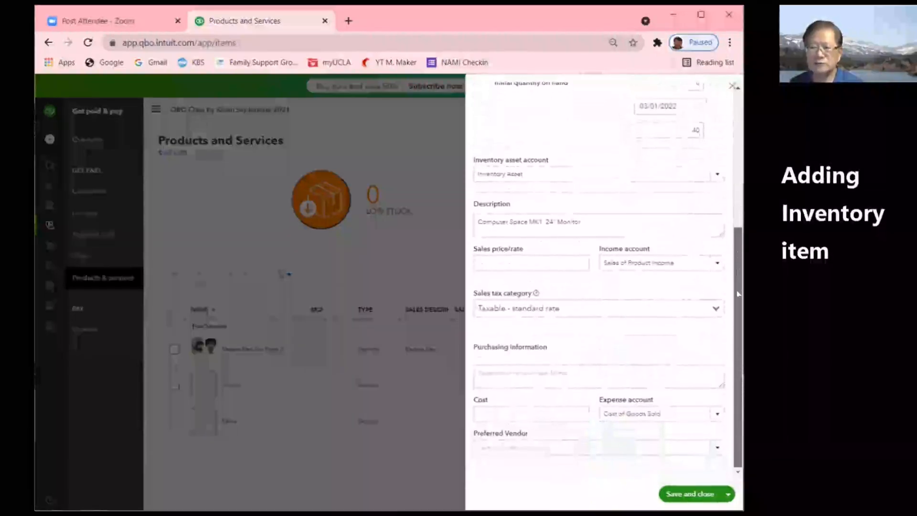
- Set sales price 1,000, keep Taxable - standard rate, and add purchase description Computer Space MK1
left_click(557, 261)
type("1000")
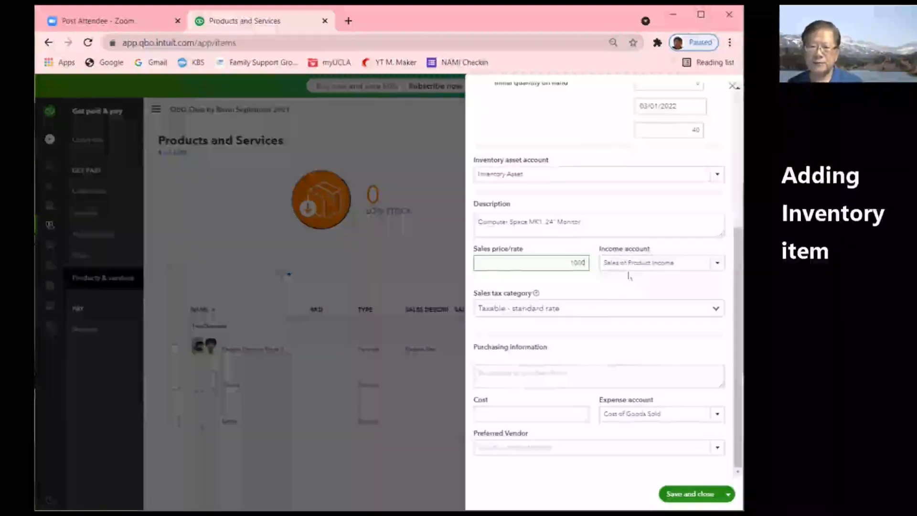
left_click(517, 311)
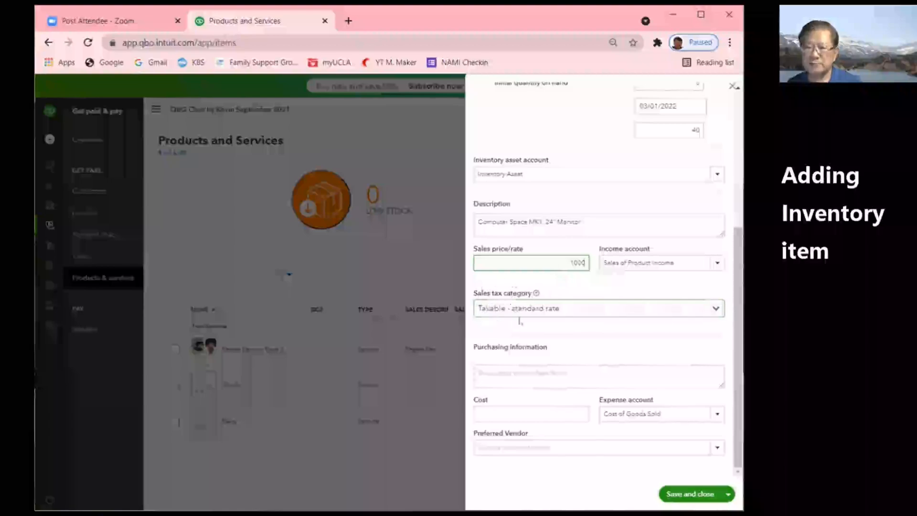
left_click(715, 308)
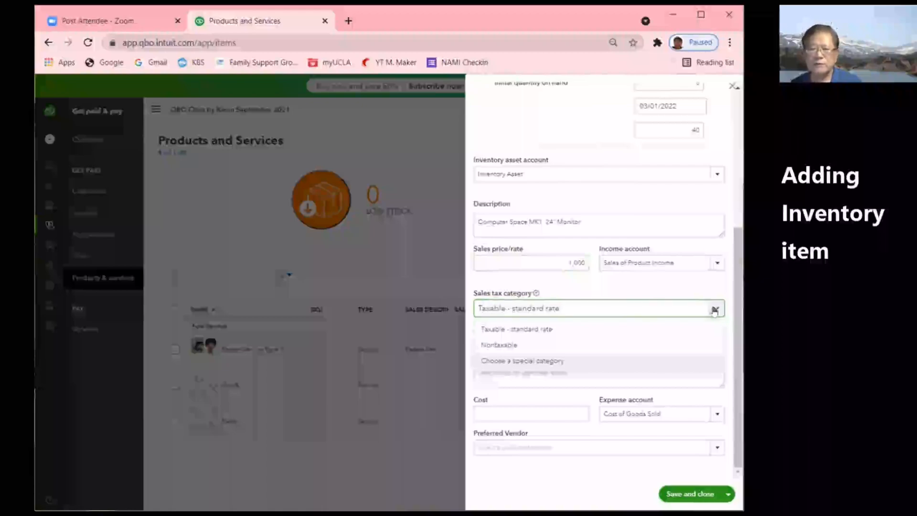
left_click(715, 309)
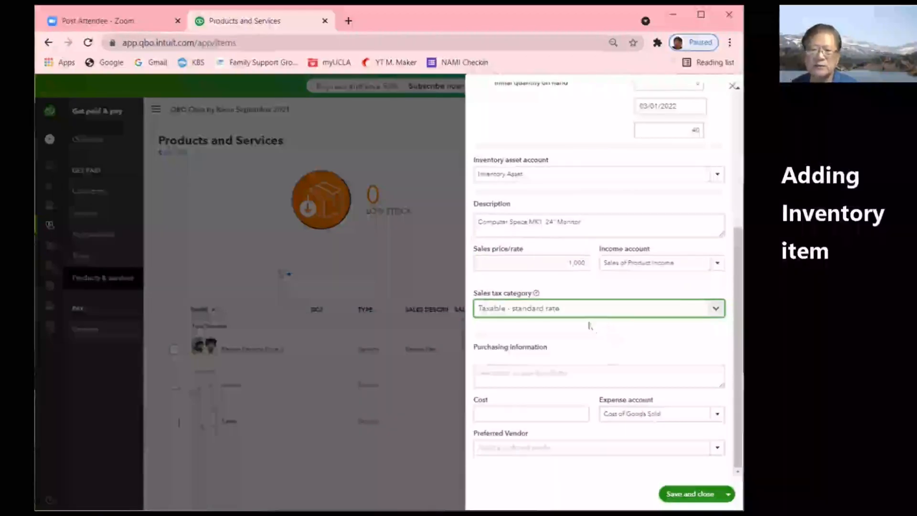
left_click(505, 379)
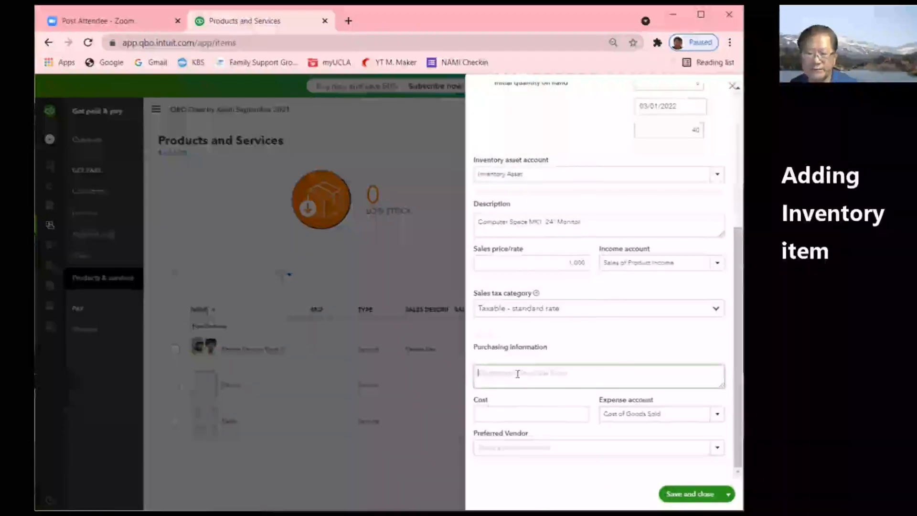
type("Computer Space MK1")
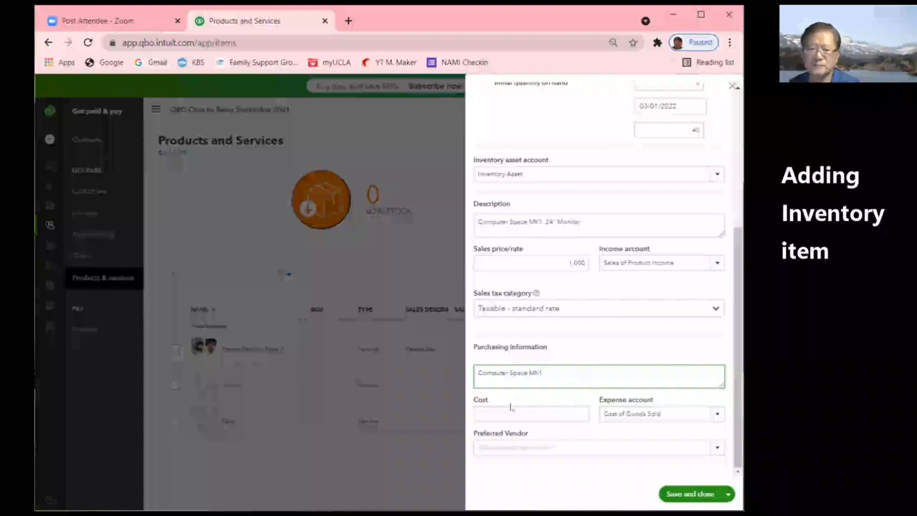
- Enter 700 as the item's purchase cost
left_click(582, 414)
type("800")
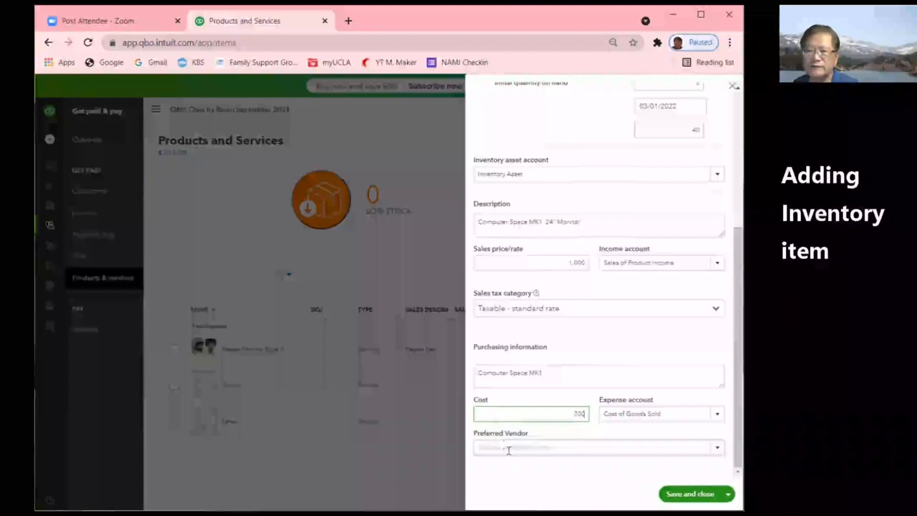
- Add Space Computer as a new vendor and make it the item's preferred vendor
left_click(717, 449)
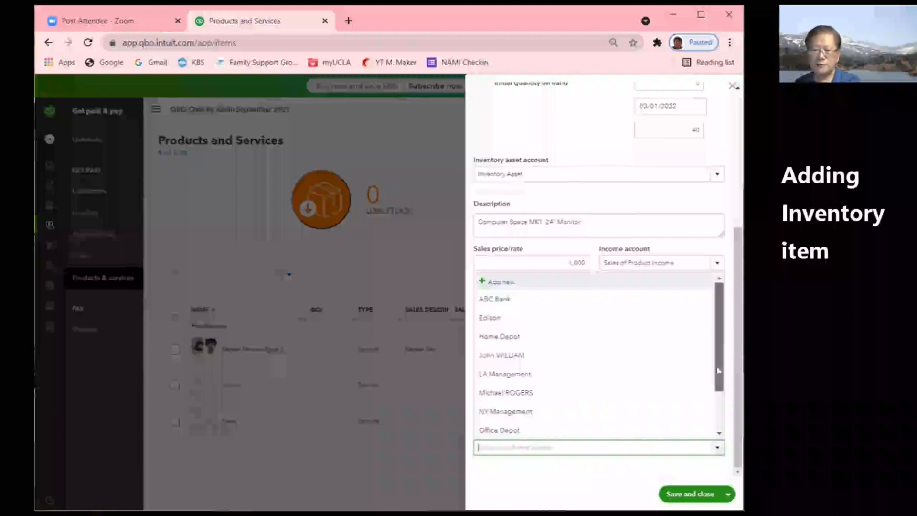
left_click_drag(719, 369, 720, 406)
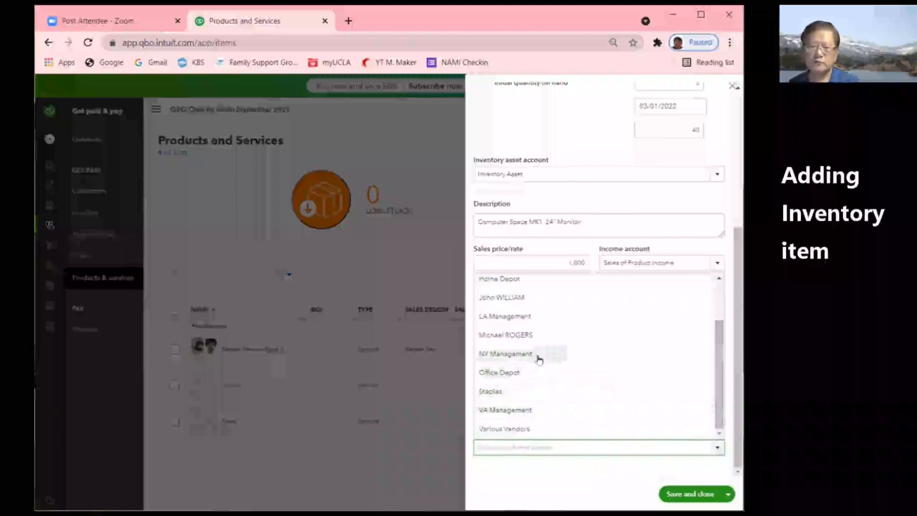
scroll(545, 315, "up", 3)
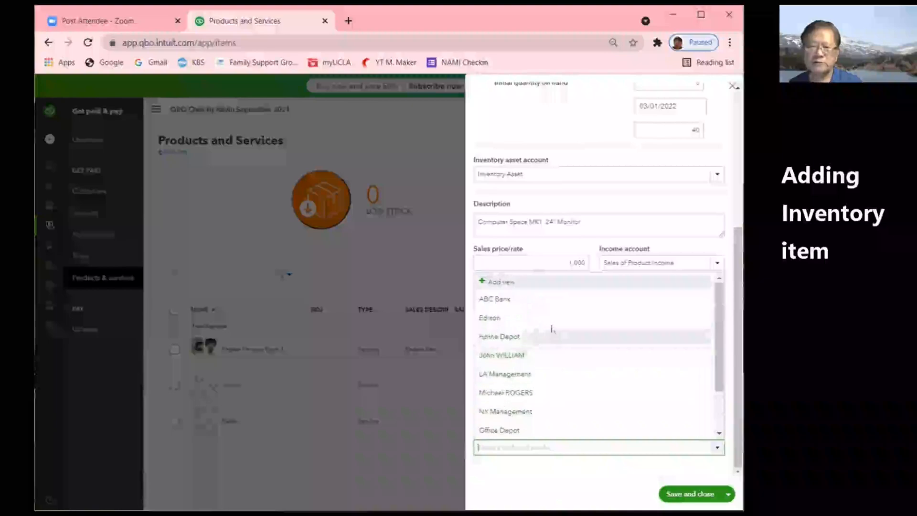
left_click(499, 282)
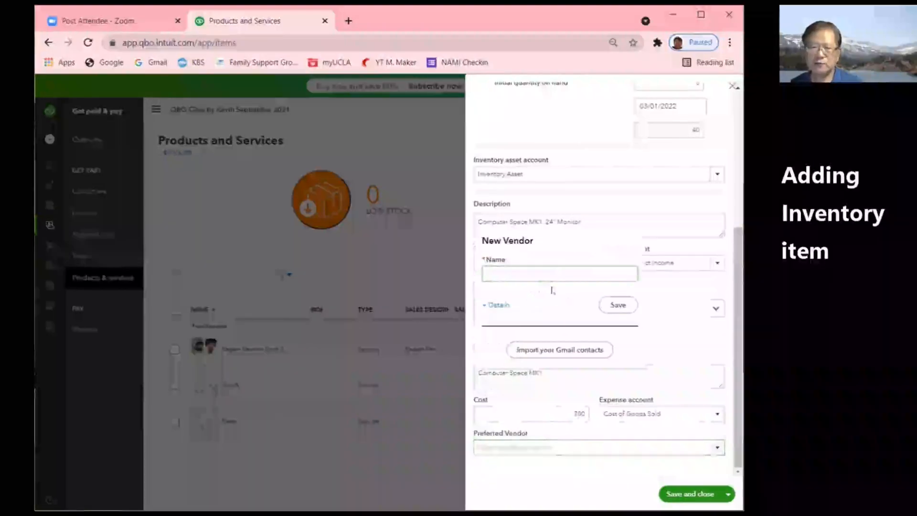
type("Sold")
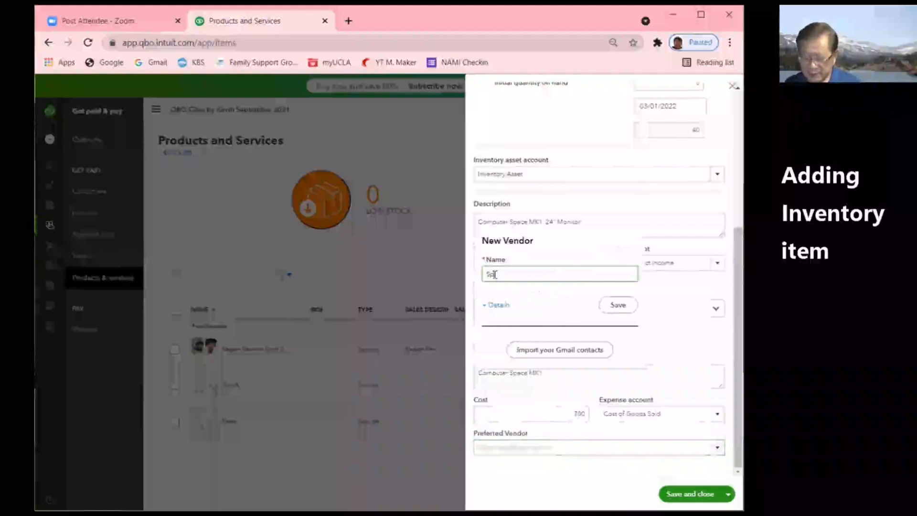
type(" Comp")
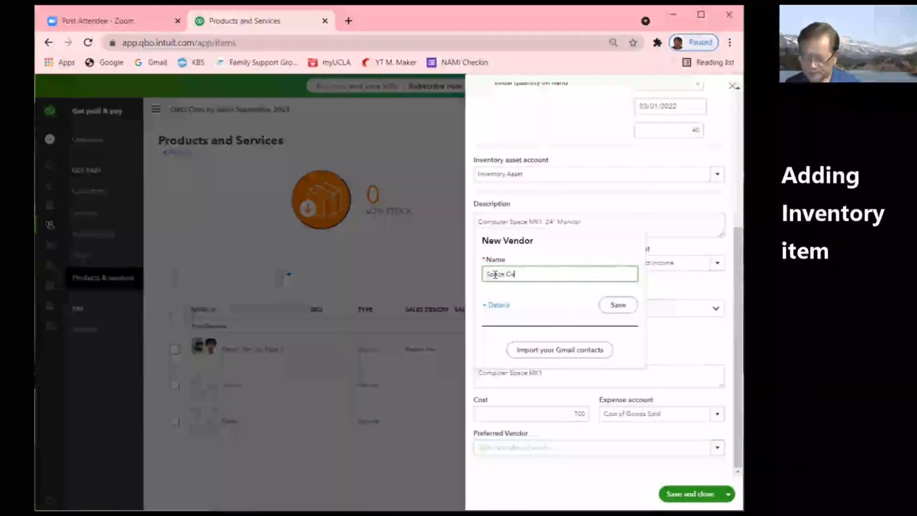
type("uter")
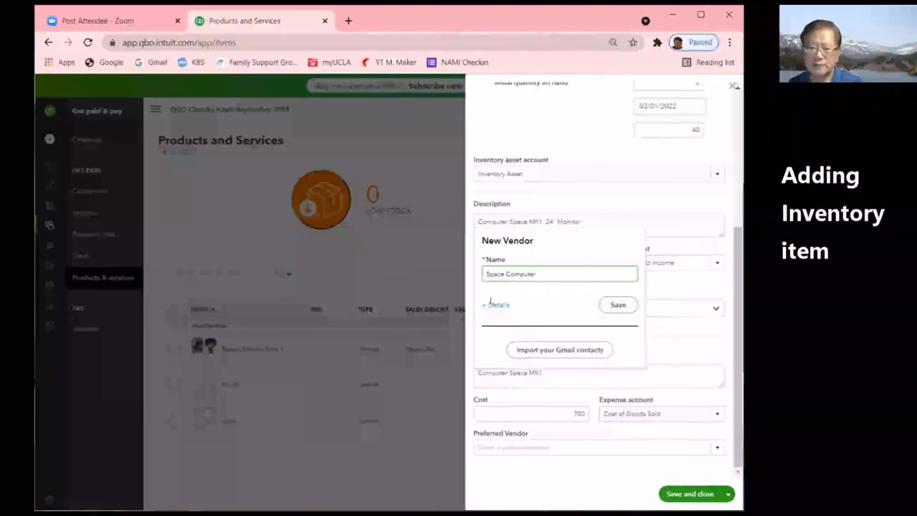
left_click(618, 305)
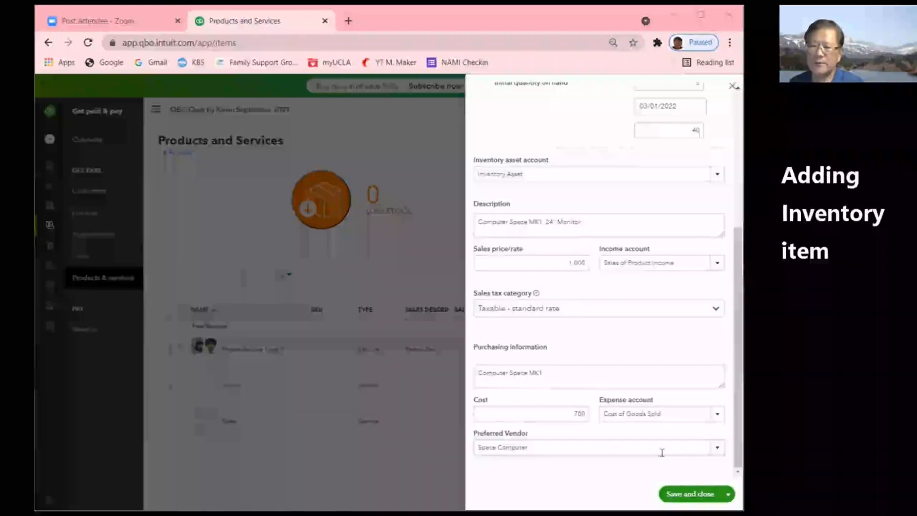
- Save and close the Computer Space MK1 inventory item
left_click(691, 494)
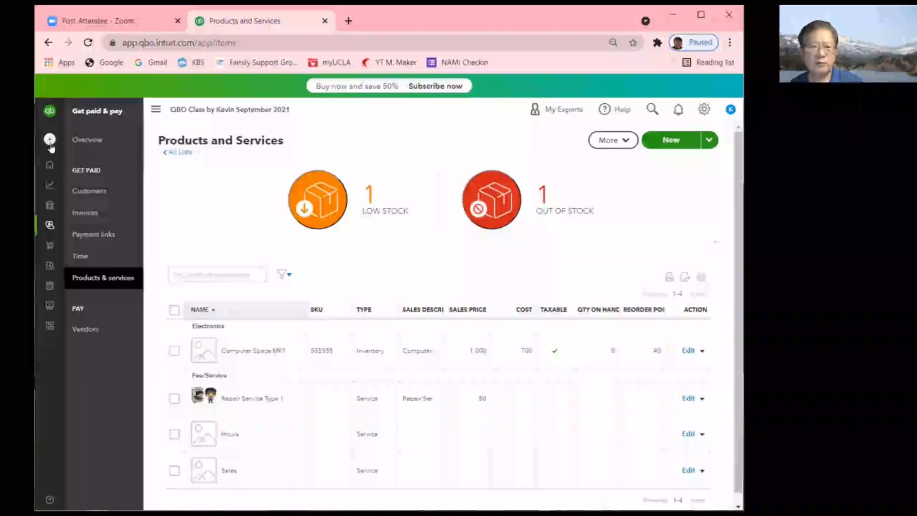
- Create a new invoice from the + New menu, opening blank Invoice #1001
mouse_move(51, 171)
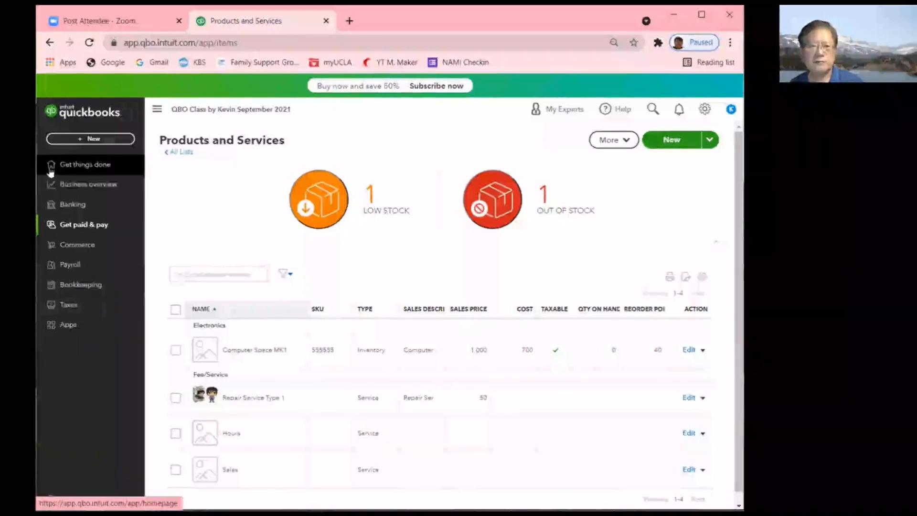
left_click(156, 110)
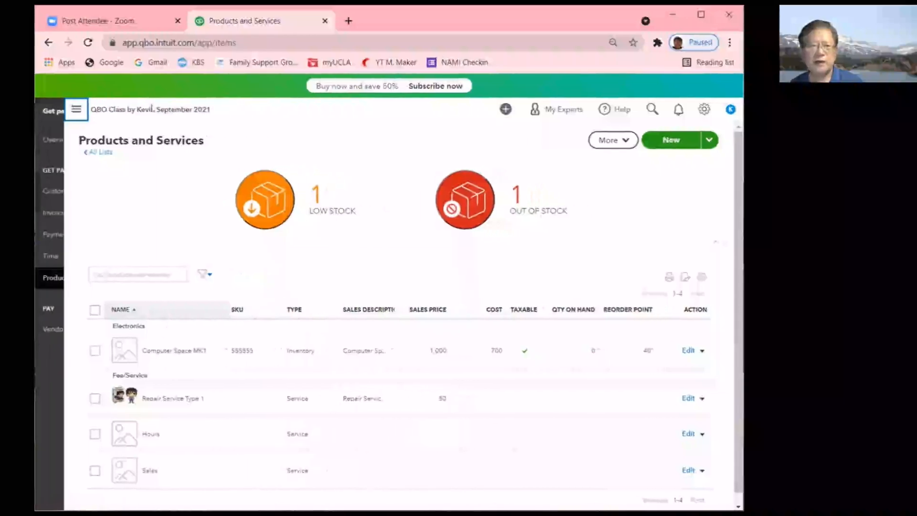
left_click(50, 113)
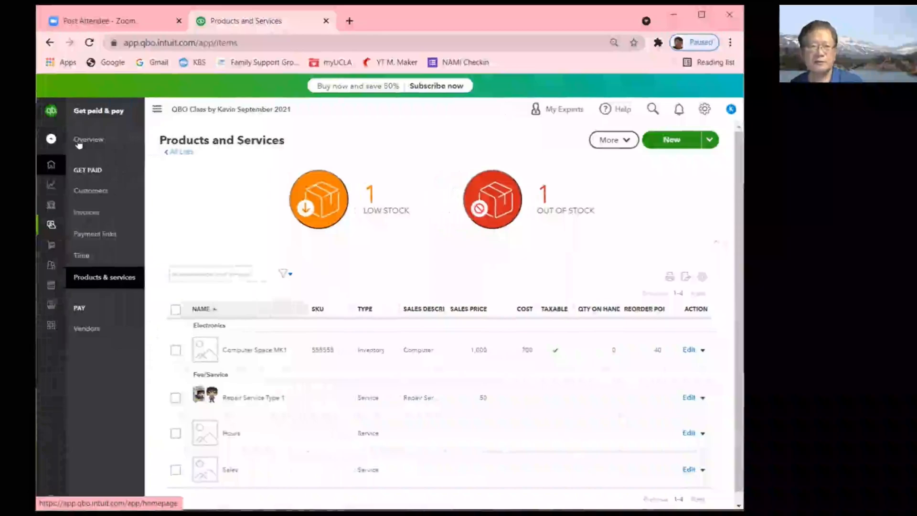
mouse_move(78, 143)
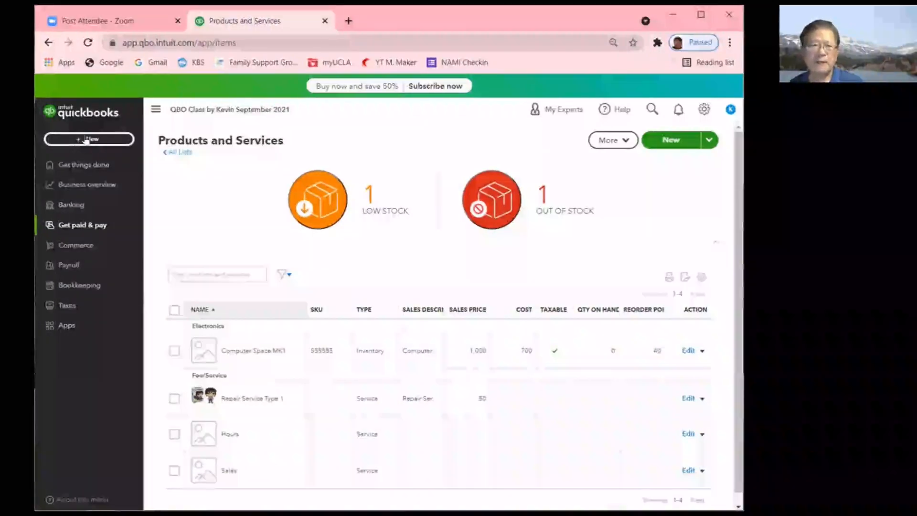
left_click(84, 141)
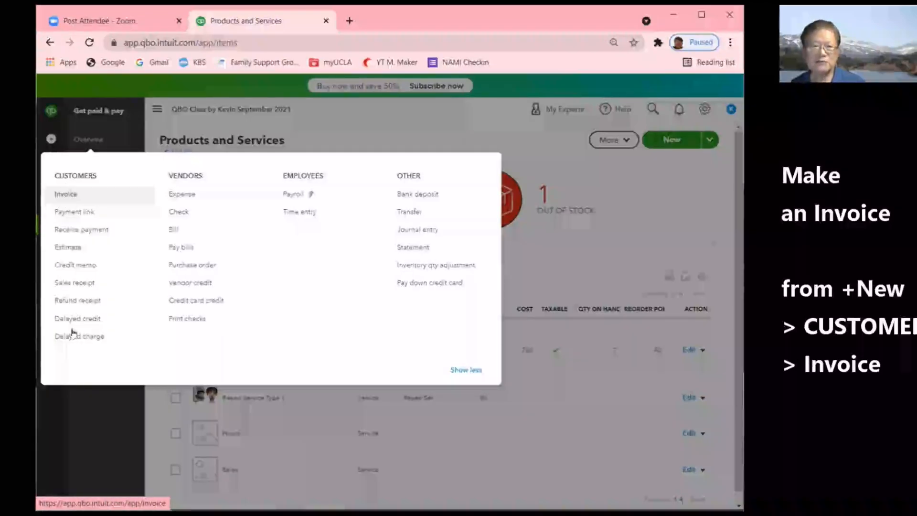
left_click(75, 196)
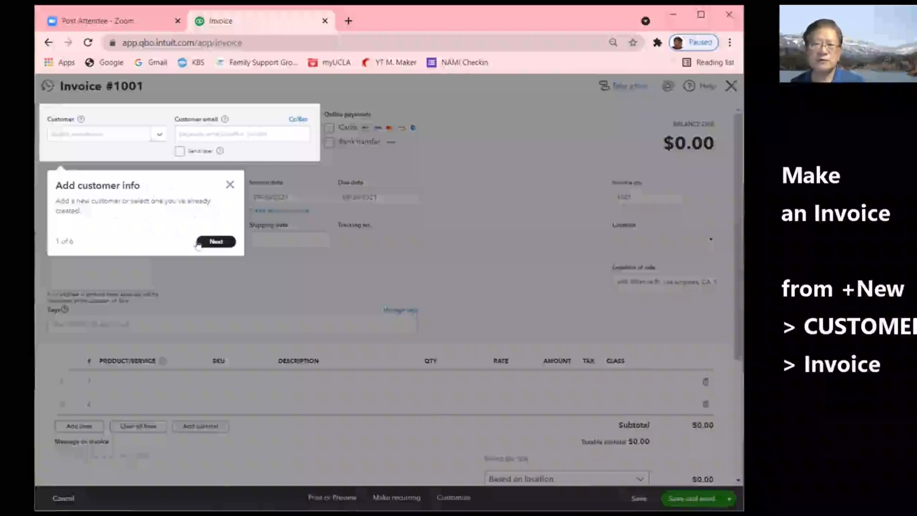
- Dismiss the customer-info tip and re-enter 1001 as the invoice number
left_click(230, 185)
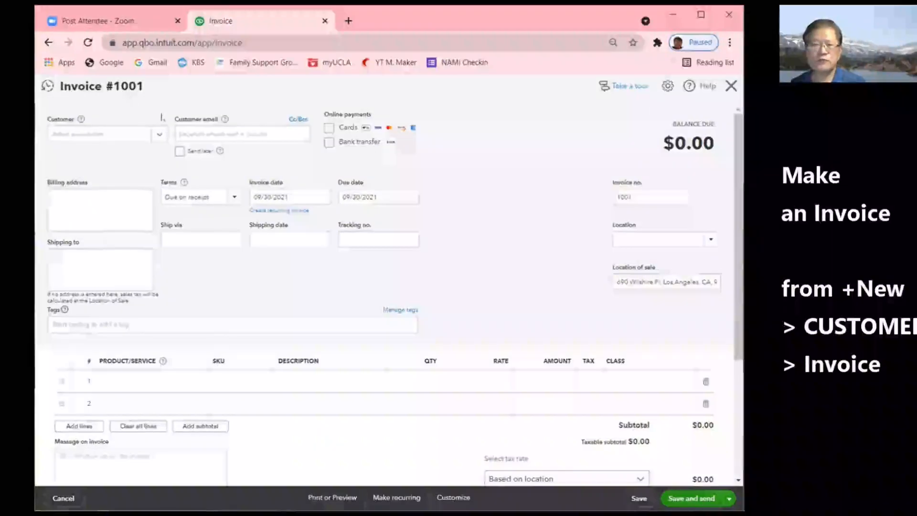
left_click_drag(633, 197, 599, 200)
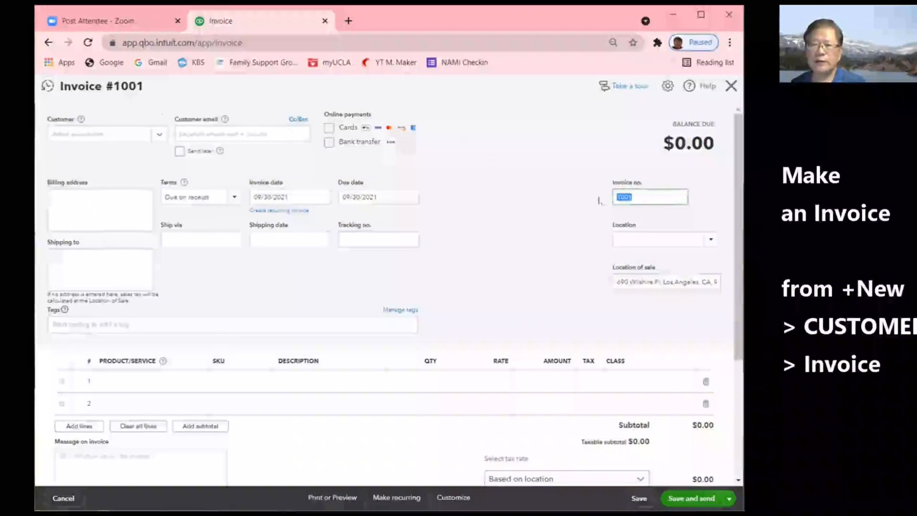
type("1")
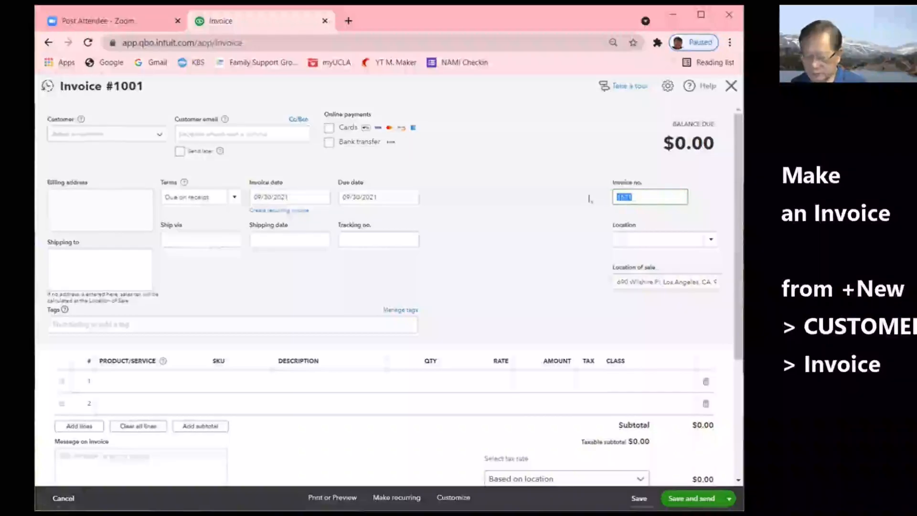
type("1001")
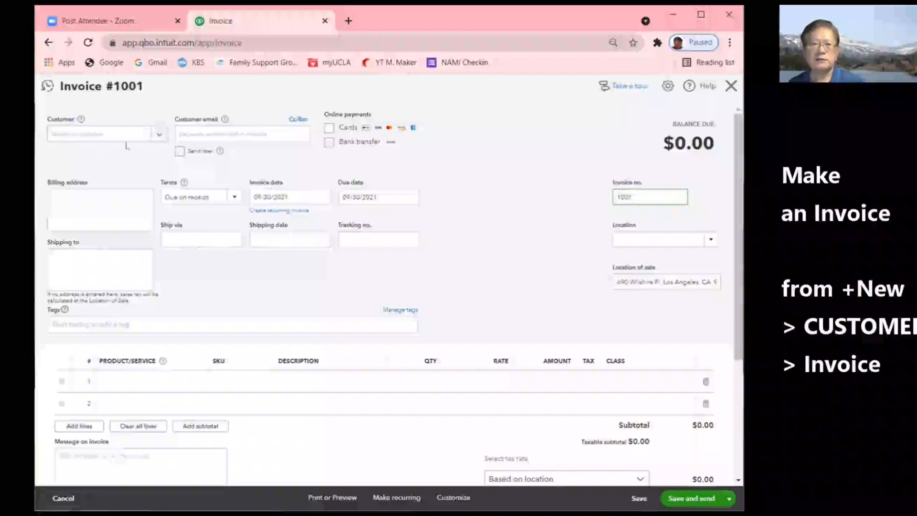
- Add a new customer by name from the Customer dropdown and open their full details form
left_click(159, 136)
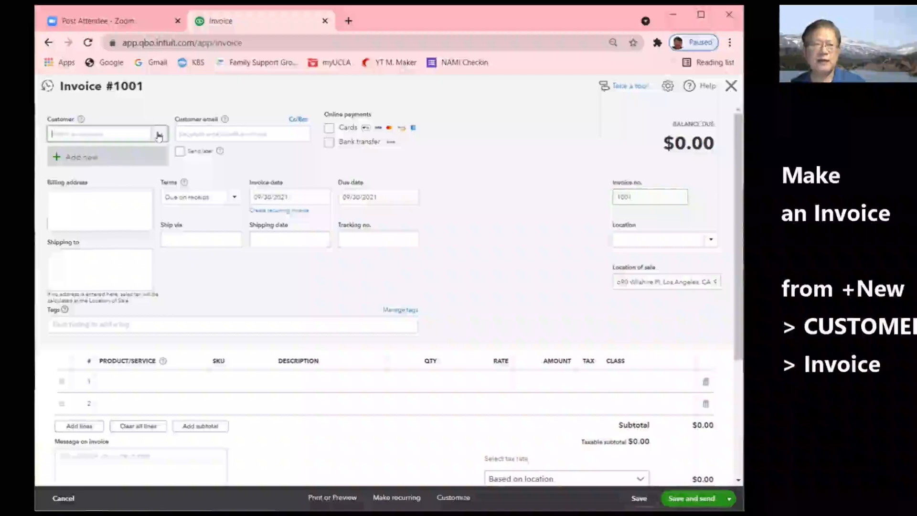
left_click(85, 159)
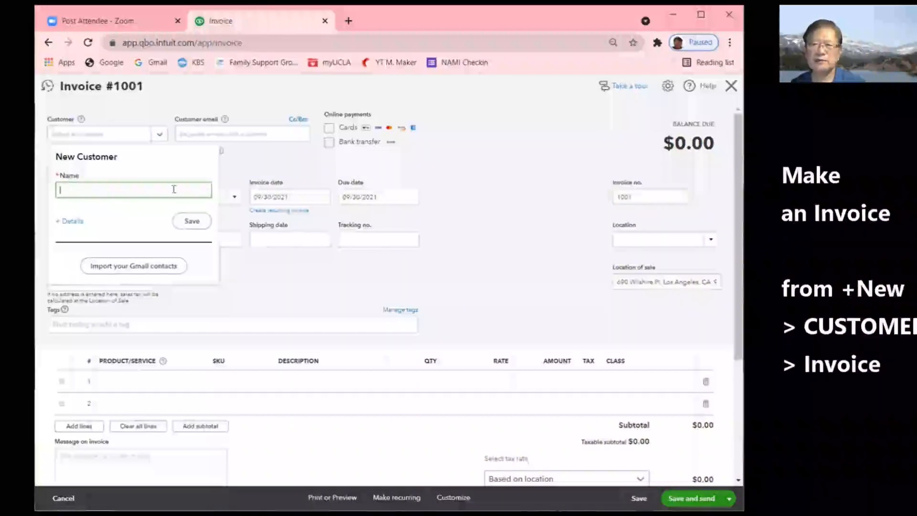
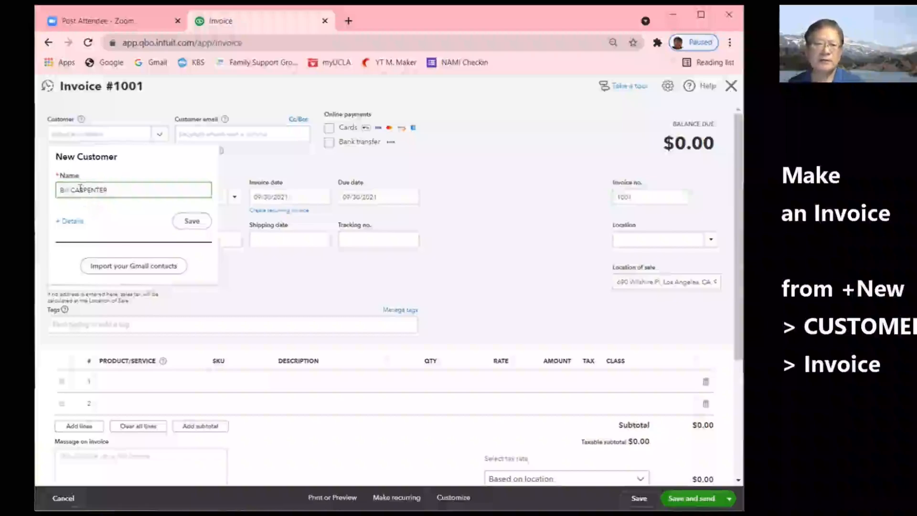
left_click(74, 222)
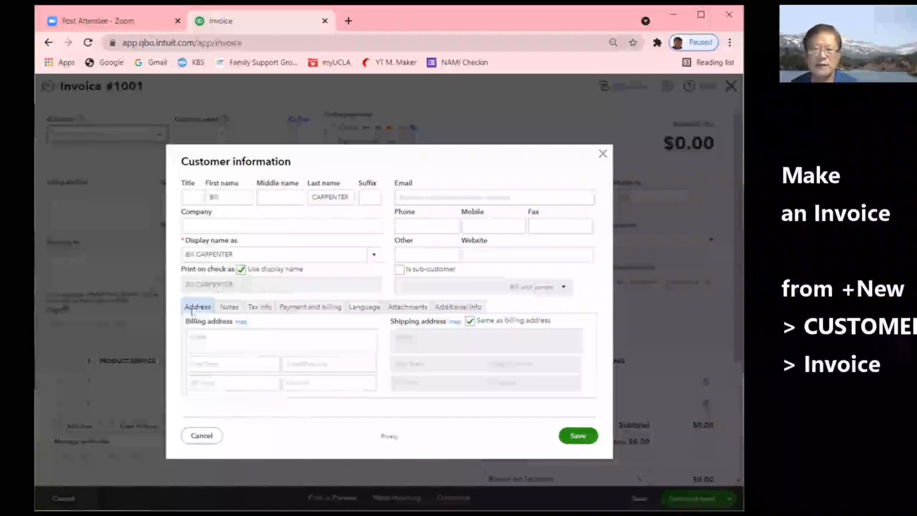
- Enter the customer's billing street, city, state, ZIP and country, then save the customer
left_click(210, 336)
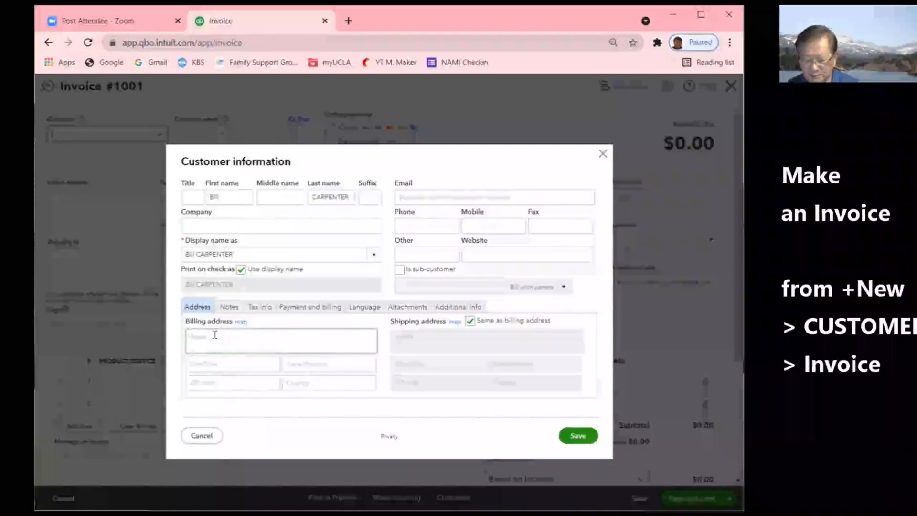
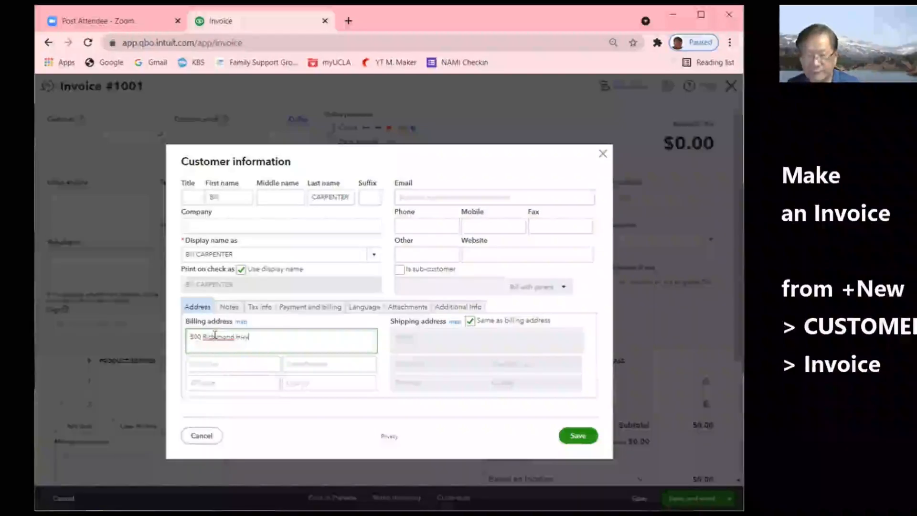
left_click(222, 367)
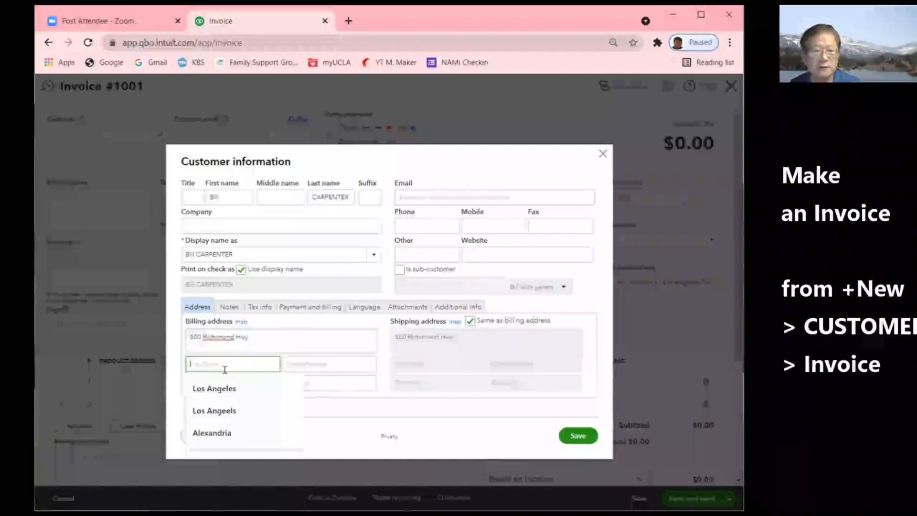
left_click(212, 433)
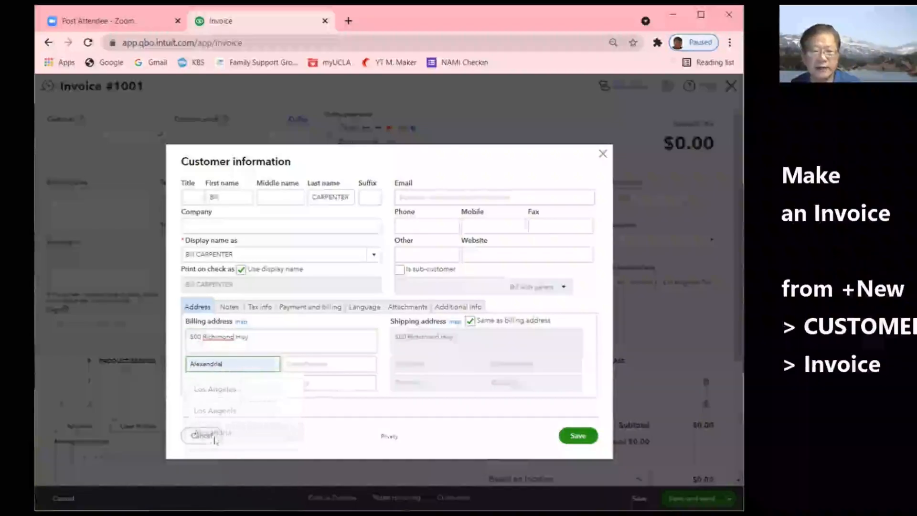
left_click(324, 360)
type("VA")
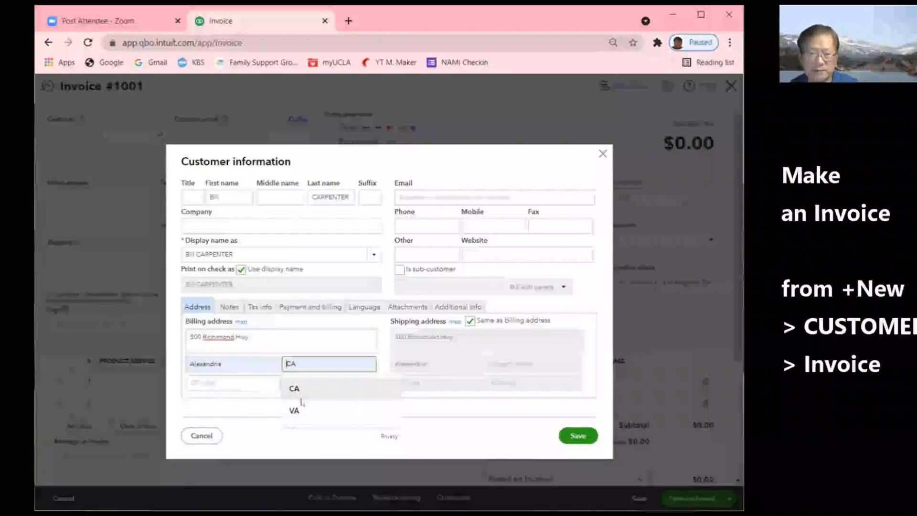
left_click(293, 411)
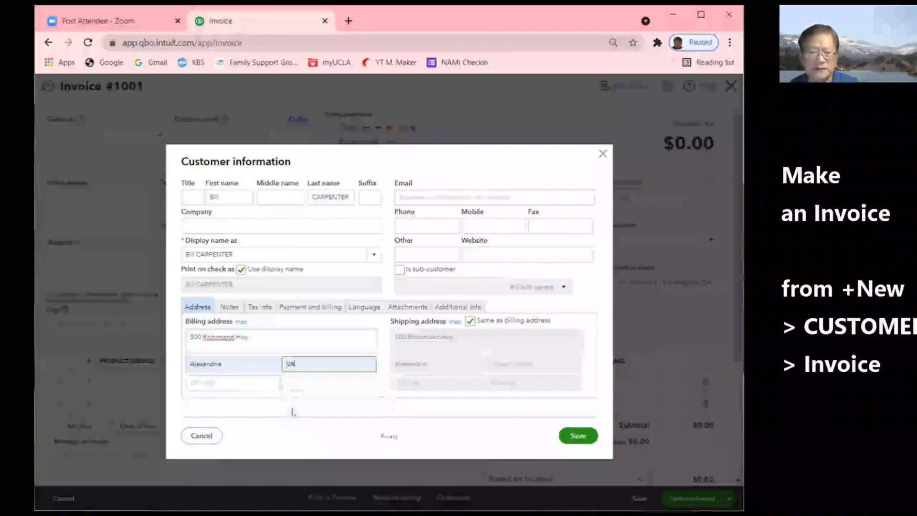
left_click(247, 382)
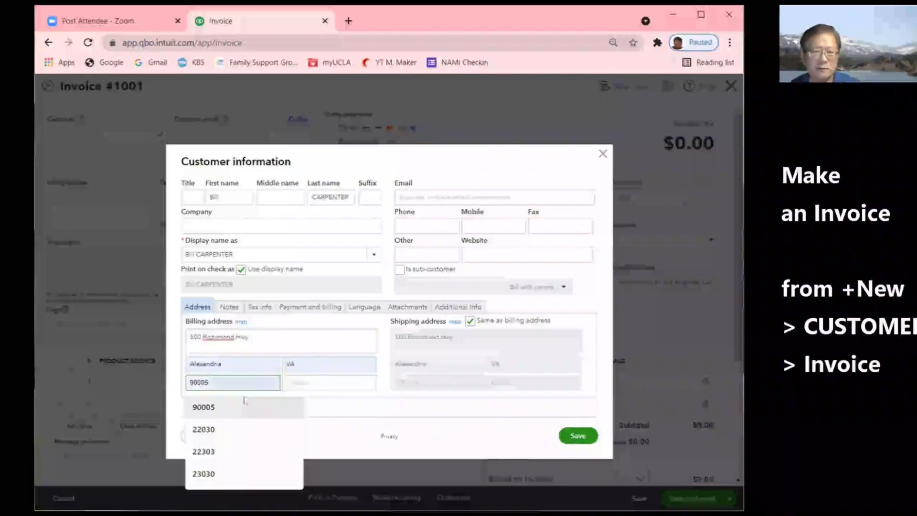
left_click(216, 474)
left_click(308, 385)
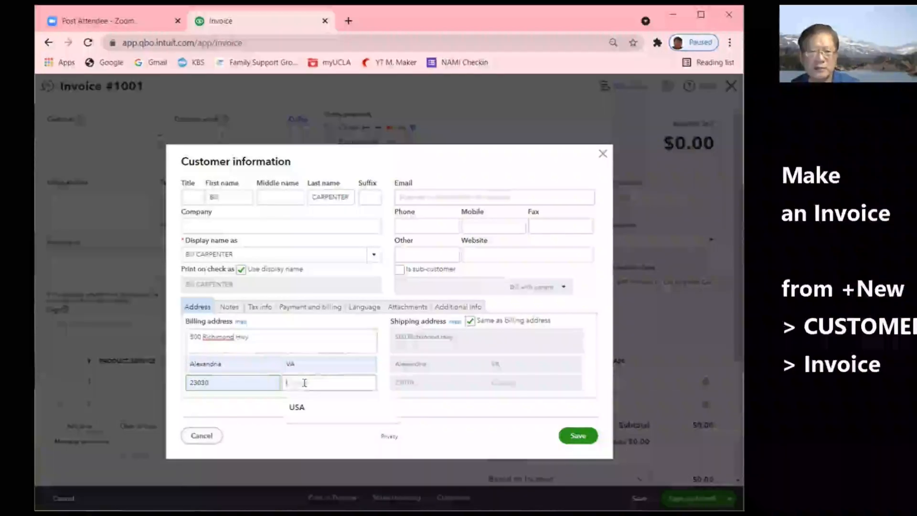
left_click(296, 407)
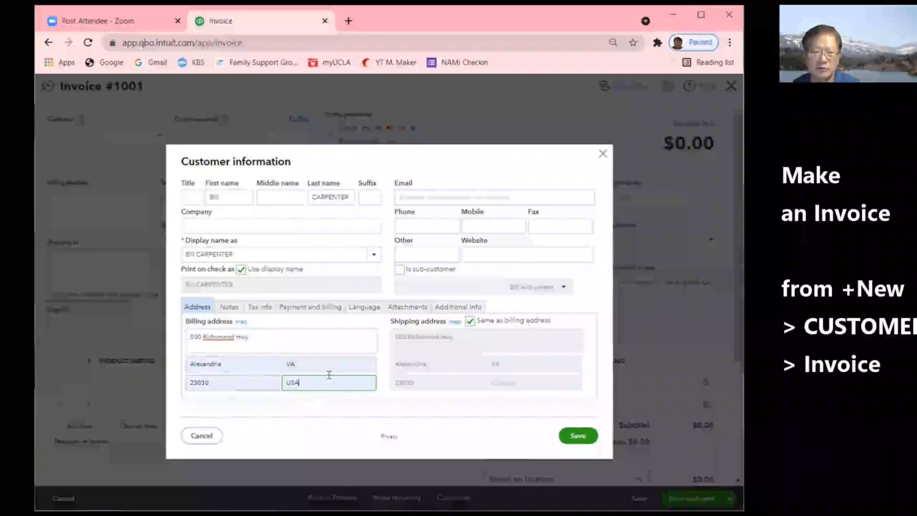
left_click(233, 338)
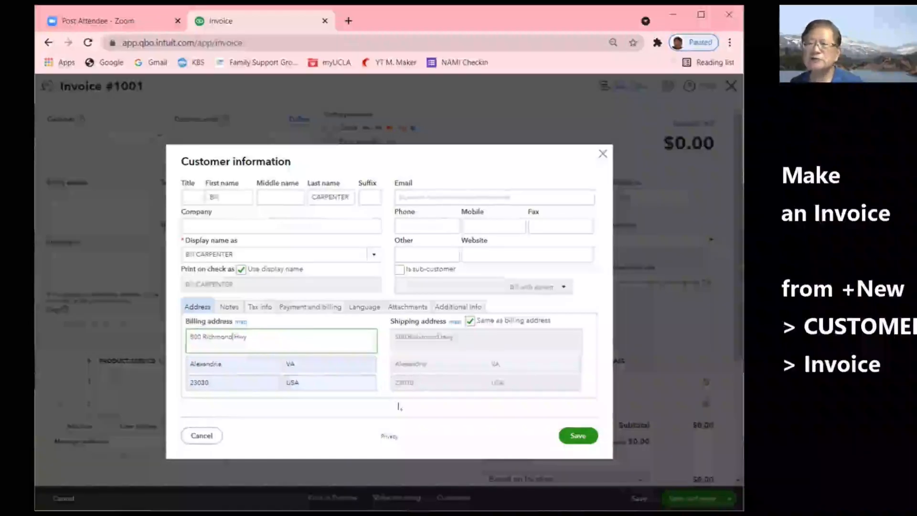
left_click(577, 435)
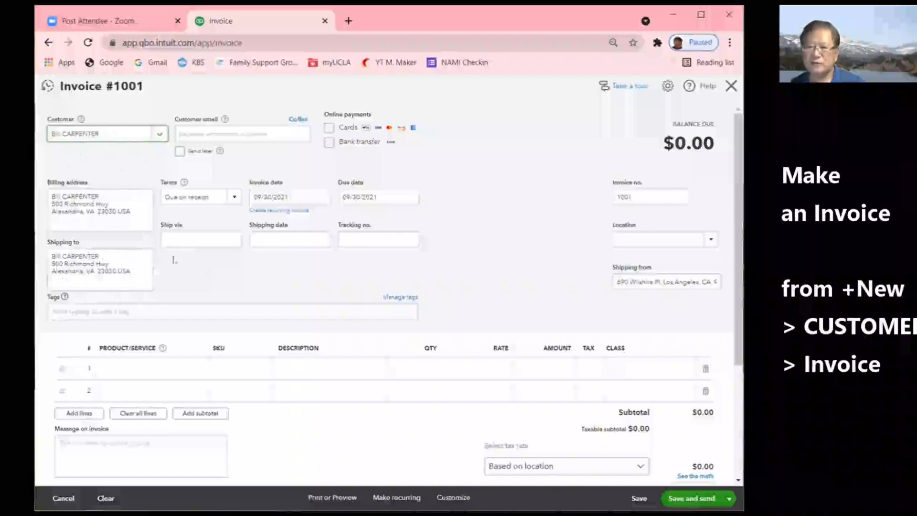
- Add NY as a new location, then set the invoice location to VA
left_click(615, 281)
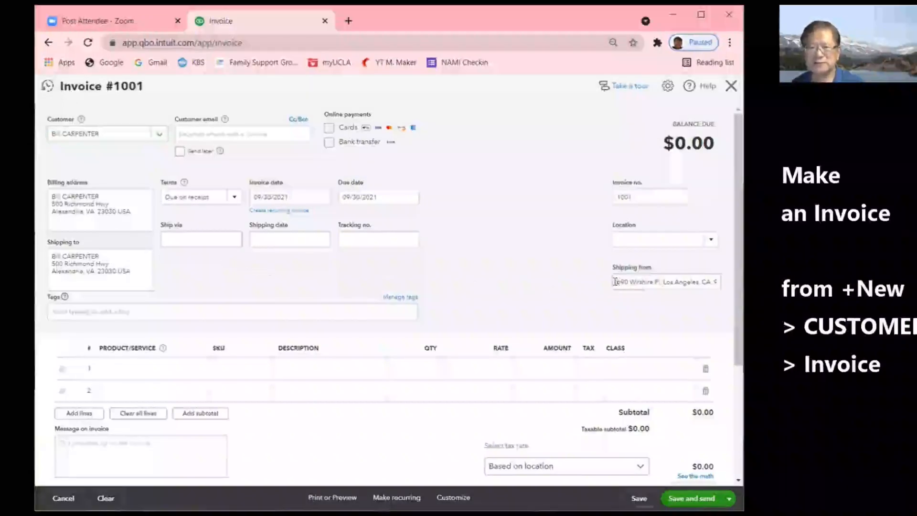
left_click(712, 241)
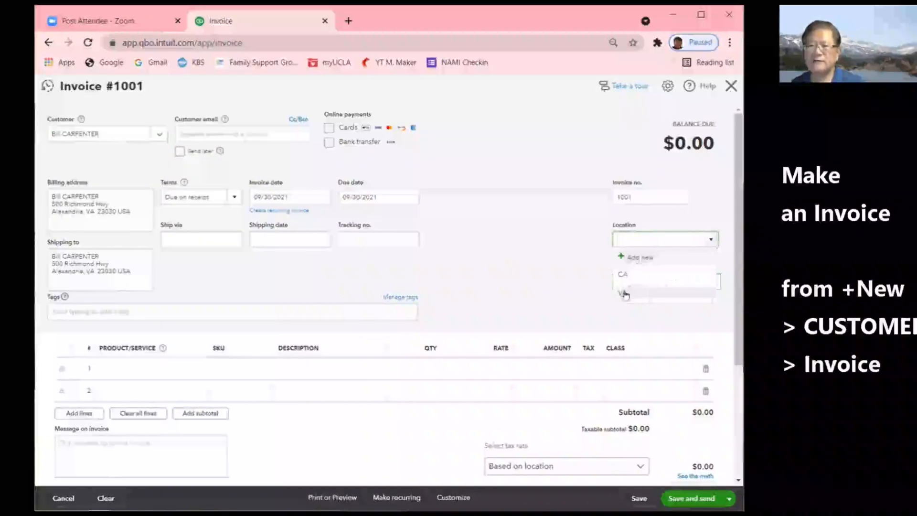
left_click(634, 257)
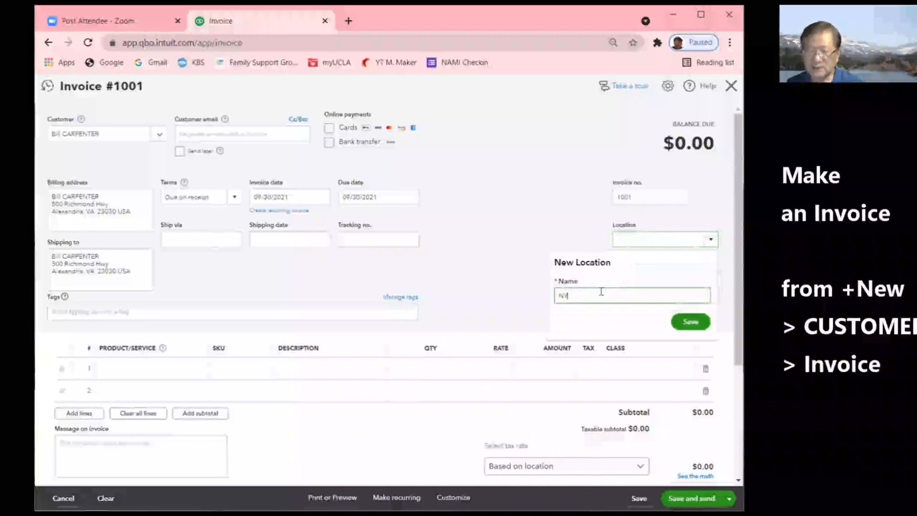
left_click(689, 321)
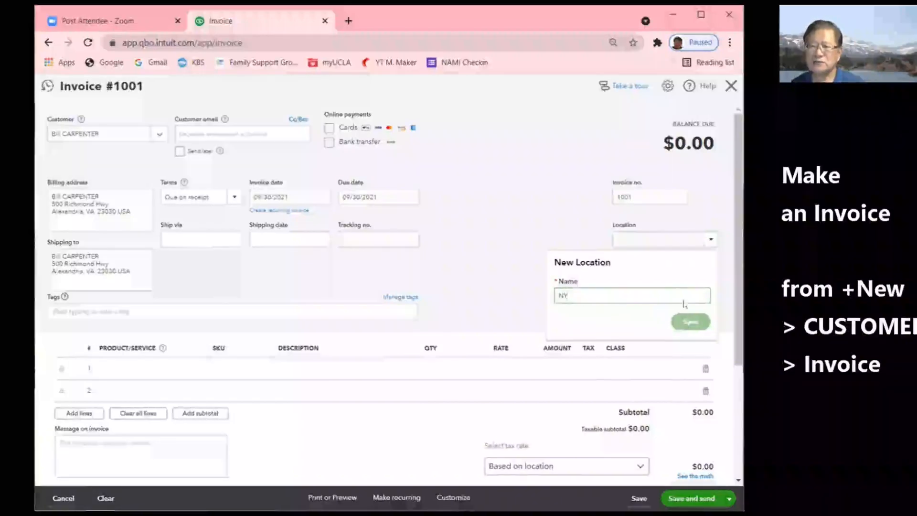
left_click(711, 241)
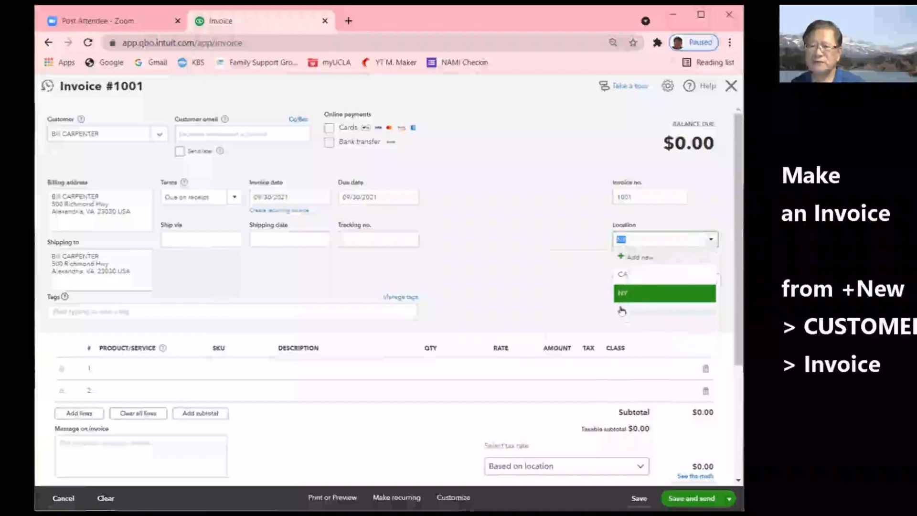
left_click(621, 308)
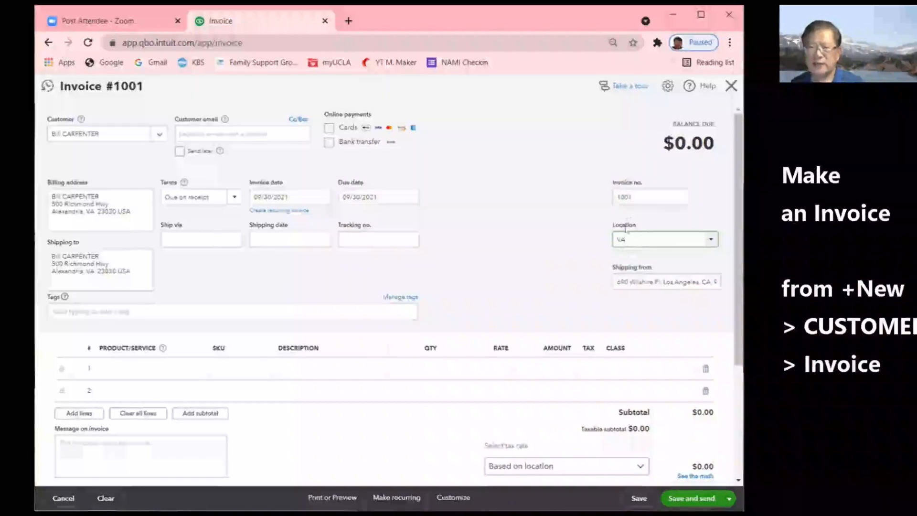
- Replace the shipping-from address text with 'Fairfax'
left_click_drag(615, 281, 737, 284)
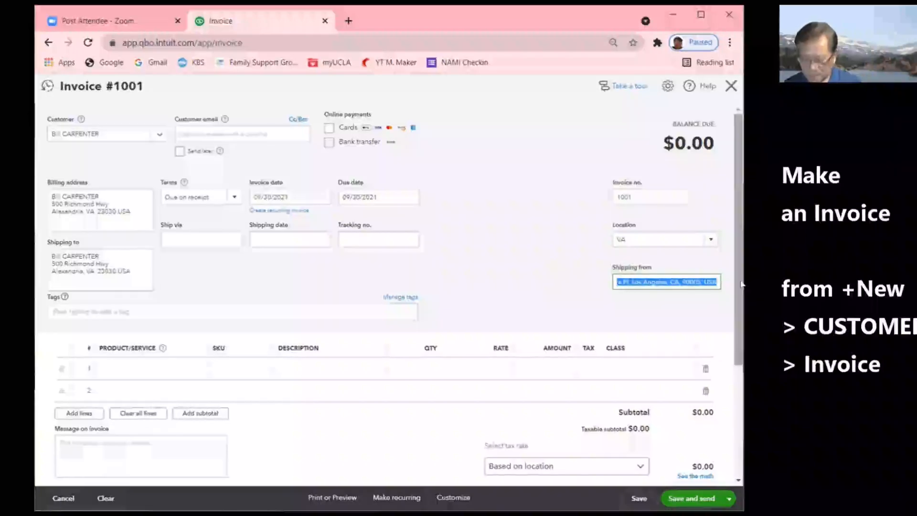
type("Fai")
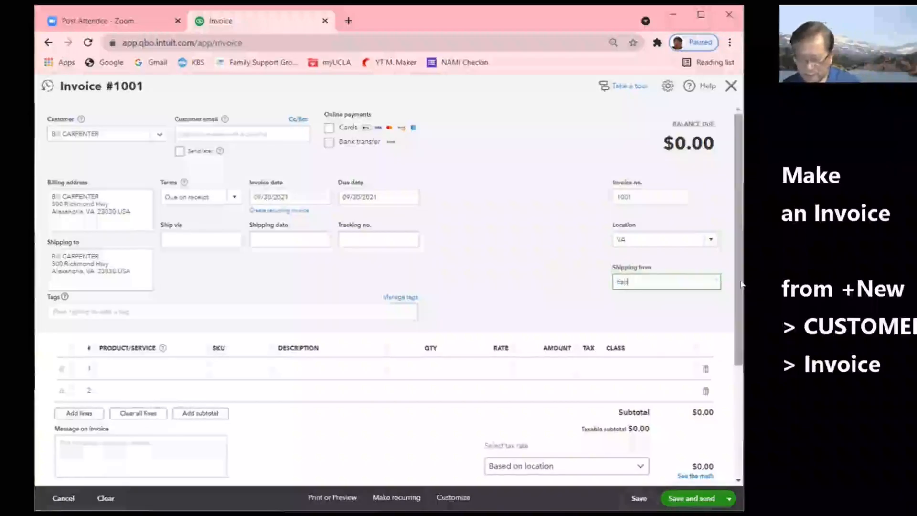
type("rfax Store")
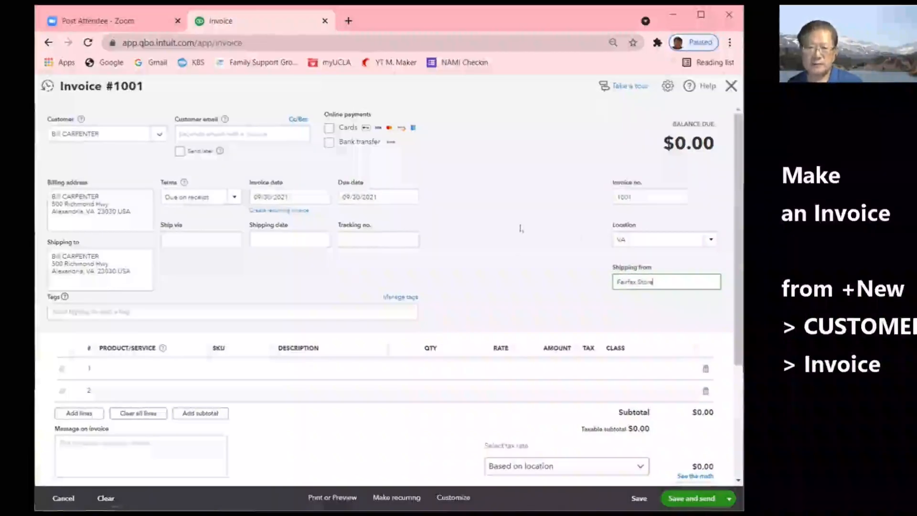
- Set the due date to 03/01/2022 using the calendar
left_click(410, 196)
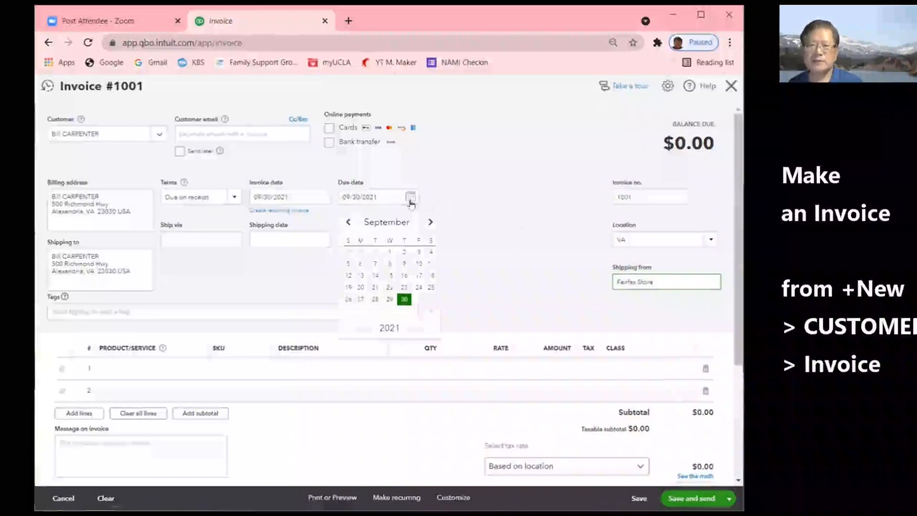
left_click(430, 222)
left_click(430, 222)
left_click(429, 222)
left_click(429, 222)
left_click(429, 222)
left_click(430, 222)
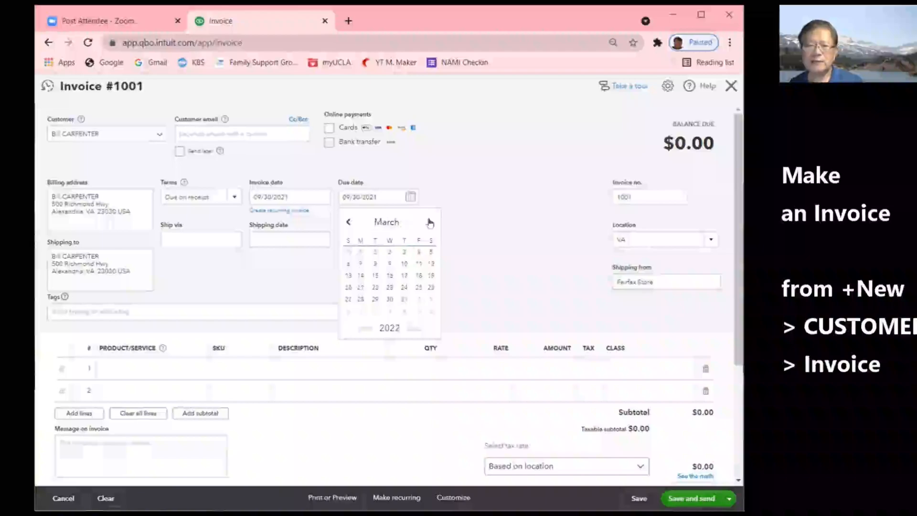
left_click(375, 253)
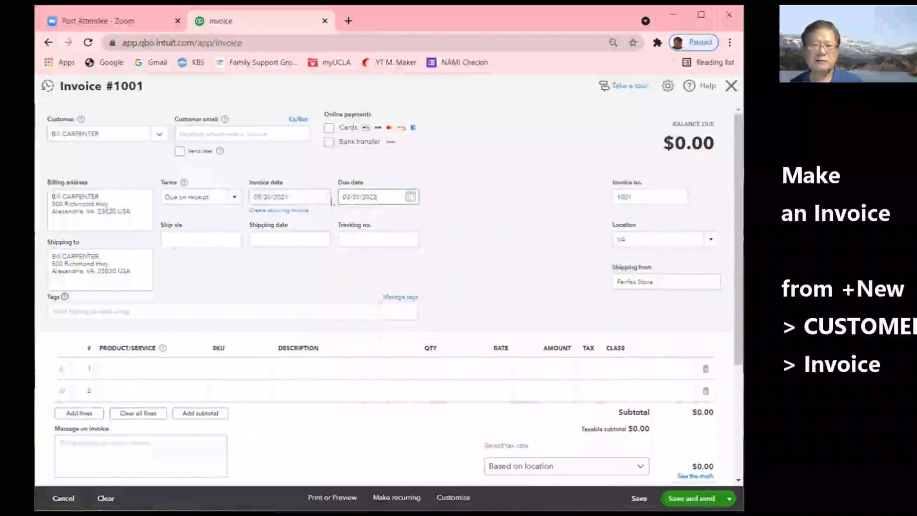
- Set the invoice date to March 1, 2022
left_click(322, 198)
left_click(342, 222)
left_click(342, 222)
left_click(341, 222)
left_click(341, 222)
left_click(342, 223)
left_click(340, 223)
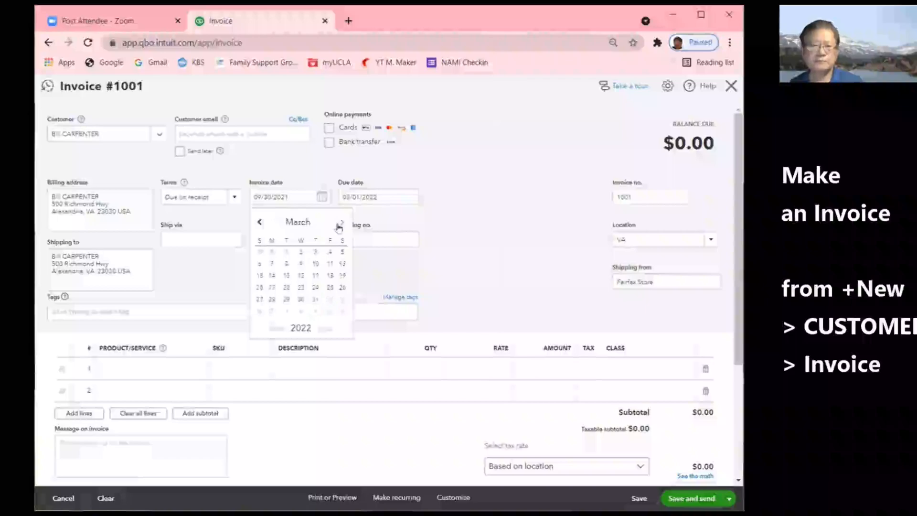
left_click(286, 251)
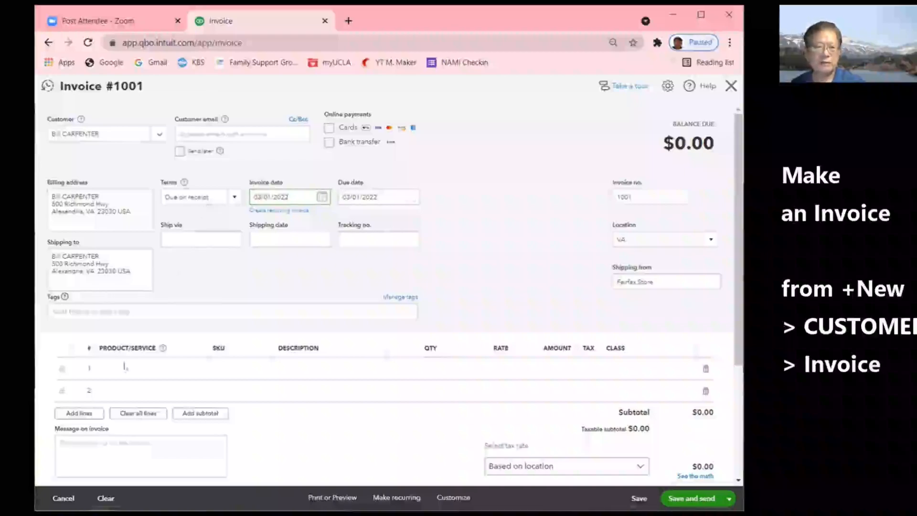
- Bill one Computer Space MK1 at 1,000 on line 1, giving $1,060.00 with tax
left_click(187, 367)
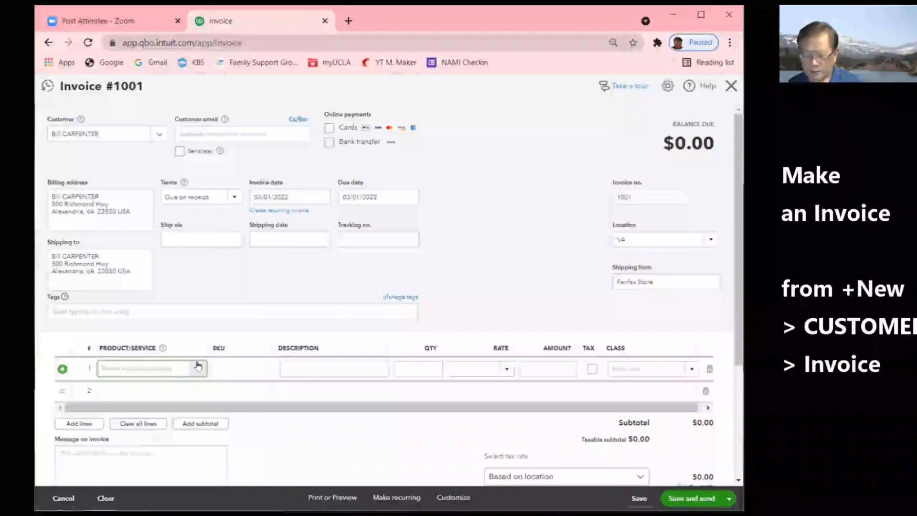
left_click(199, 367)
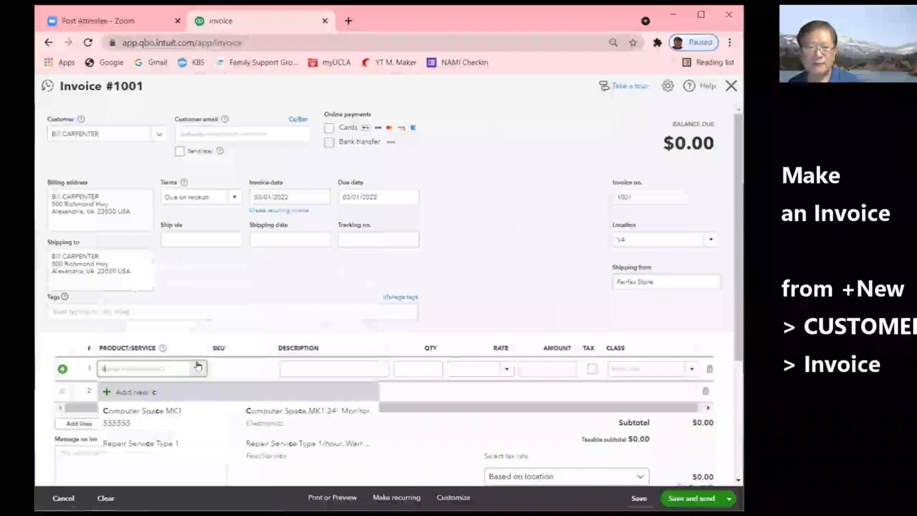
type("c")
left_click(158, 418)
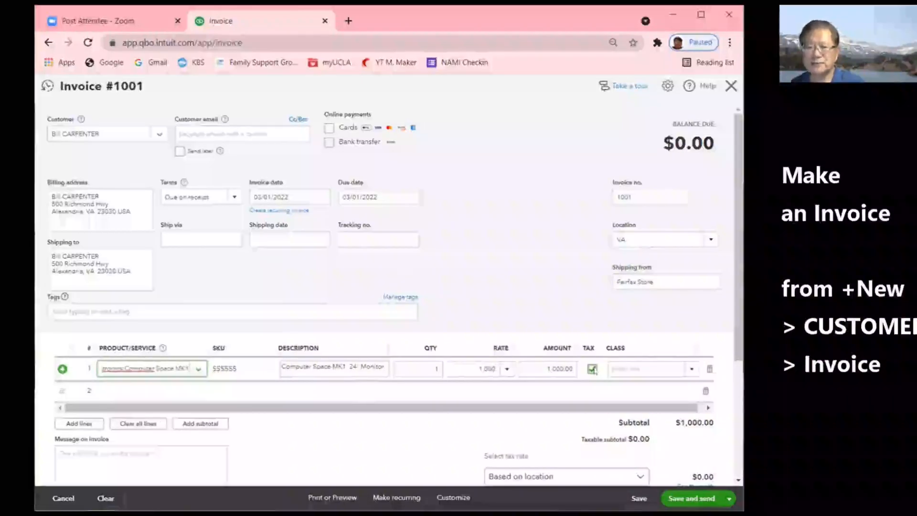
scroll(519, 370, "down", 3)
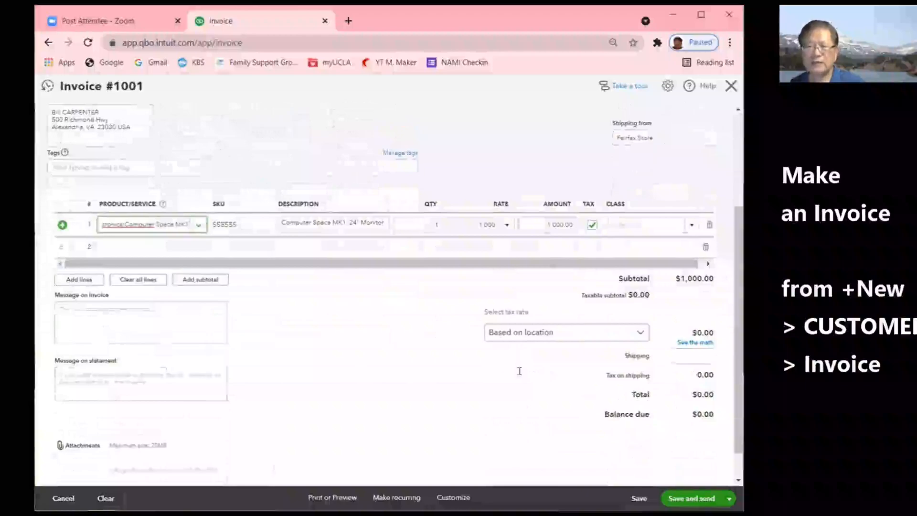
left_click(529, 330)
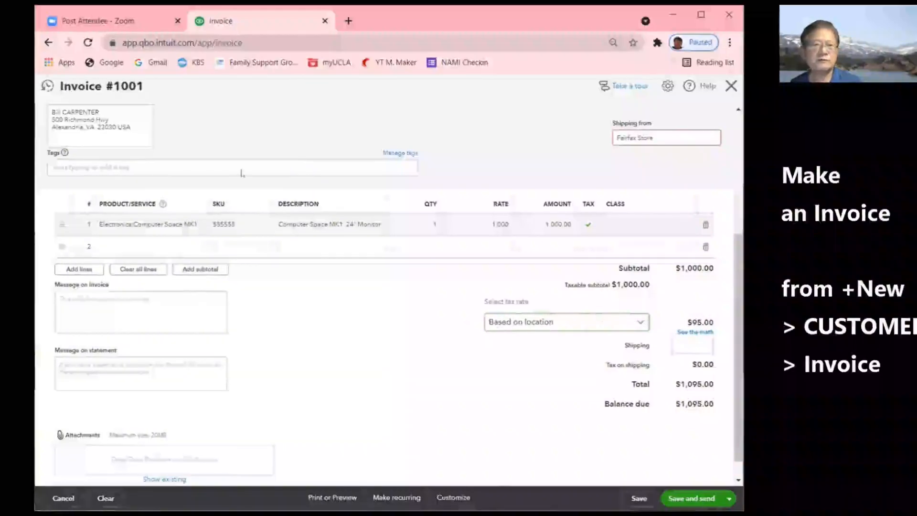
scroll(204, 122, "up", 3)
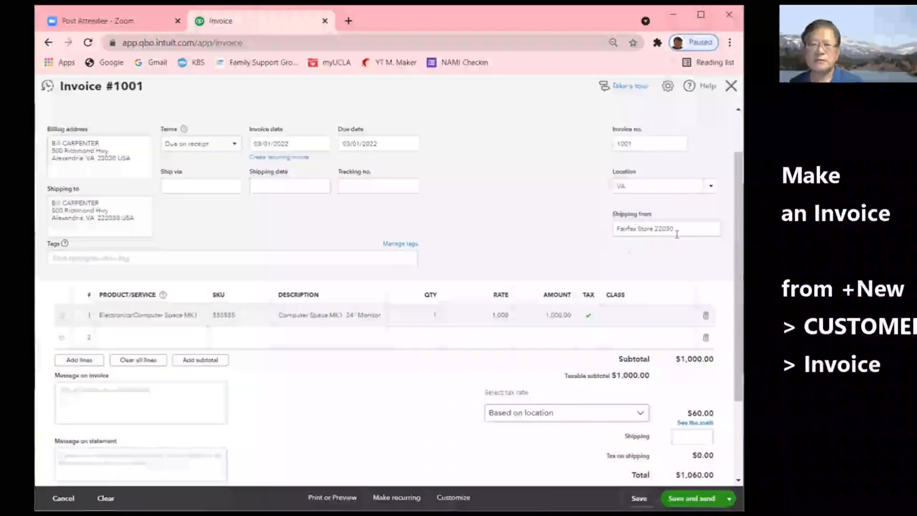
- Replace the ship-from address with the pasted Los Angeles address
left_click_drag(684, 227, 561, 231)
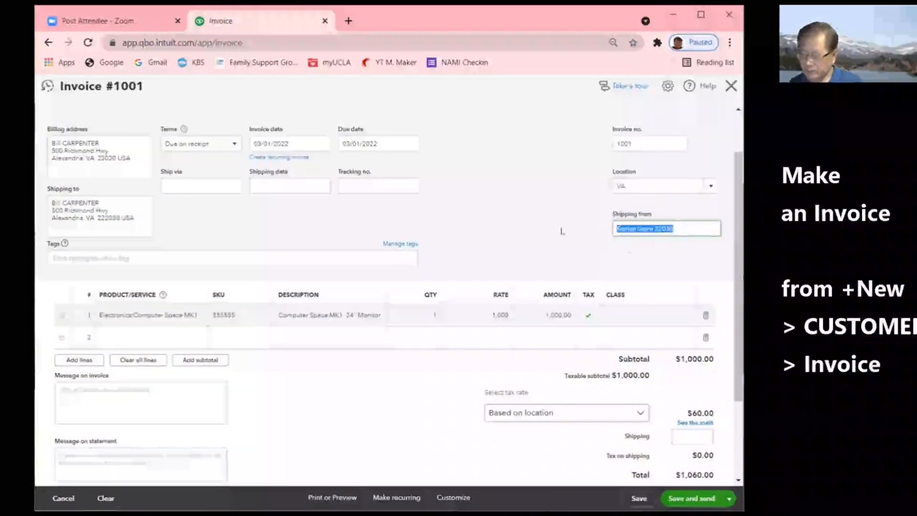
key("BackSpace")
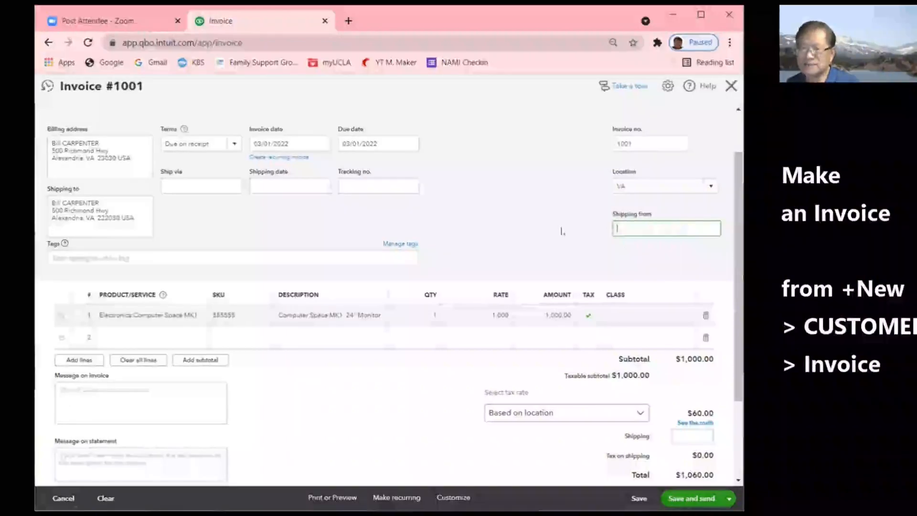
key("ctrl+v")
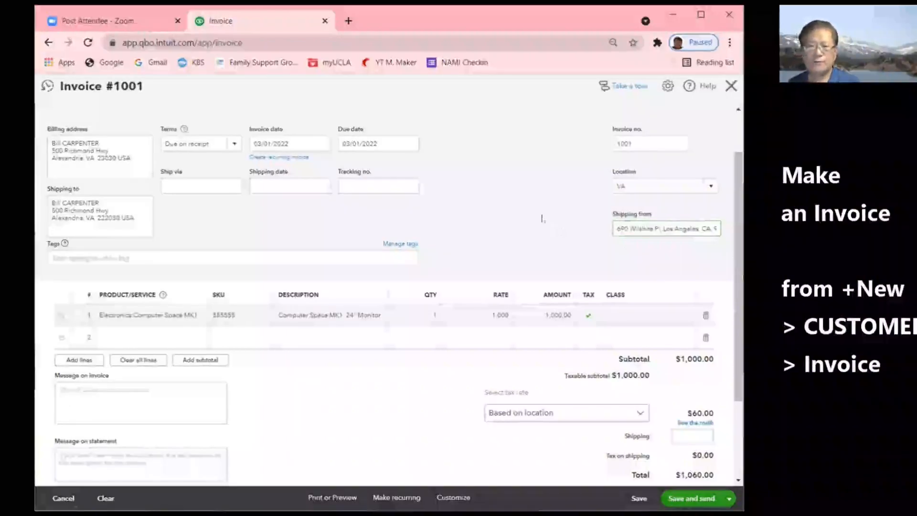
left_click(646, 208)
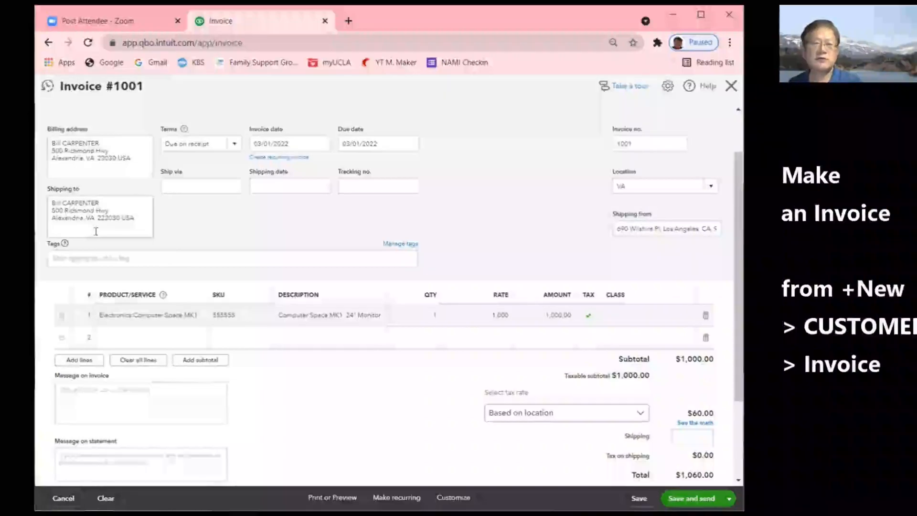
left_click(523, 418)
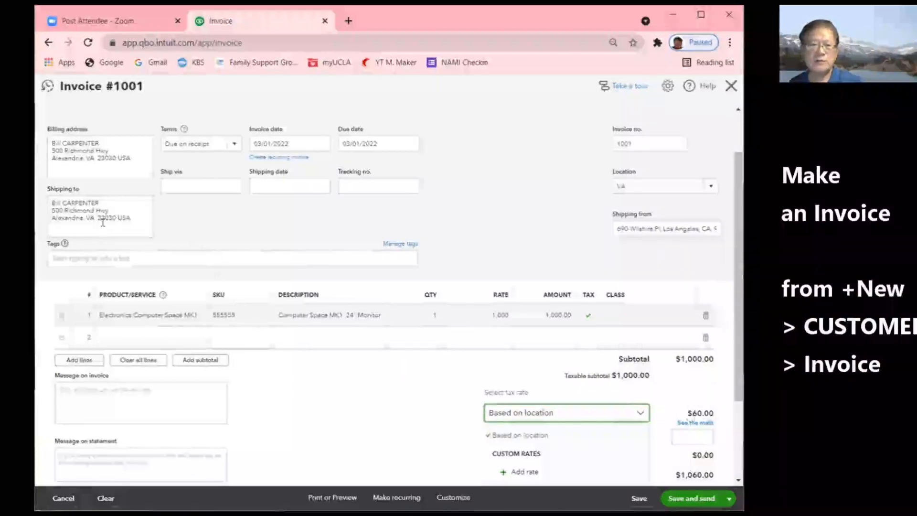
- Test a California ZIP in the shipping-to address, then restore the original VA state and ZIP
left_click_drag(96, 217, 112, 218)
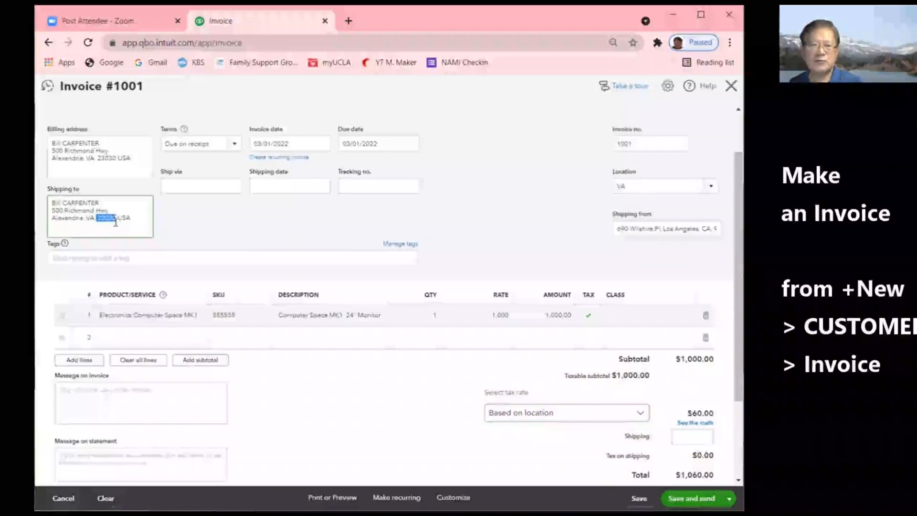
key("BackSpace")
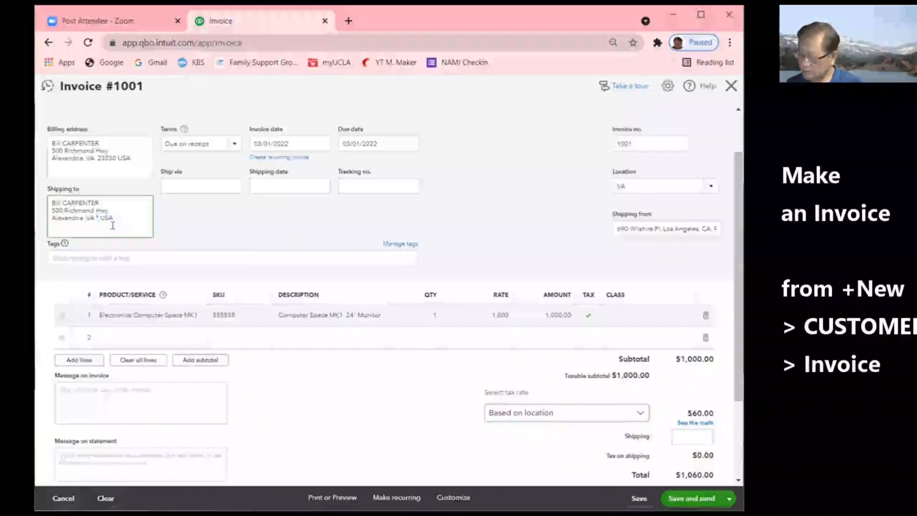
type("90004")
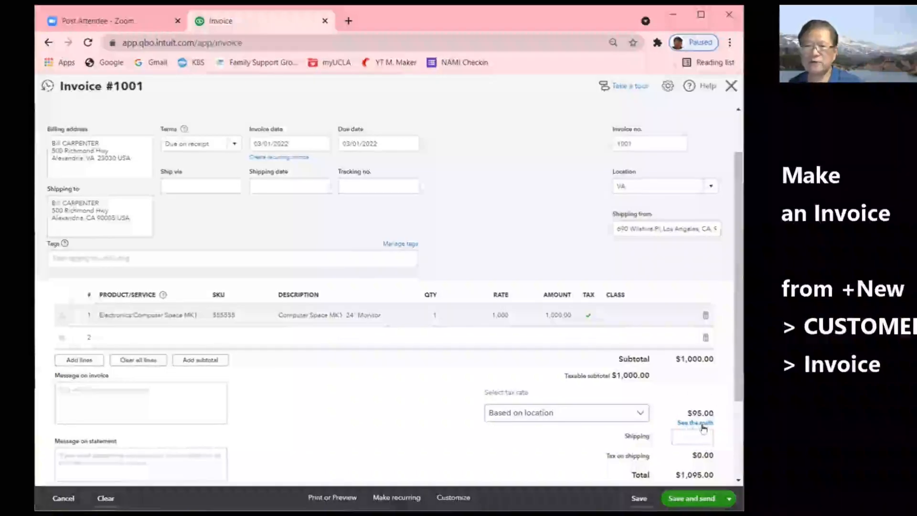
left_click(84, 218)
left_click_drag(85, 218, 112, 220)
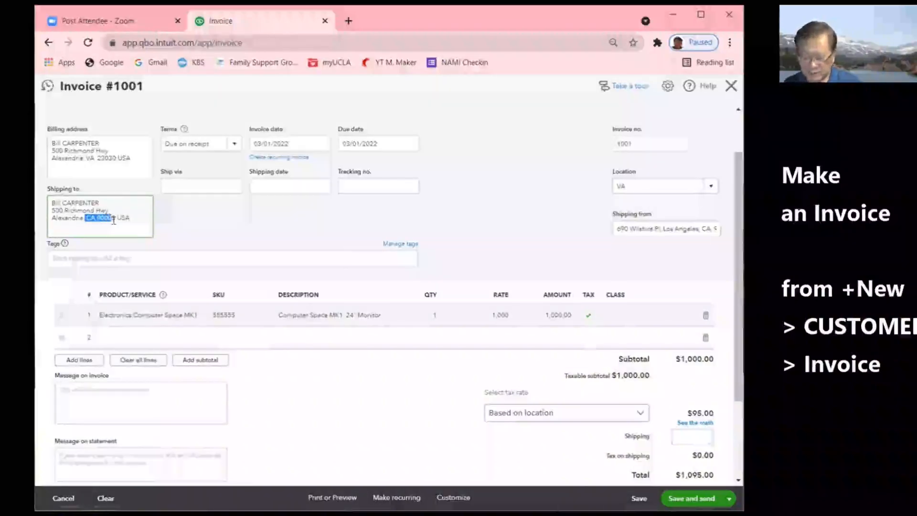
key("BackSpace")
type("VA ")
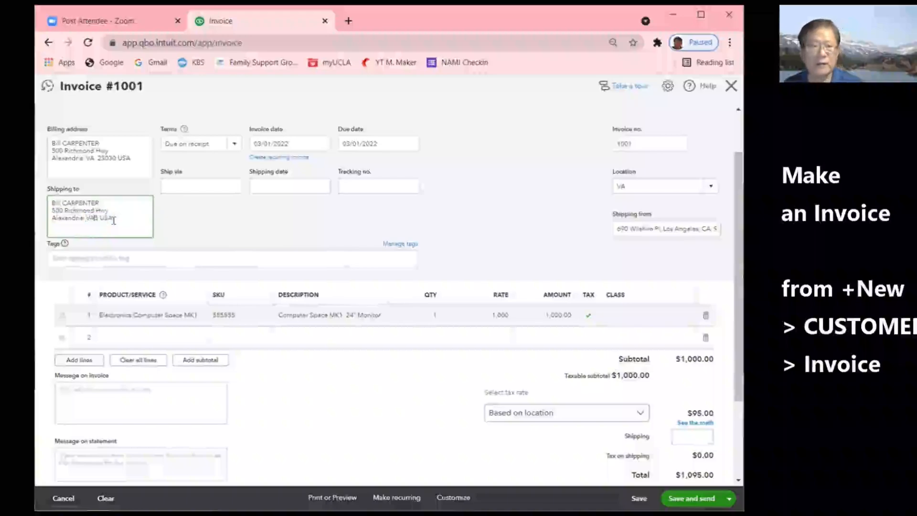
type("23030")
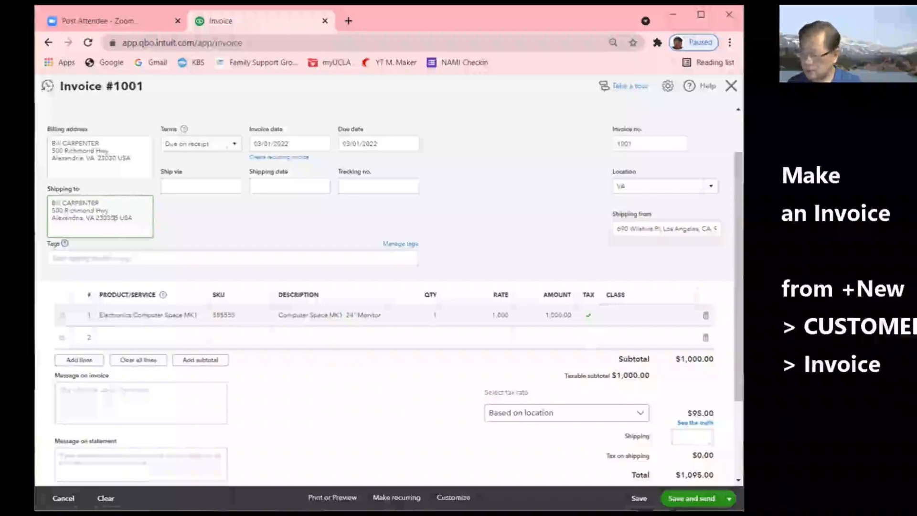
key("Delete")
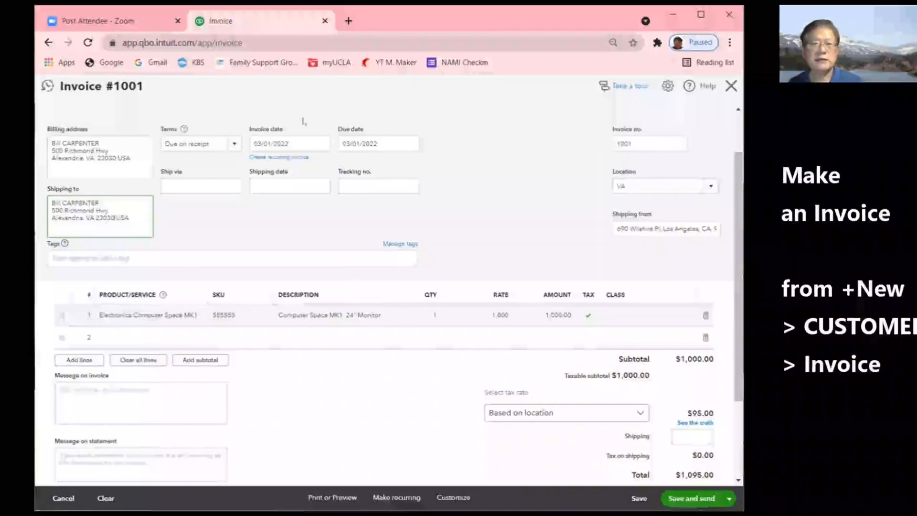
left_click(350, 227)
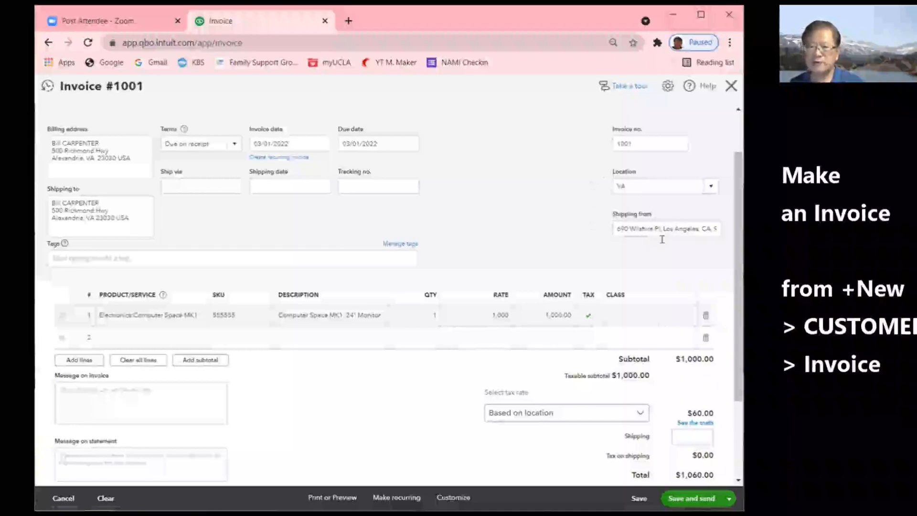
- Change line 1 to Repair Service Type 1, quantity 6 at 50 (300.00), class VA
left_click(168, 317)
left_click(200, 316)
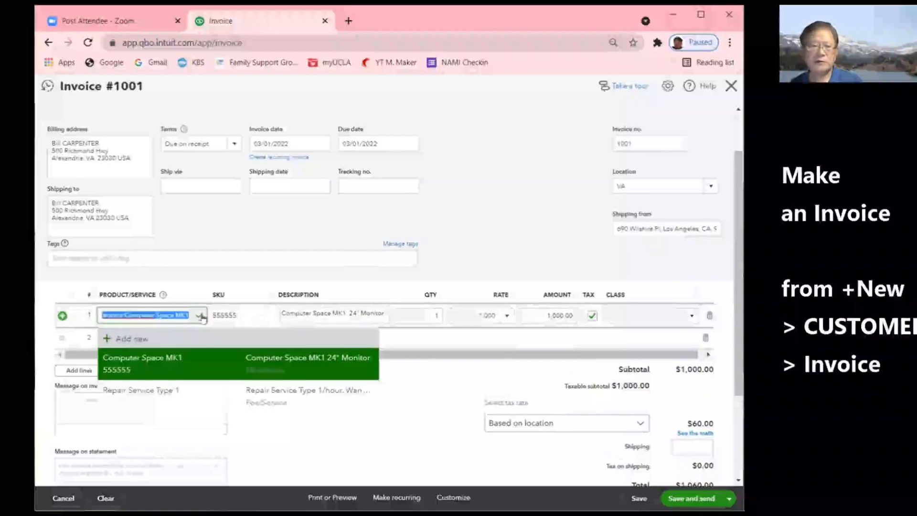
left_click(146, 390)
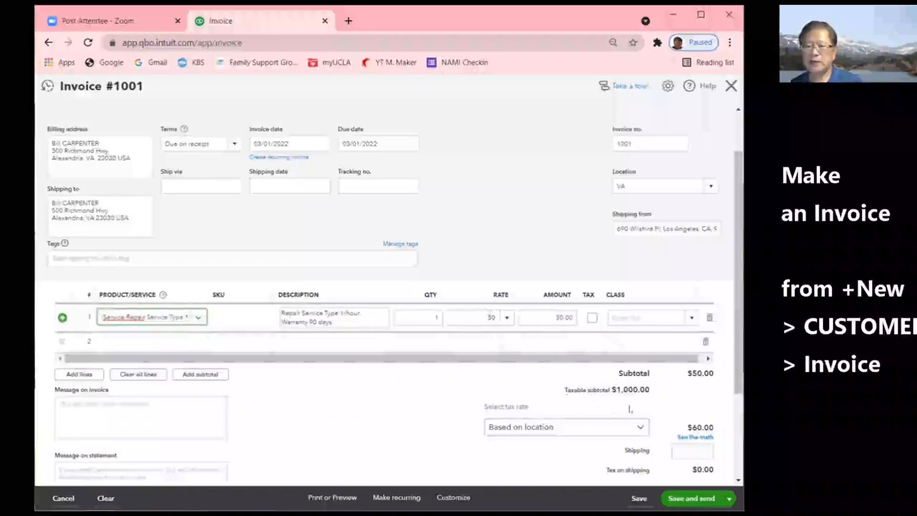
left_click(487, 321)
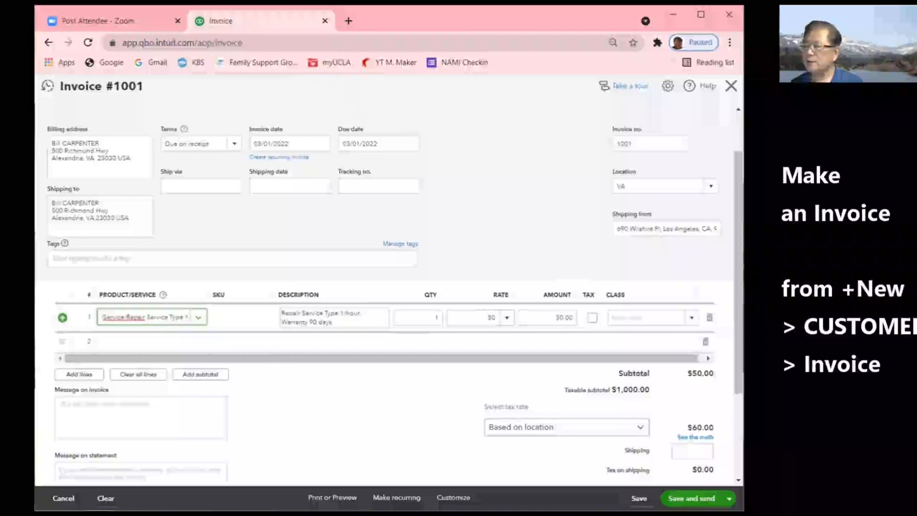
left_click(419, 316)
type("6")
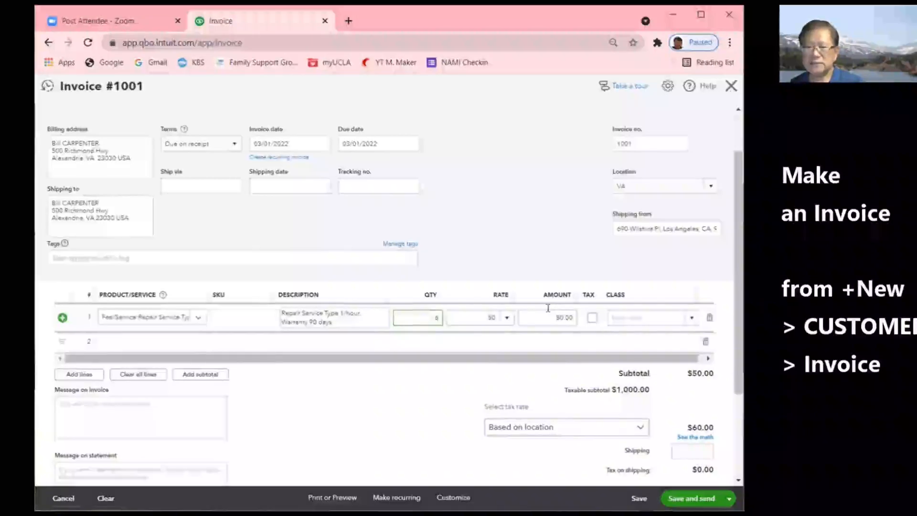
left_click(656, 315)
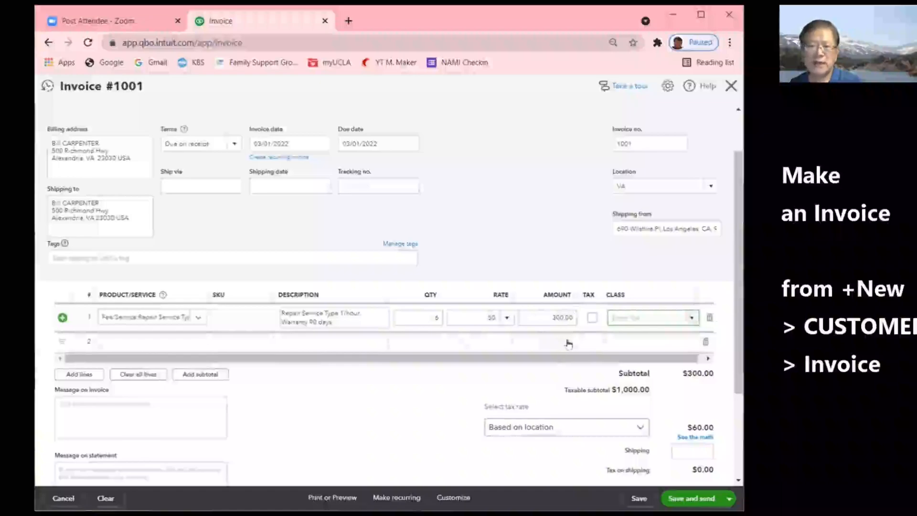
left_click(691, 319)
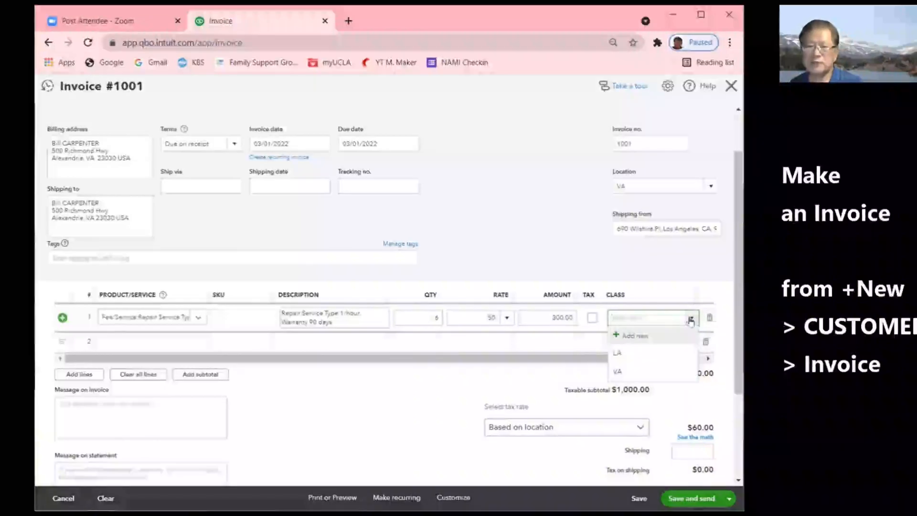
left_click(618, 372)
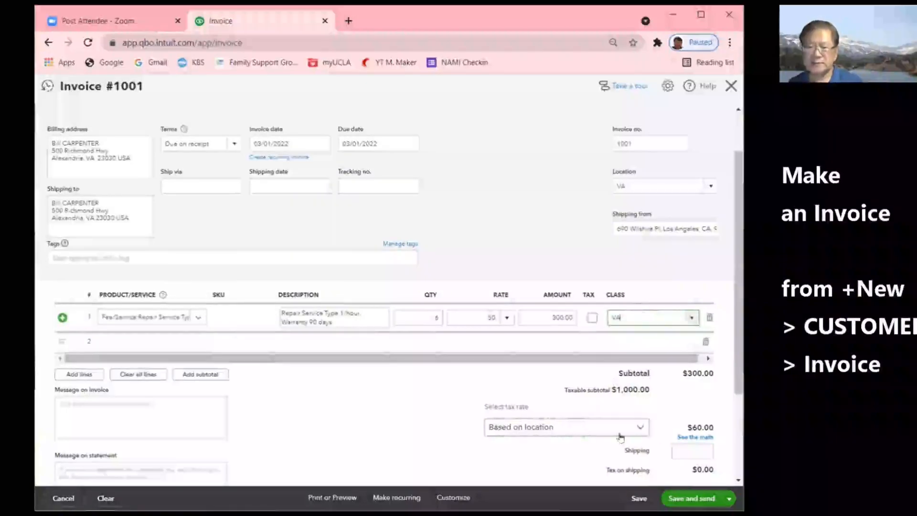
- Keep the tax rate as Based on location and Save and close invoice #1001
left_click(530, 427)
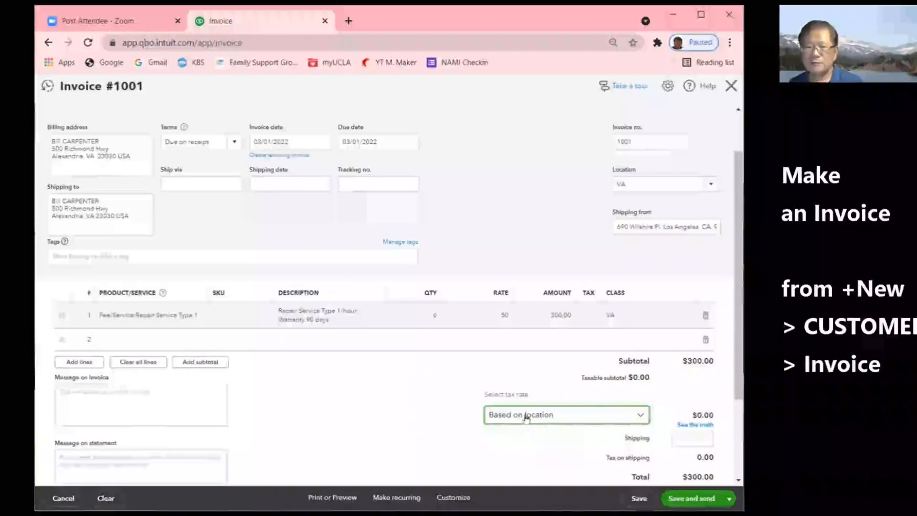
left_click(527, 416)
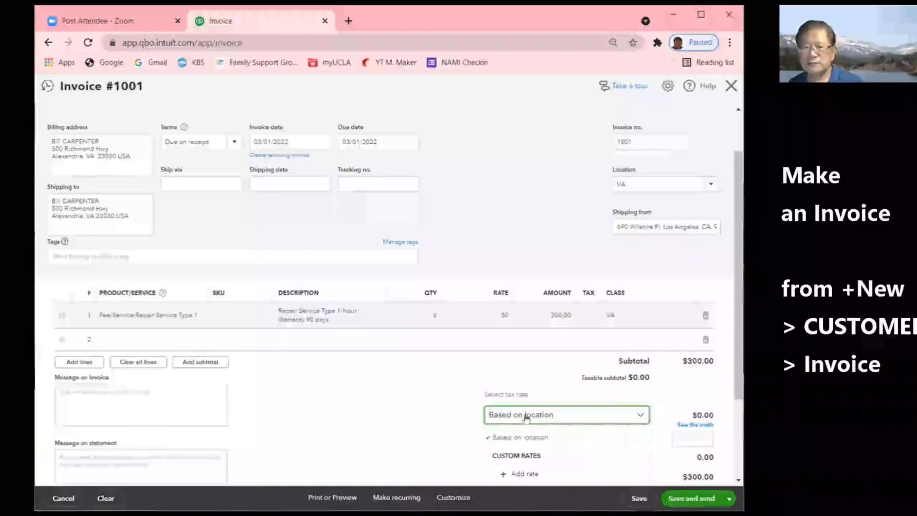
left_click(526, 416)
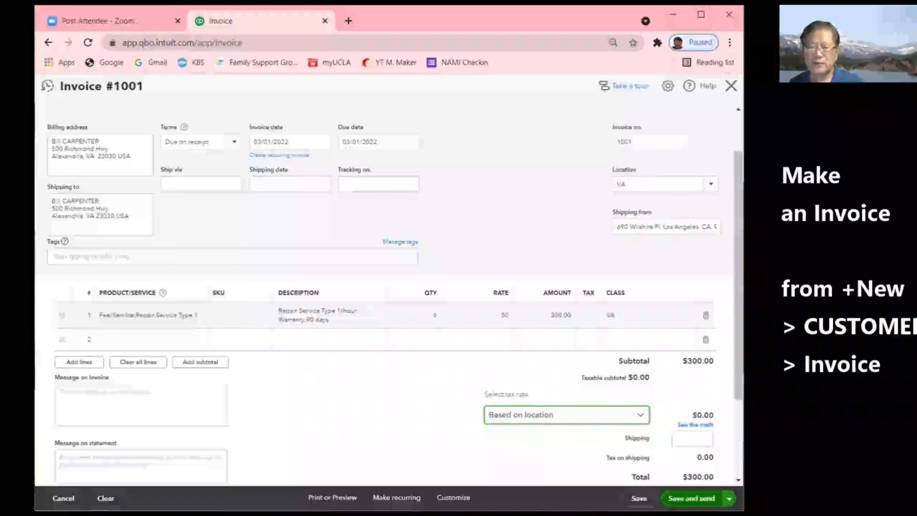
left_click(729, 498)
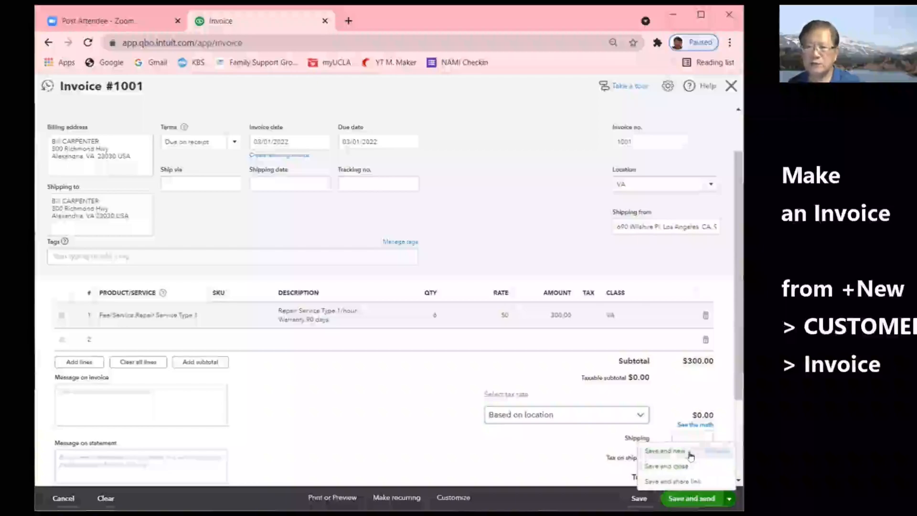
left_click(668, 466)
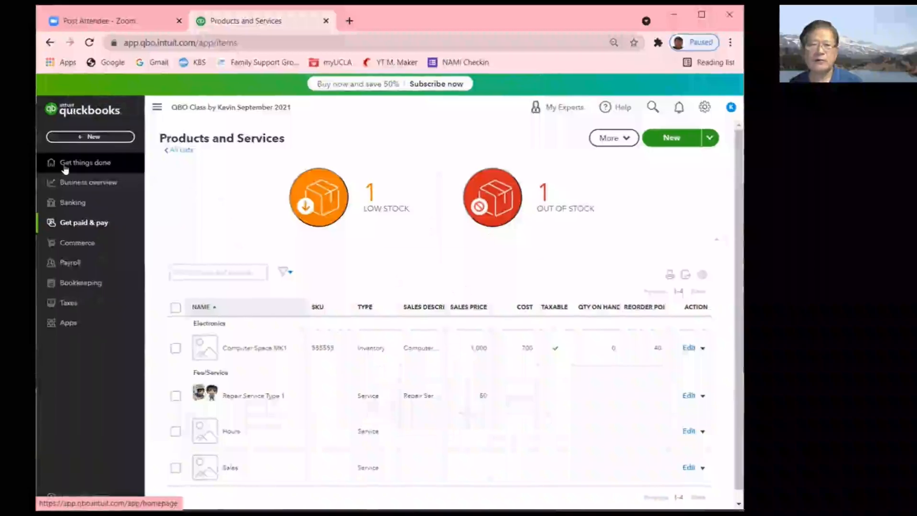
- Glance at the home workspace and Banking page, then return to Products and Services and bring up + New
left_click(64, 168)
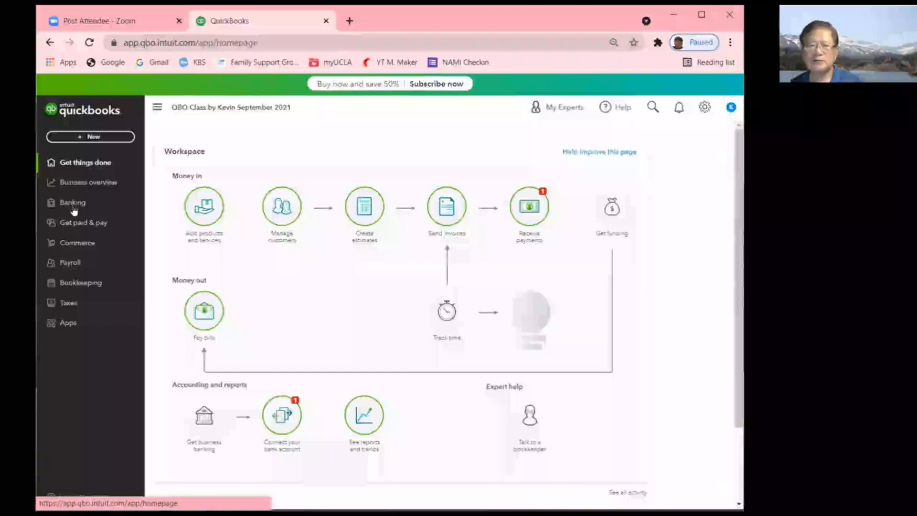
left_click(74, 210)
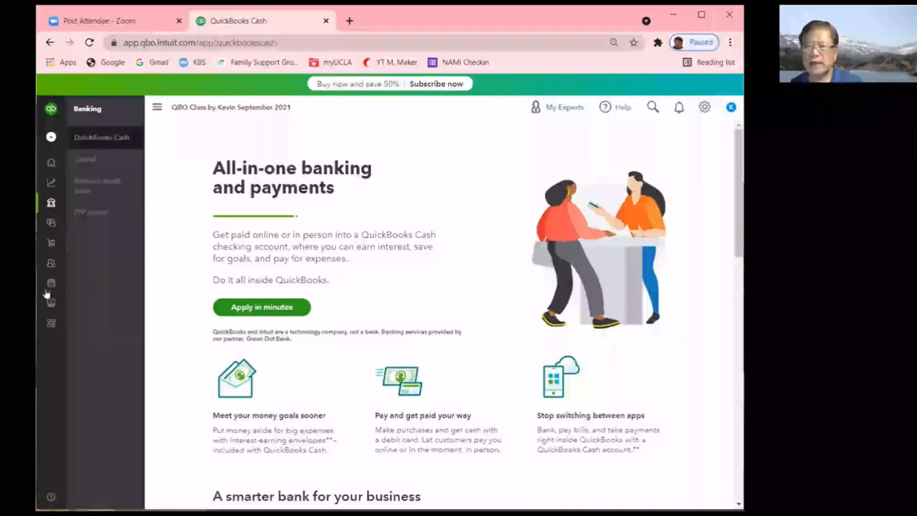
key("alt+Left")
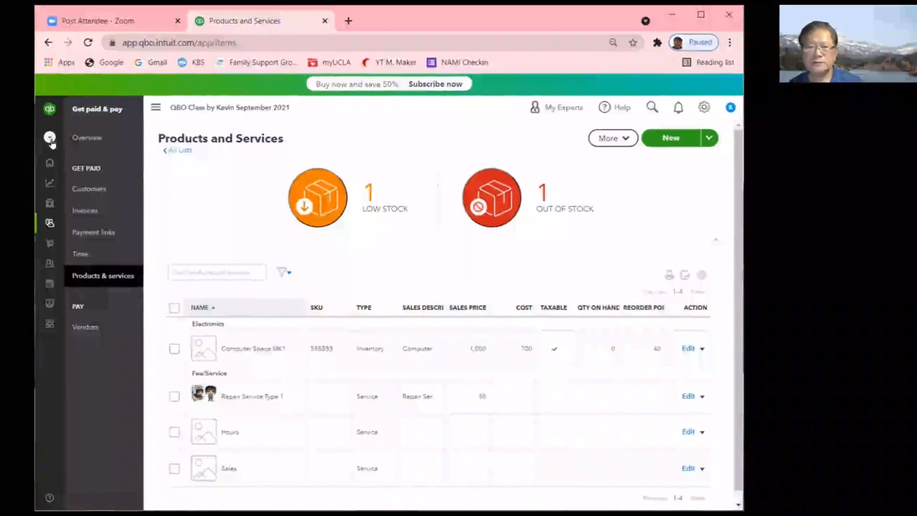
left_click(51, 138)
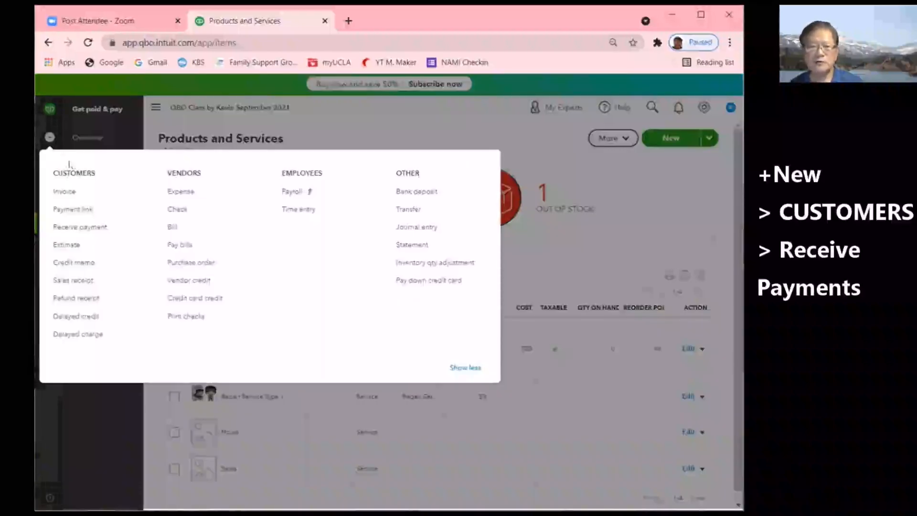
- Start a Receive payment for the customer so invoice #1001 with its 300.00 balance appears
left_click(83, 231)
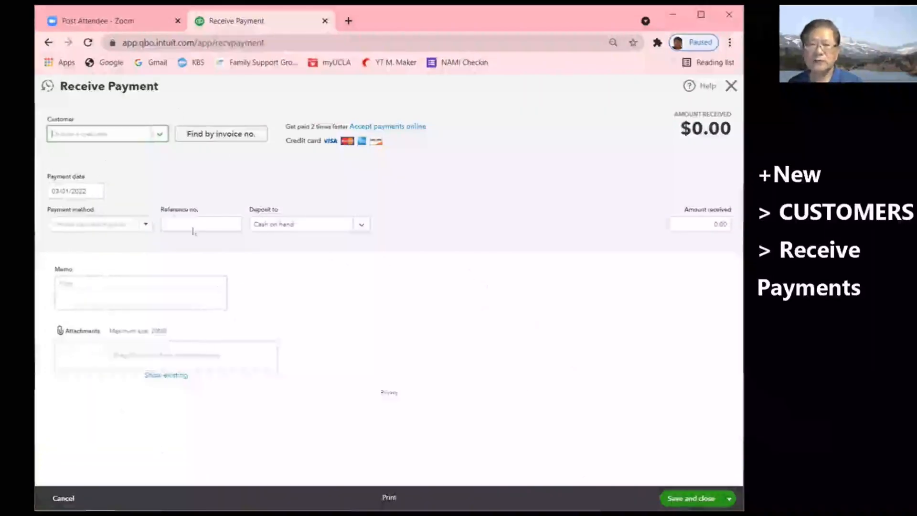
left_click(160, 135)
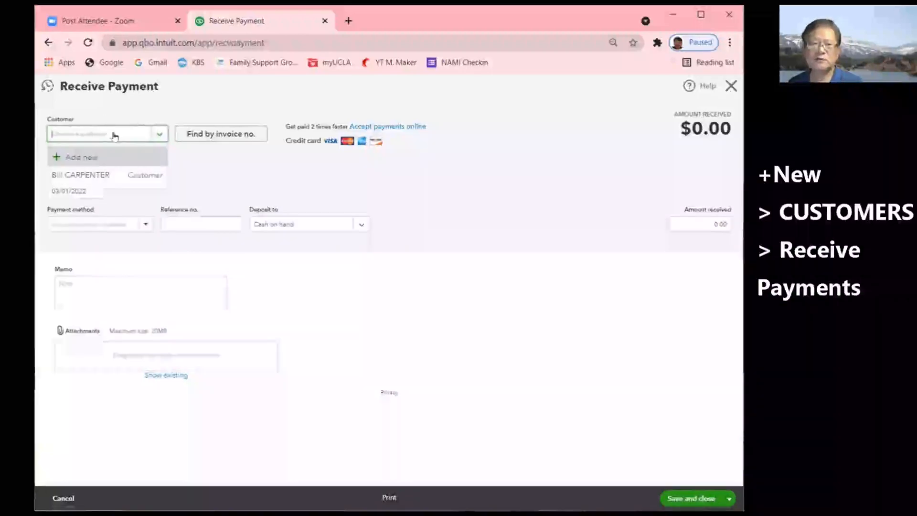
left_click(92, 175)
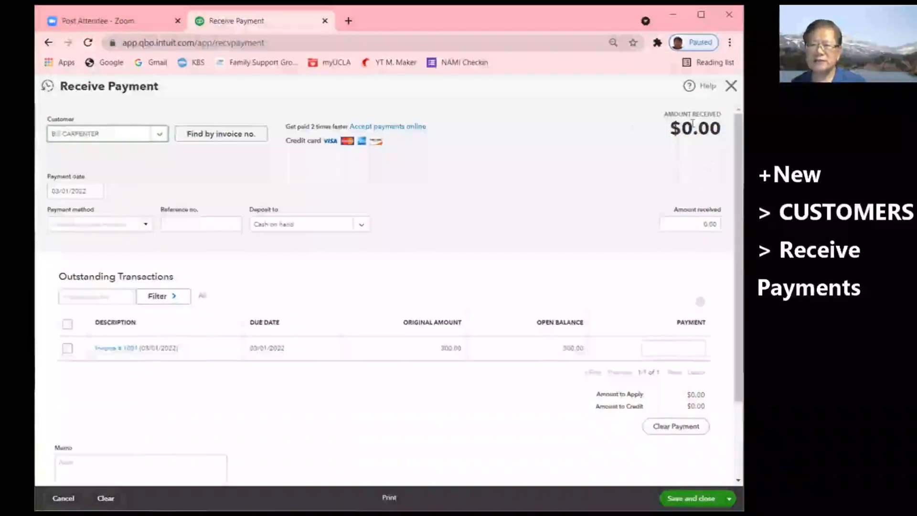
- Tick Invoice #1001 under Outstanding Transactions to apply $300.00
left_click(67, 349)
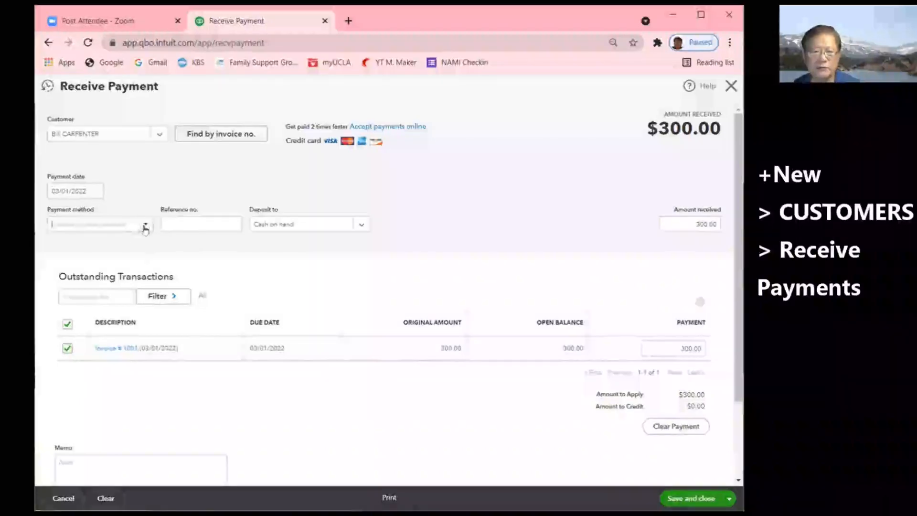
- Record the $300.00 payment as check 9876 into Undeposited Funds and save it
left_click(144, 226)
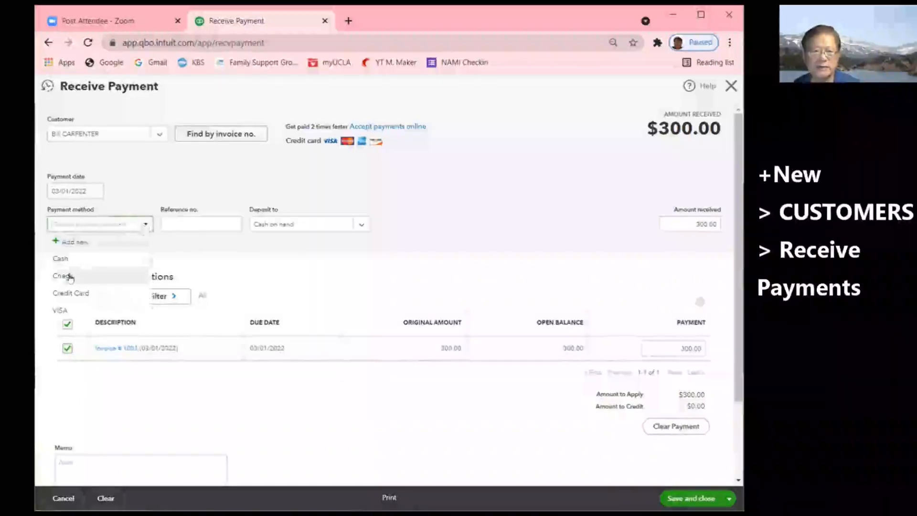
left_click(69, 275)
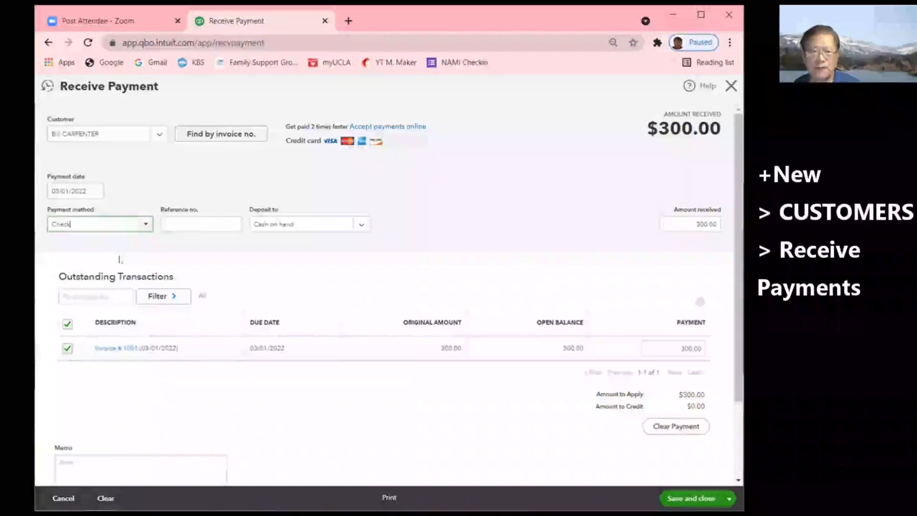
left_click(175, 221)
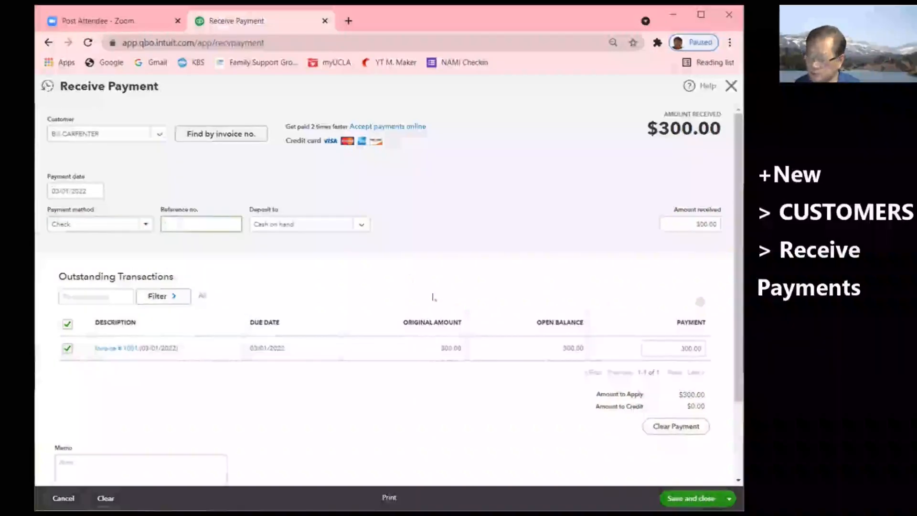
type("9876")
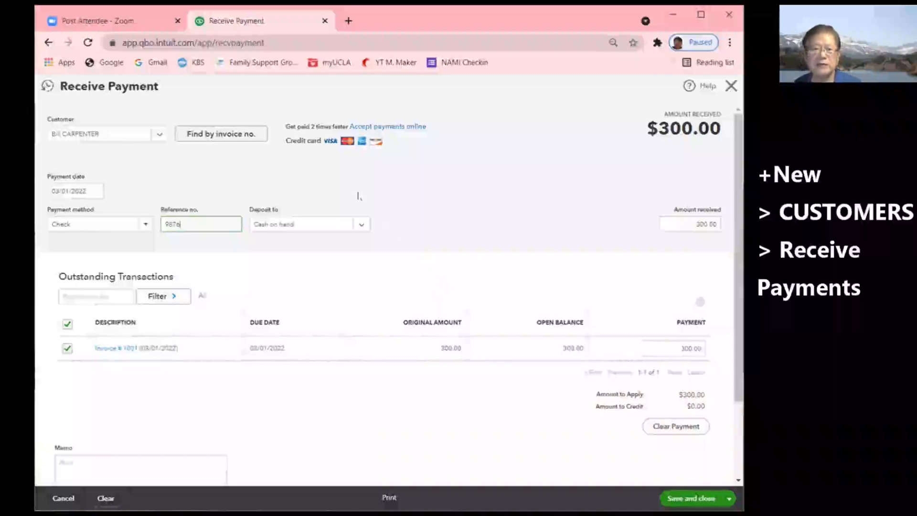
left_click(361, 226)
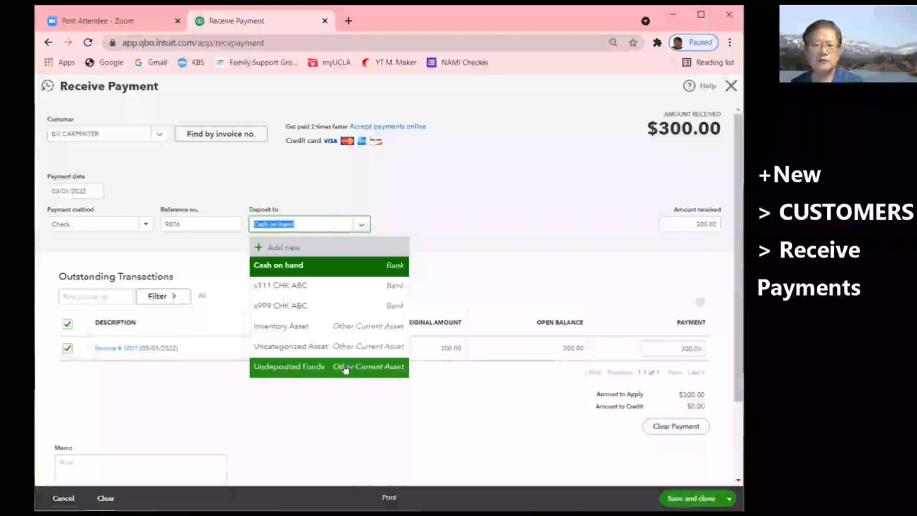
left_click(291, 368)
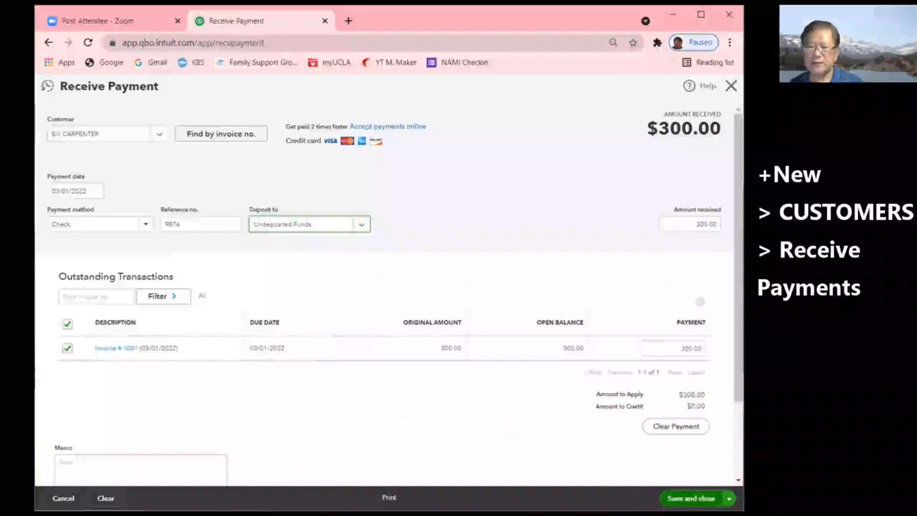
left_click(690, 498)
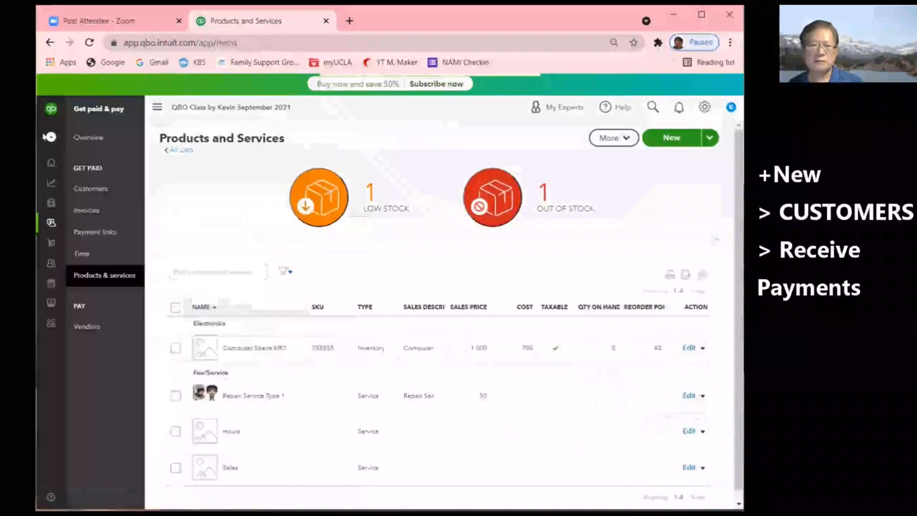
left_click(49, 138)
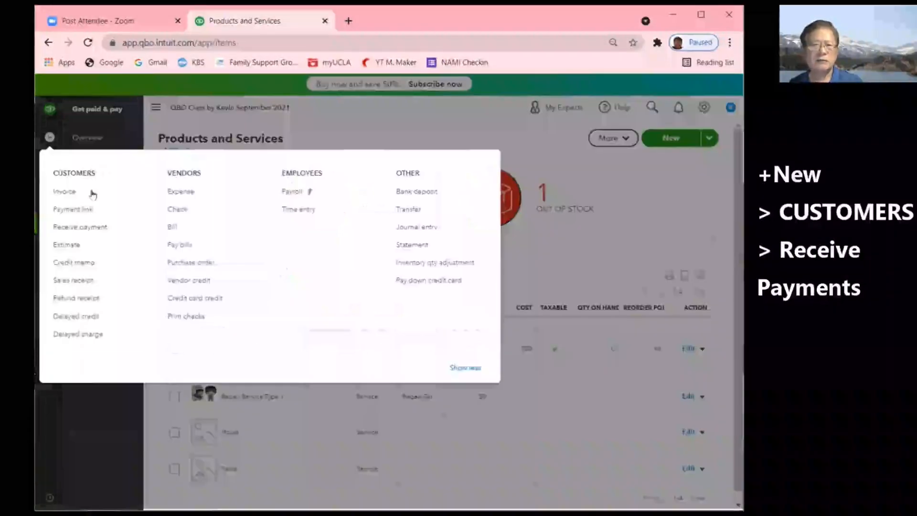
- Discard the first Receive payment form and start a fresh, empty one from + New
left_click(79, 226)
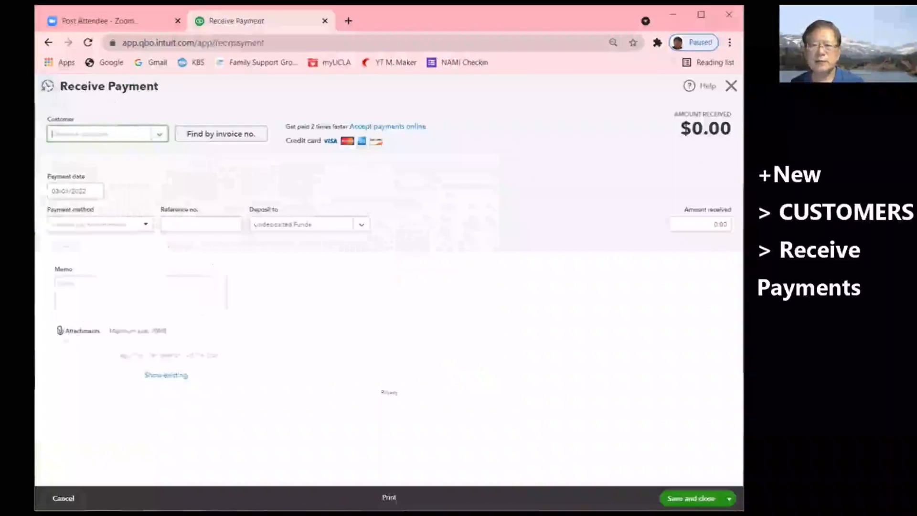
left_click(731, 86)
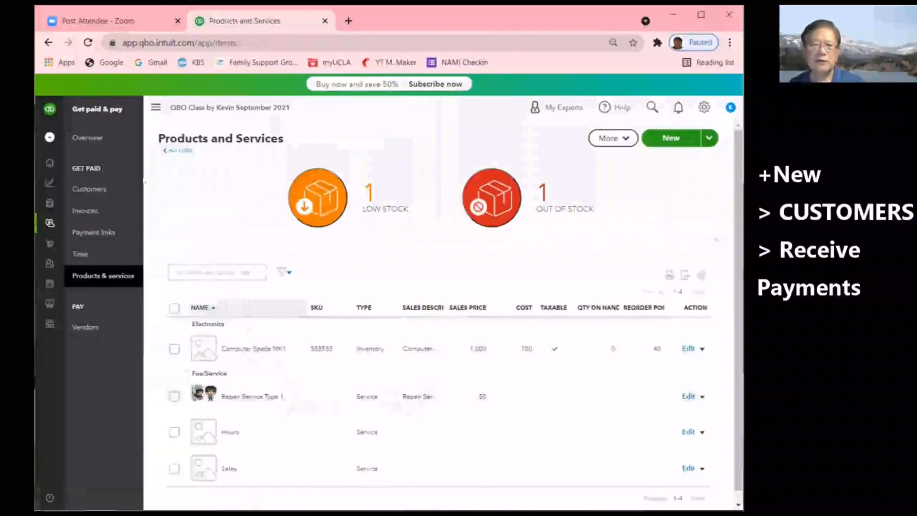
left_click(50, 138)
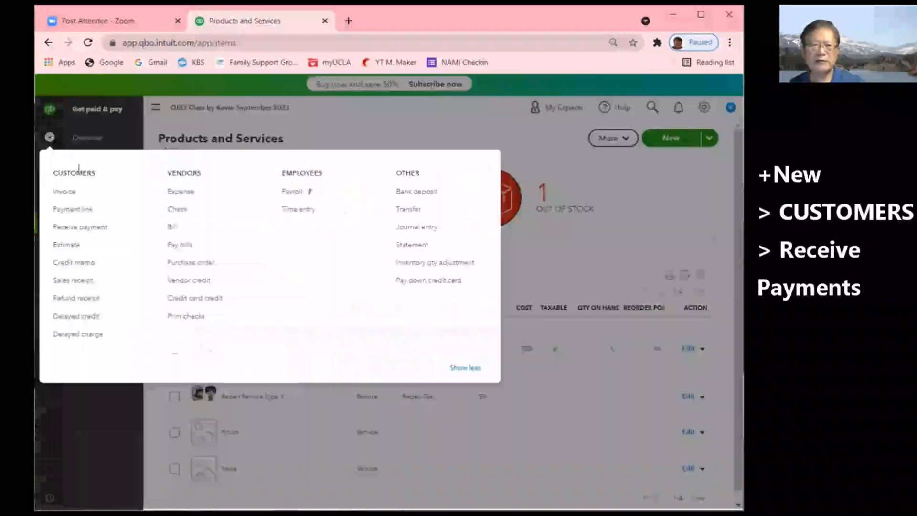
left_click(81, 228)
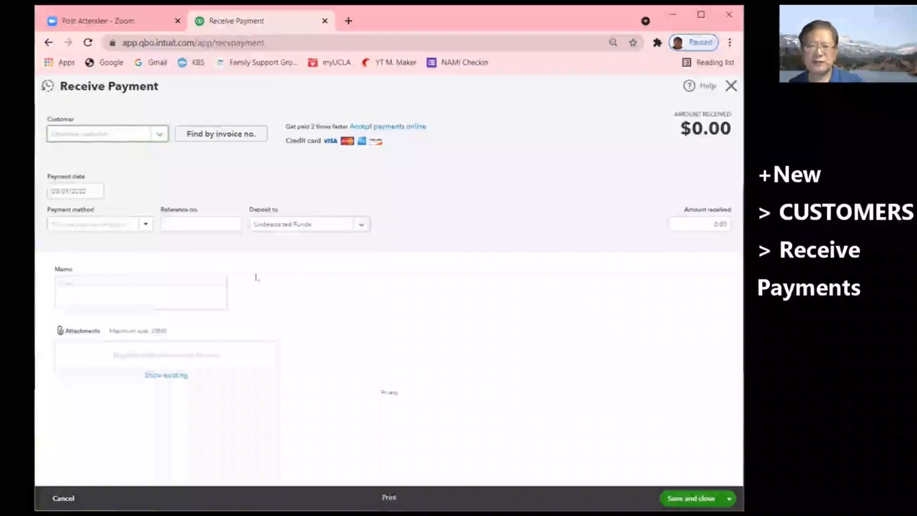
- Reopen payment 9876 from Recent Received Payments to verify the $300.00 check
left_click(49, 89)
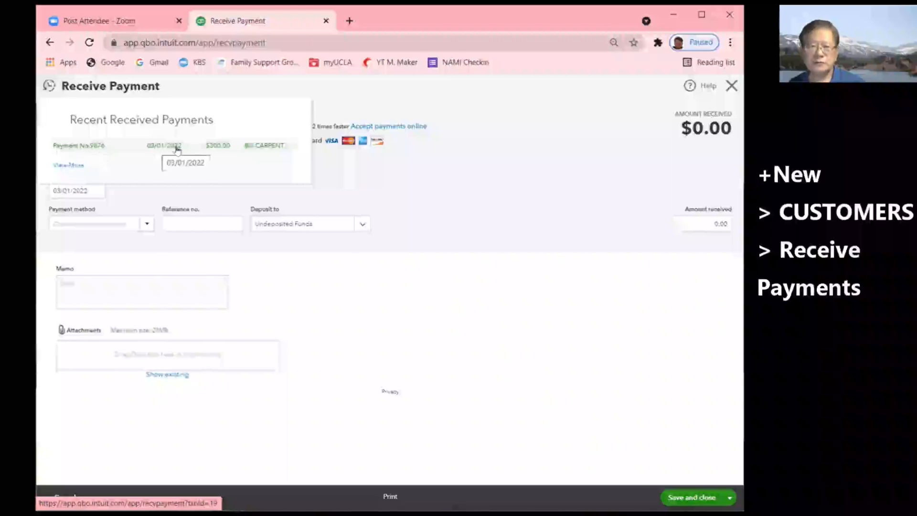
left_click(262, 146)
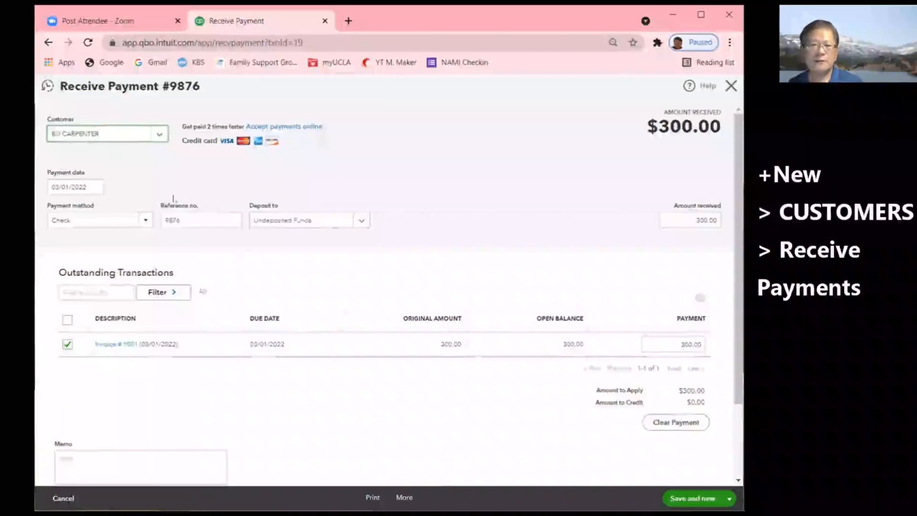
- Change the payment date, then Save and close payment 9876, accepting the linked-transaction warning
left_click(96, 186)
left_click(97, 242)
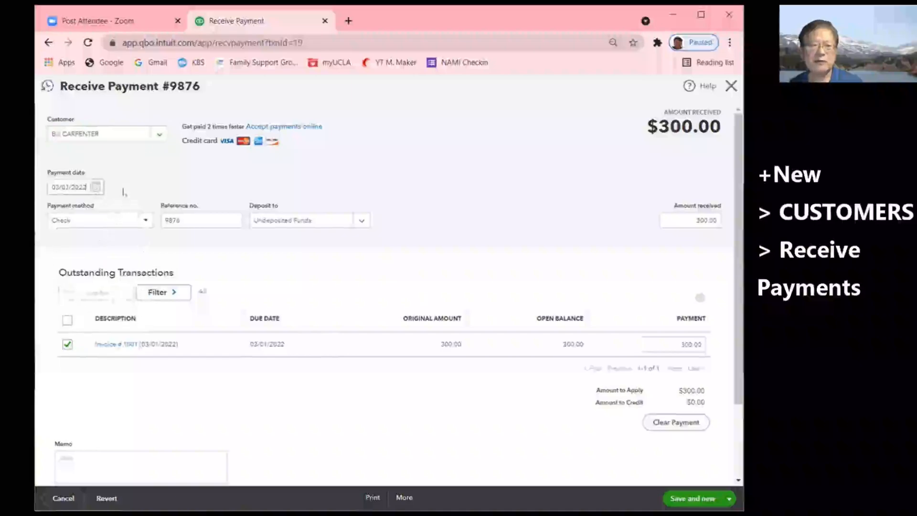
left_click(728, 498)
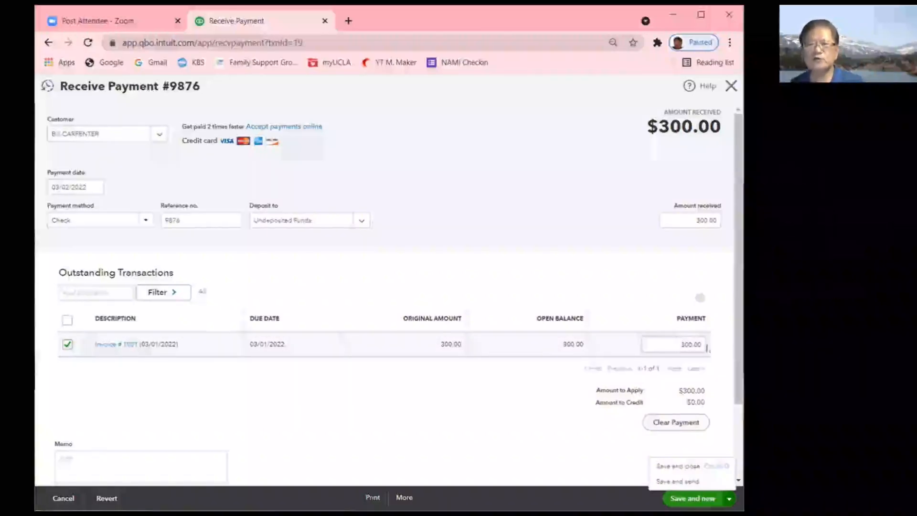
left_click(678, 466)
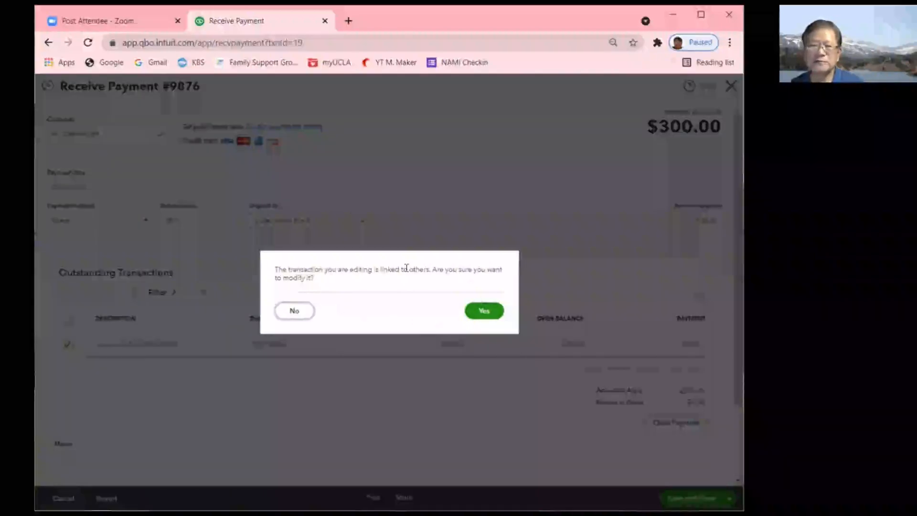
left_click(484, 311)
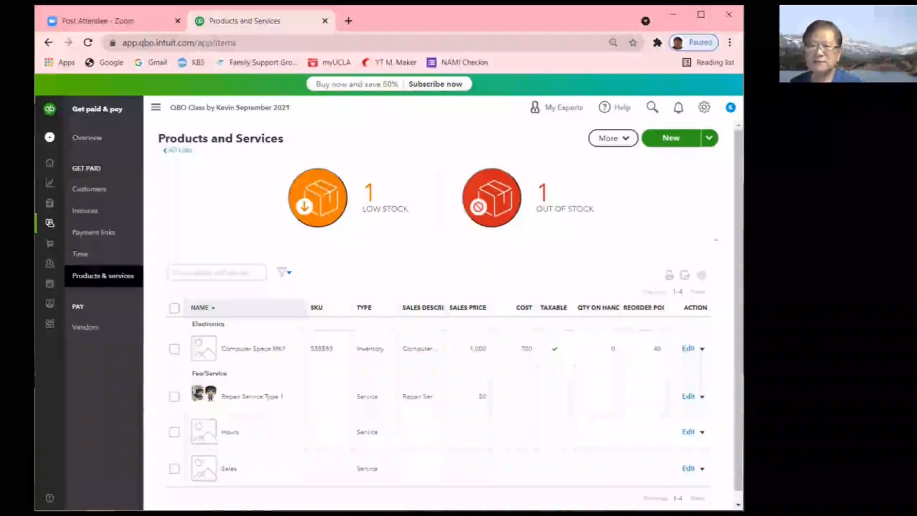
- Create a new Bank deposit from the + New menu's OTHER section
left_click(50, 141)
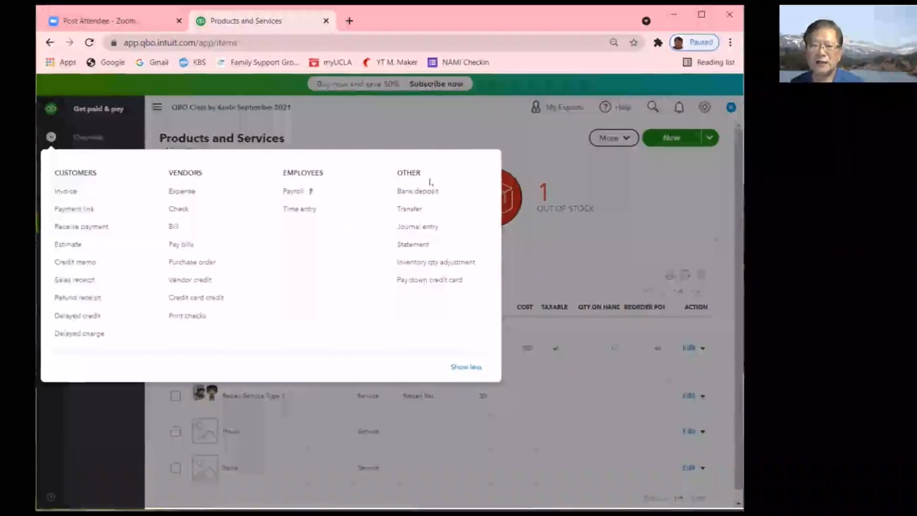
left_click(405, 193)
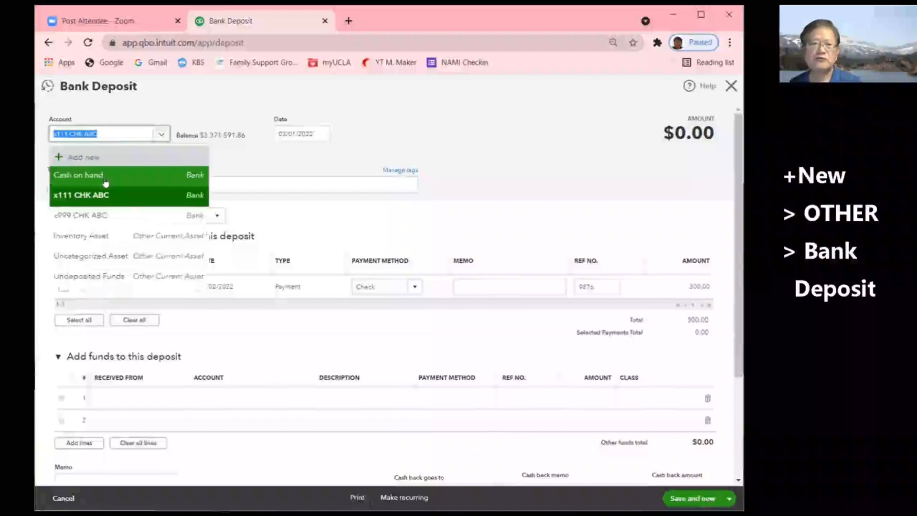
- Settle on x111 CHK ABC as the deposit account after trying Cash on hand and x999 CHK ABC
left_click(77, 175)
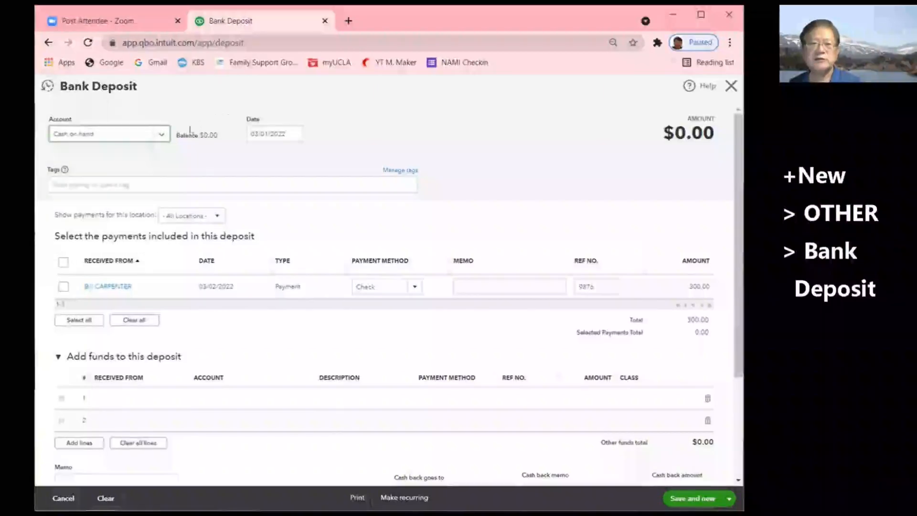
left_click(161, 134)
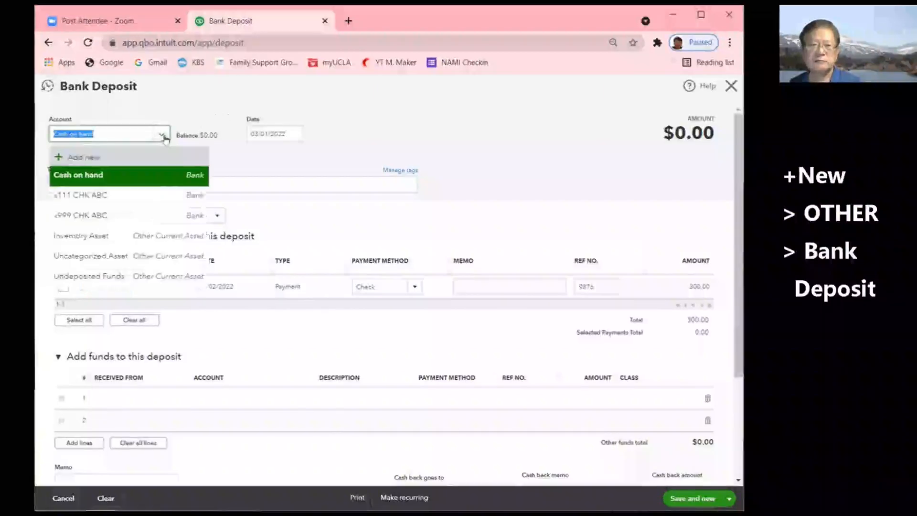
left_click(101, 214)
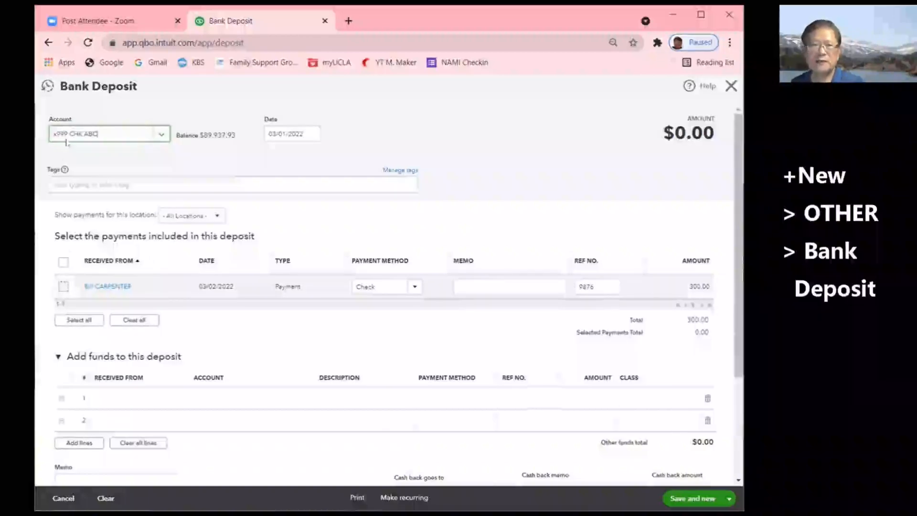
left_click(164, 138)
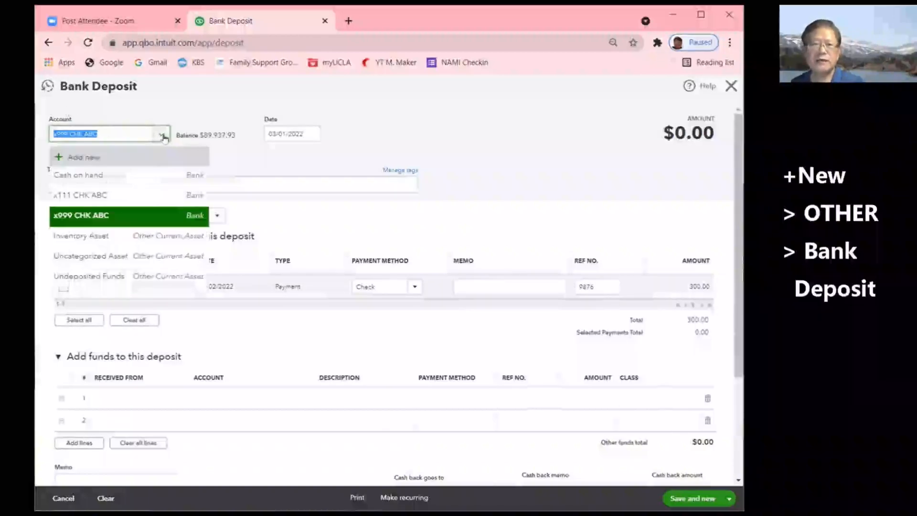
left_click(80, 191)
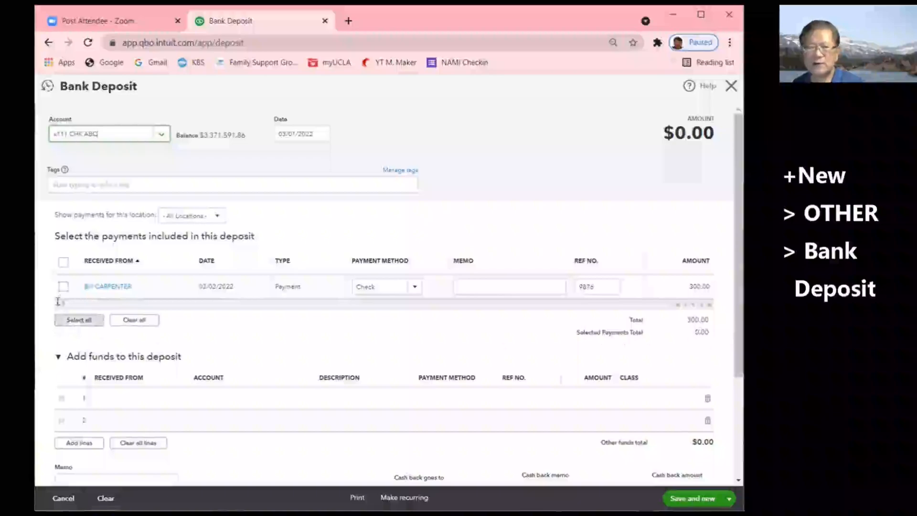
- Select the $300.00 check payment 9876 so the deposit totals $300.00
left_click(63, 287)
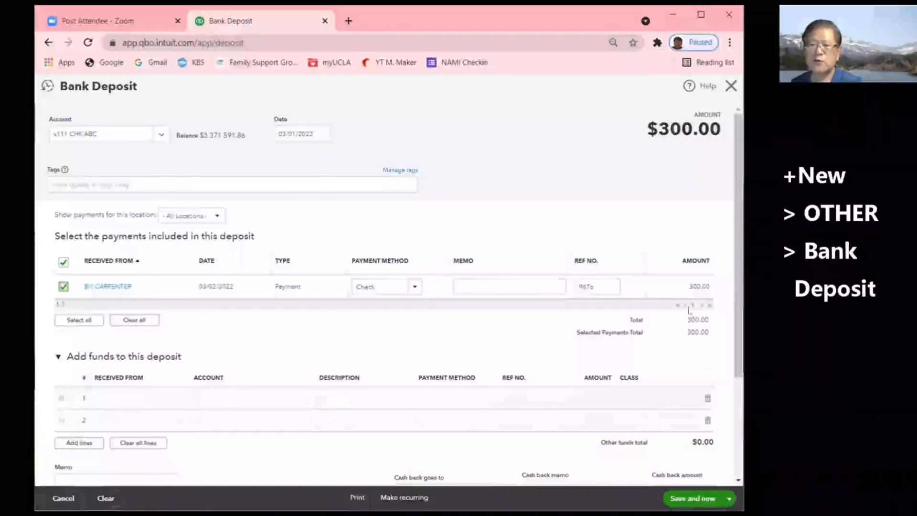
left_click_drag(738, 354, 734, 395)
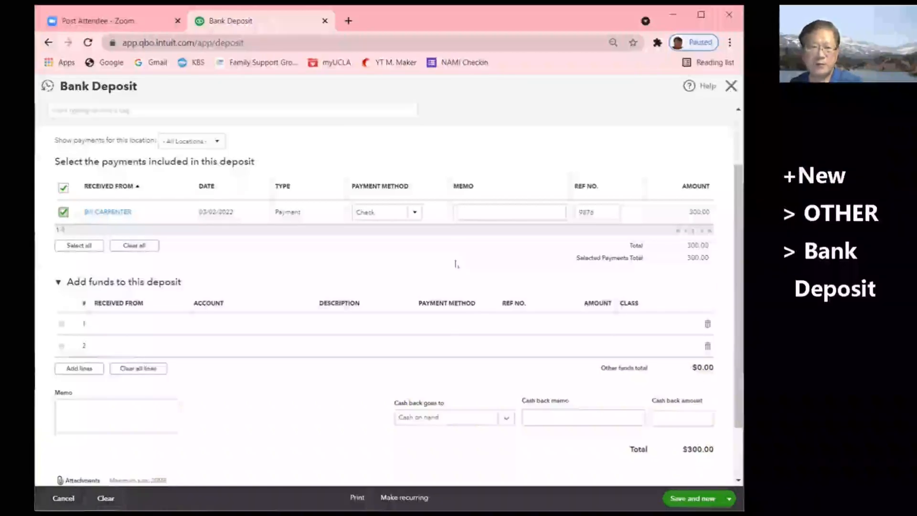
scroll(456, 264, "up", 2)
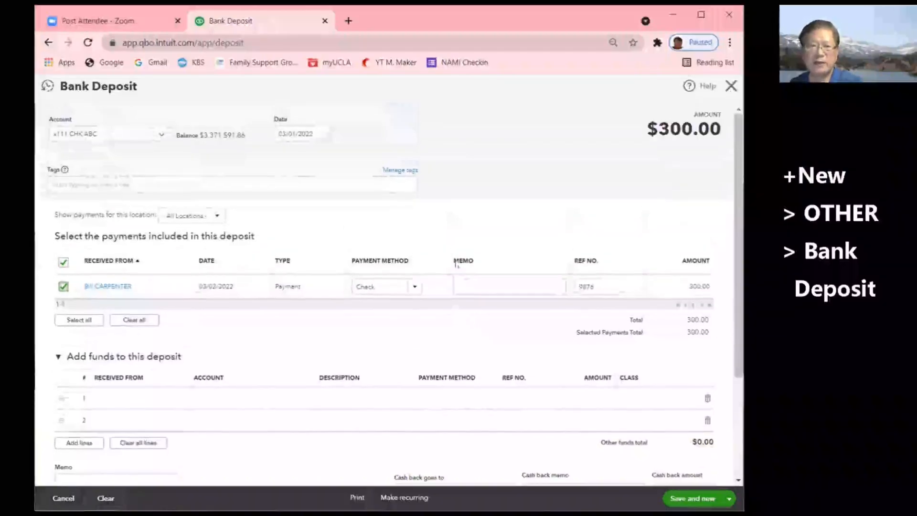
- Date the deposit 03/03/2022, after briefly trying March 4 and checking the Tags and Memo fields
left_click(321, 135)
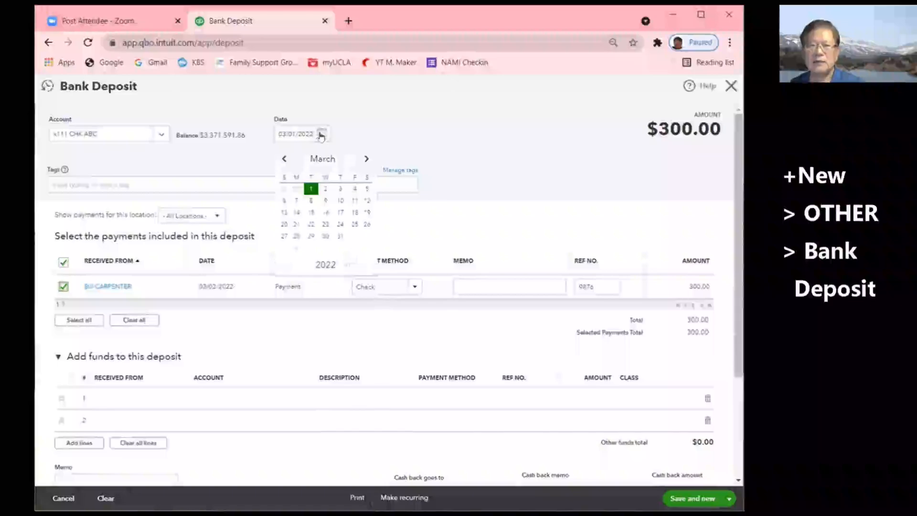
left_click(340, 188)
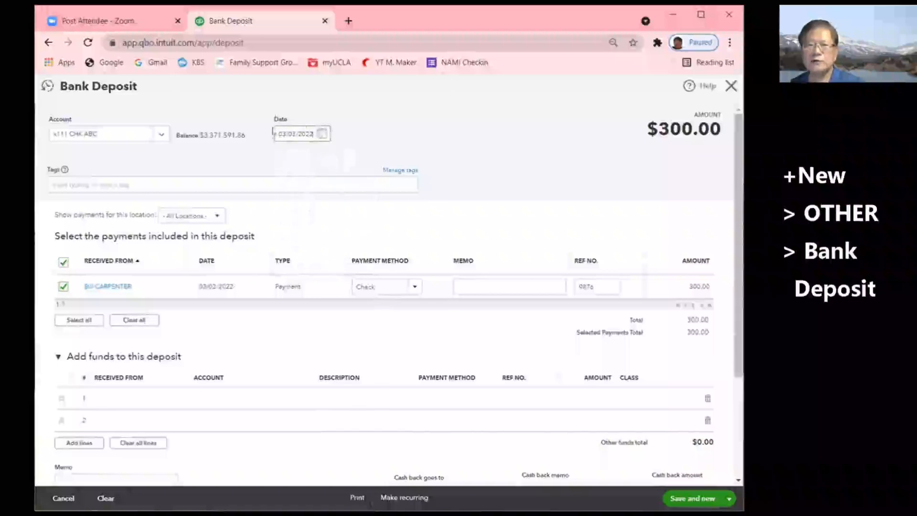
left_click(322, 135)
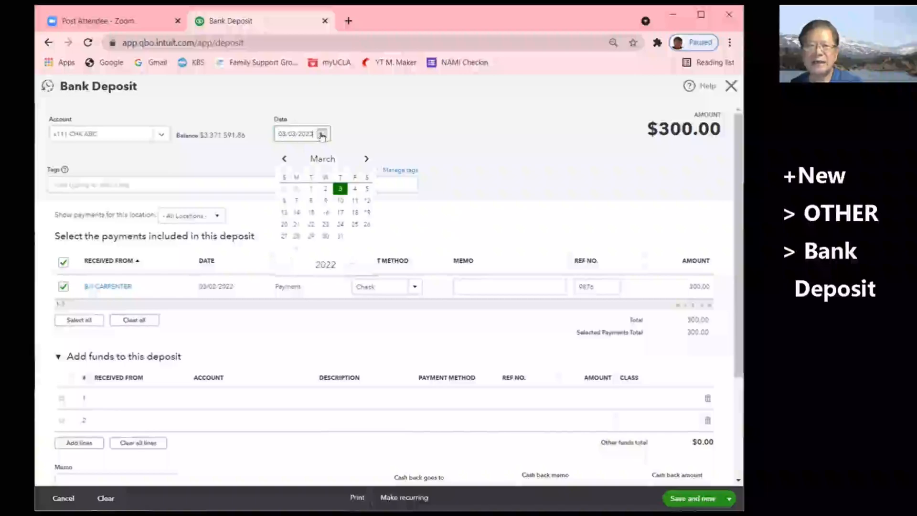
left_click(355, 188)
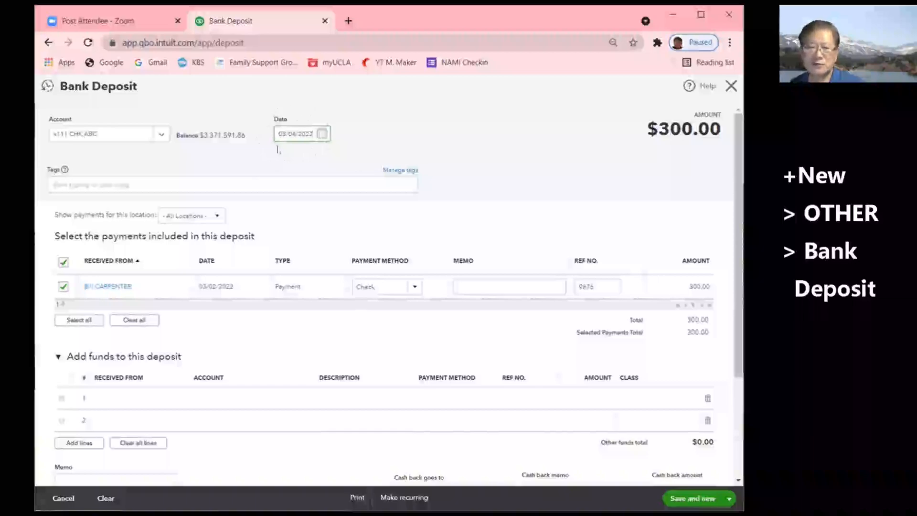
left_click(85, 183)
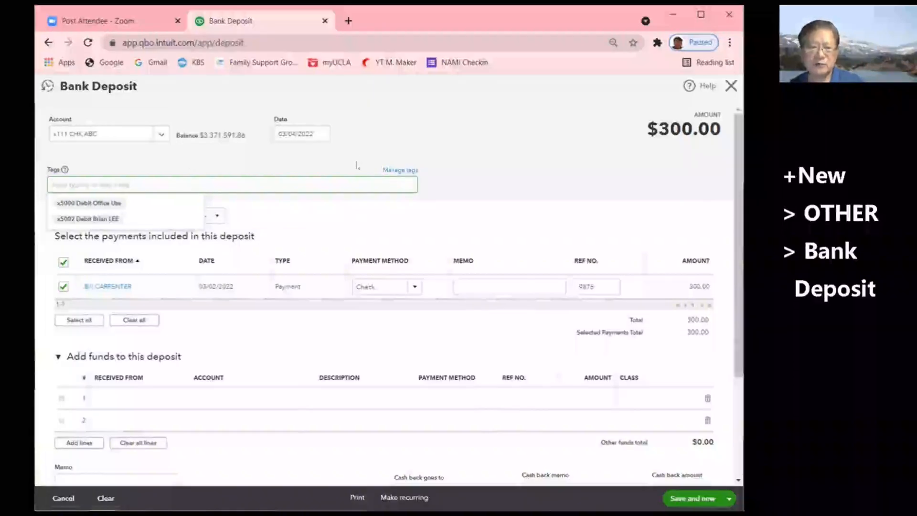
left_click(485, 289)
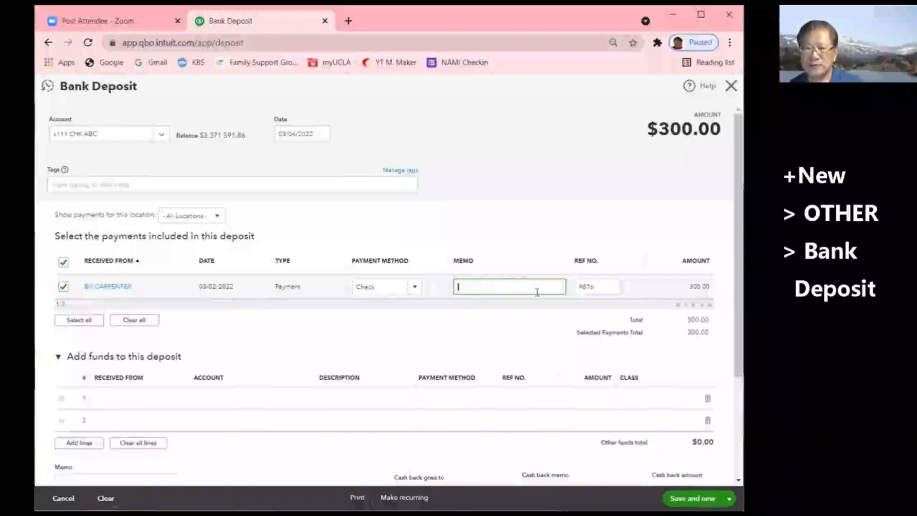
left_click(323, 134)
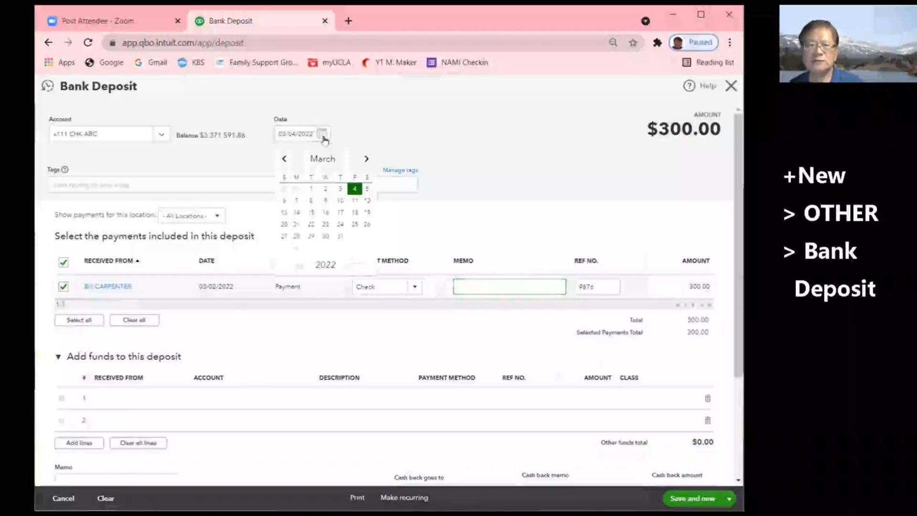
left_click(339, 188)
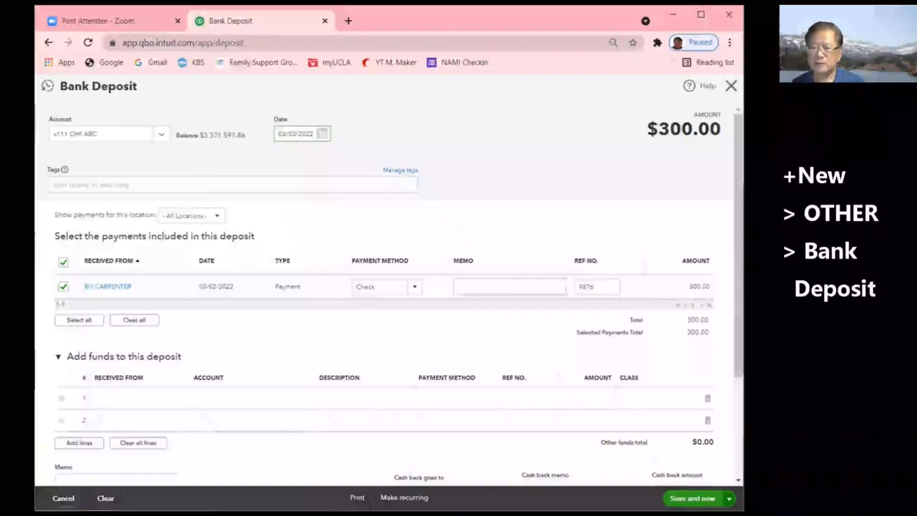
- Save and close the $300.00 bank deposit using the Save and close option
left_click(728, 498)
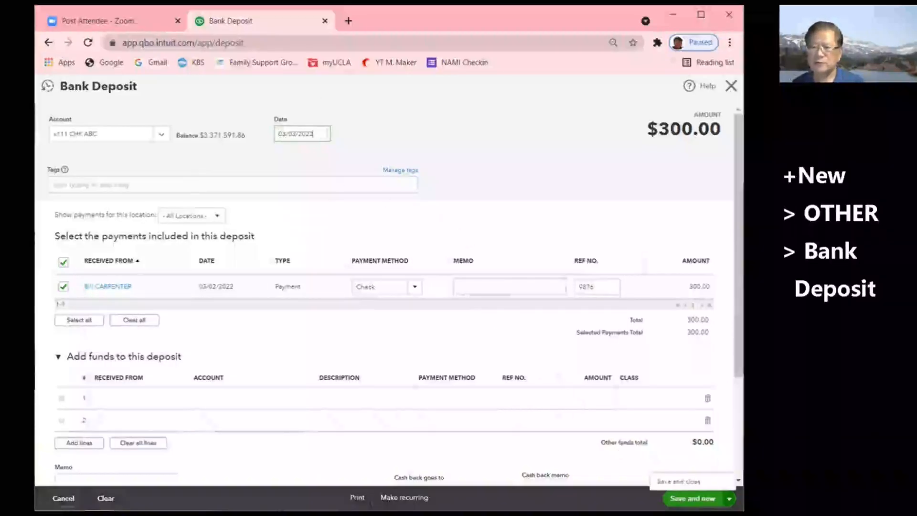
left_click(682, 481)
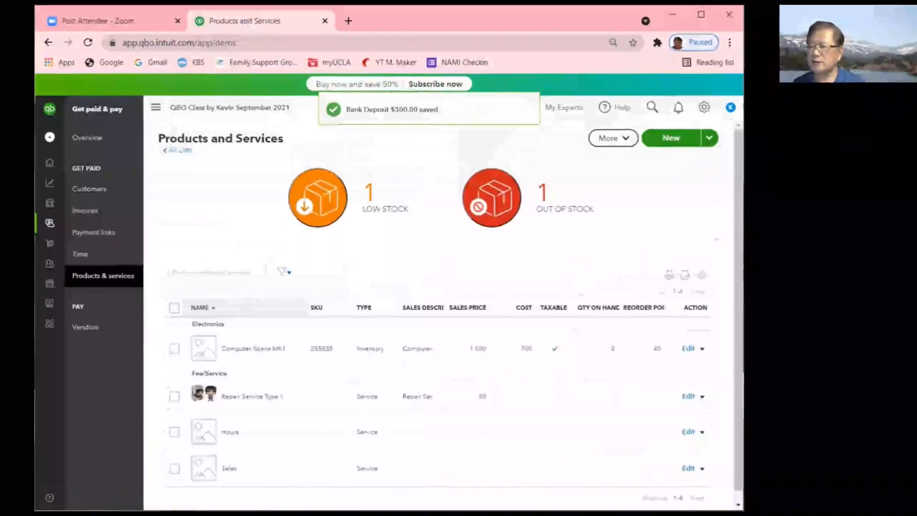
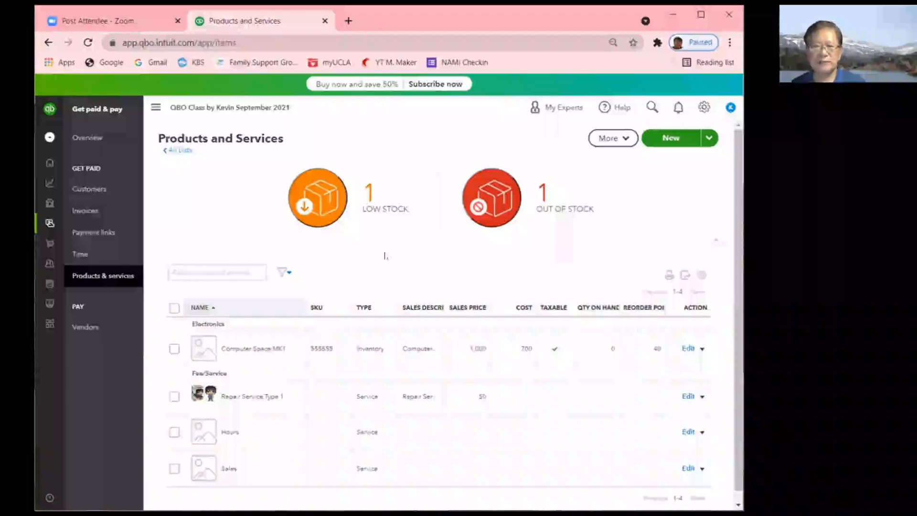
- Choose Invoice from the + New menu to open blank Invoice #1002 dated 03/03/2022
mouse_move(49, 163)
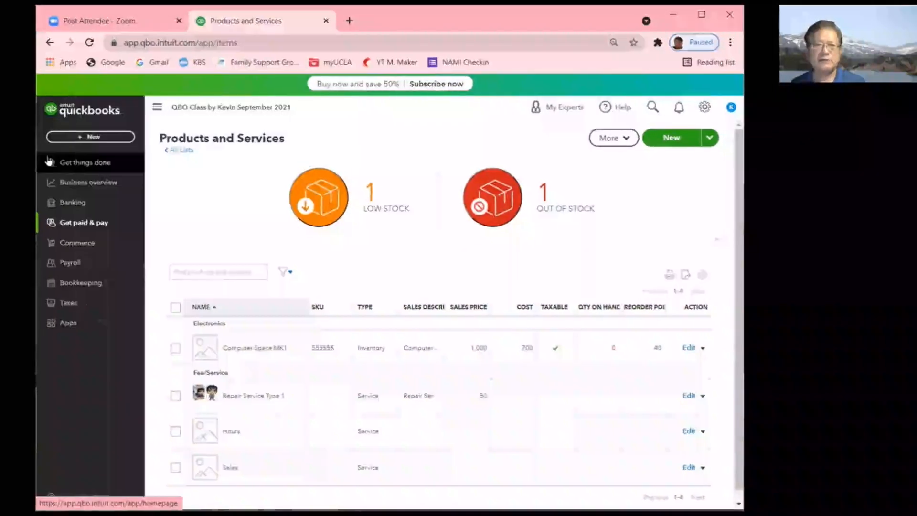
left_click(88, 138)
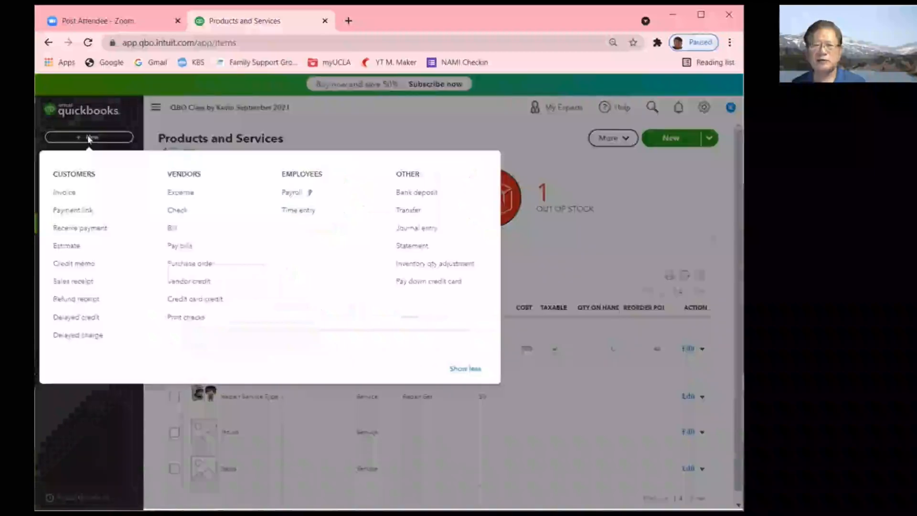
left_click(65, 193)
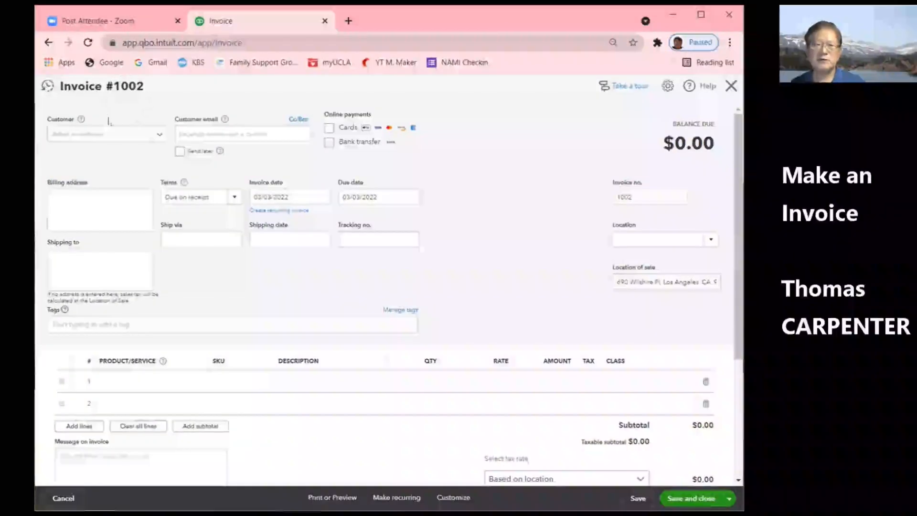
- Add a new customer with their full name and save it onto Invoice #1002
left_click(157, 137)
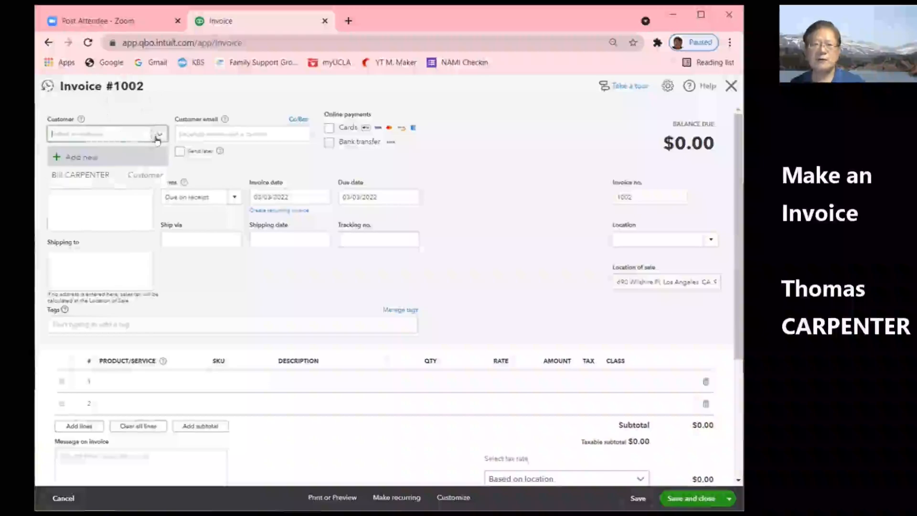
left_click(85, 159)
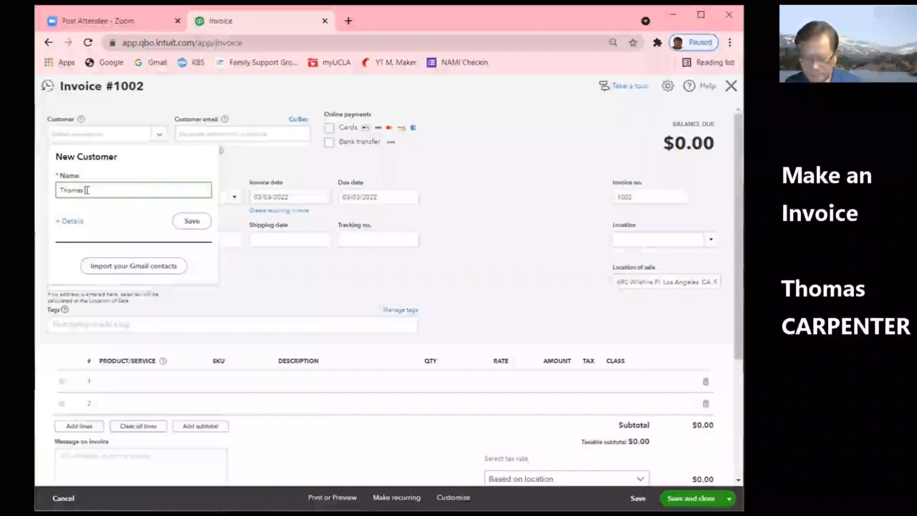
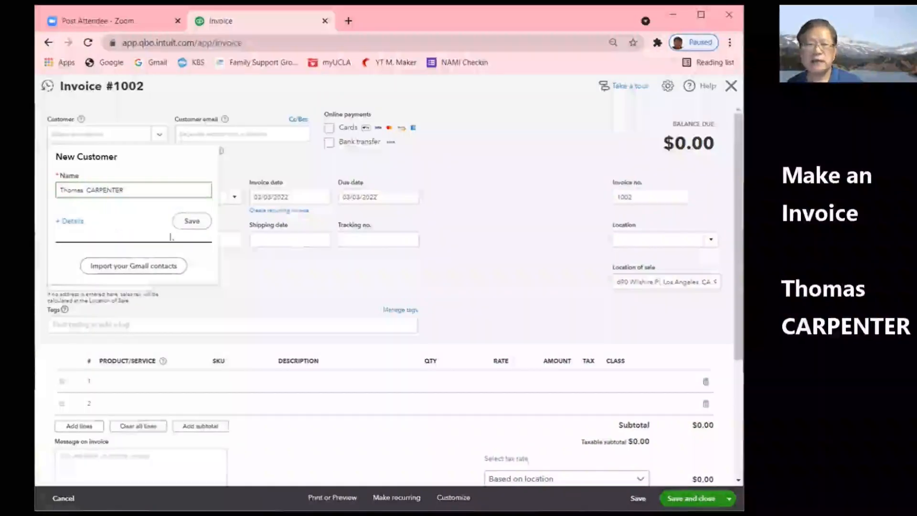
left_click(192, 222)
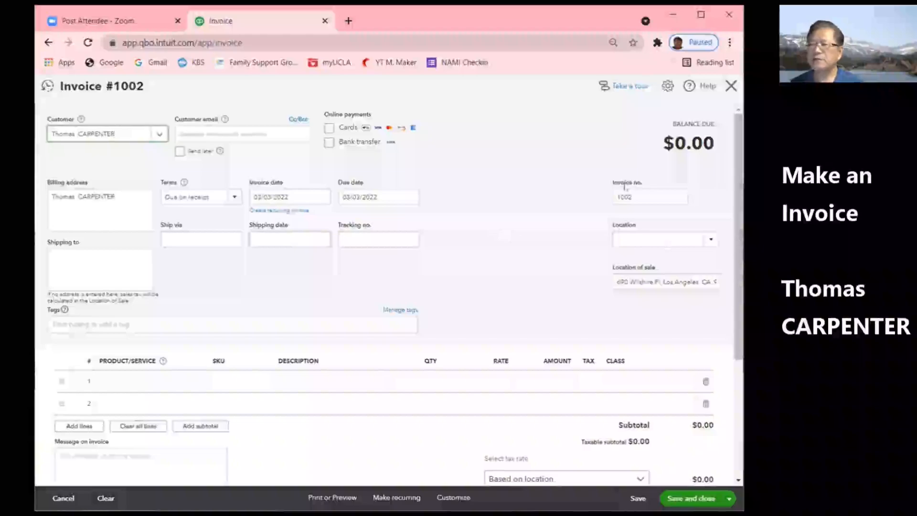
- Date the invoice March 4, 2022 and put Repair Service Type 1 on line 1
left_click(322, 200)
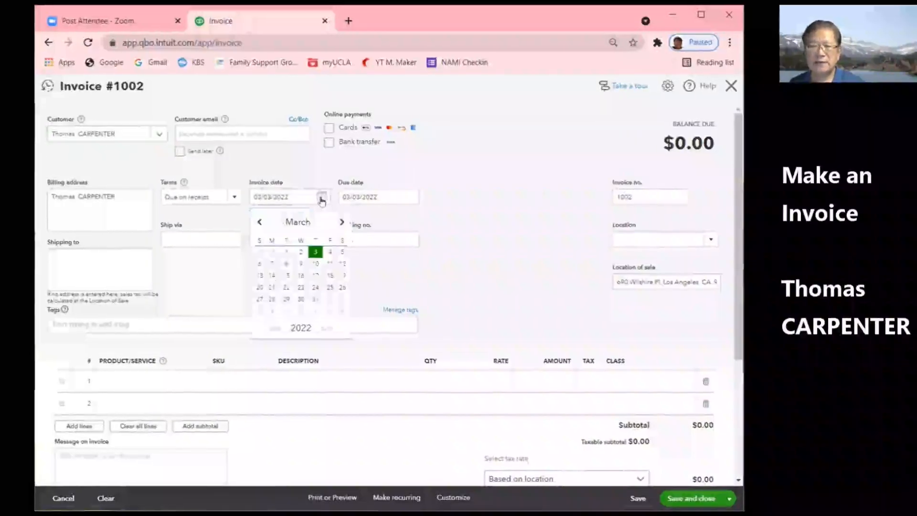
left_click(330, 258)
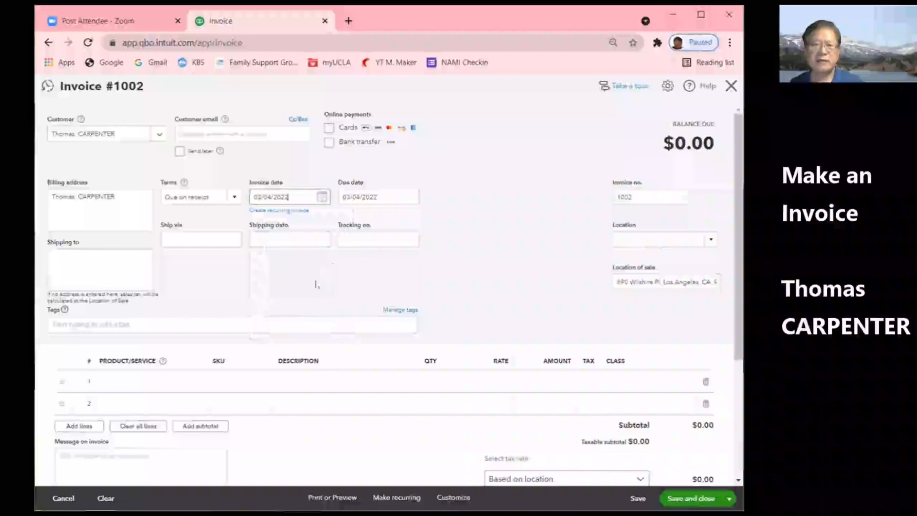
scroll(312, 282, "down", 3)
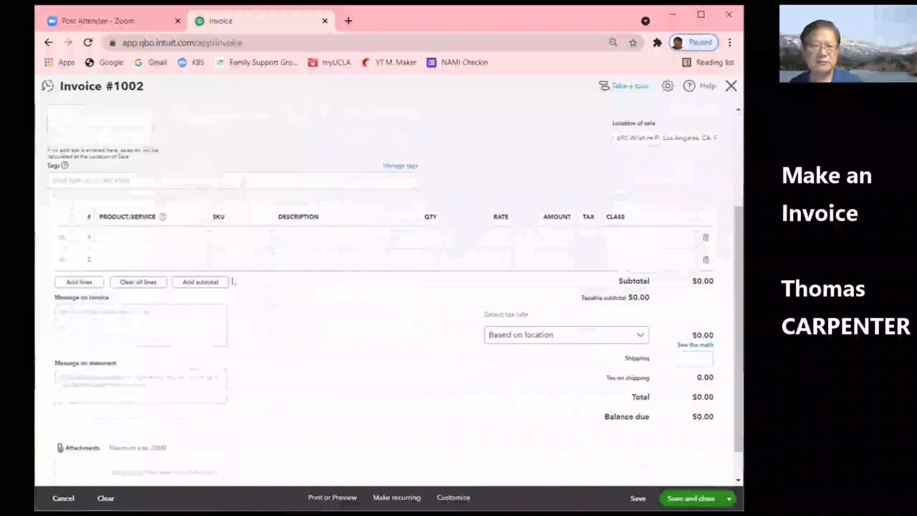
left_click(178, 238)
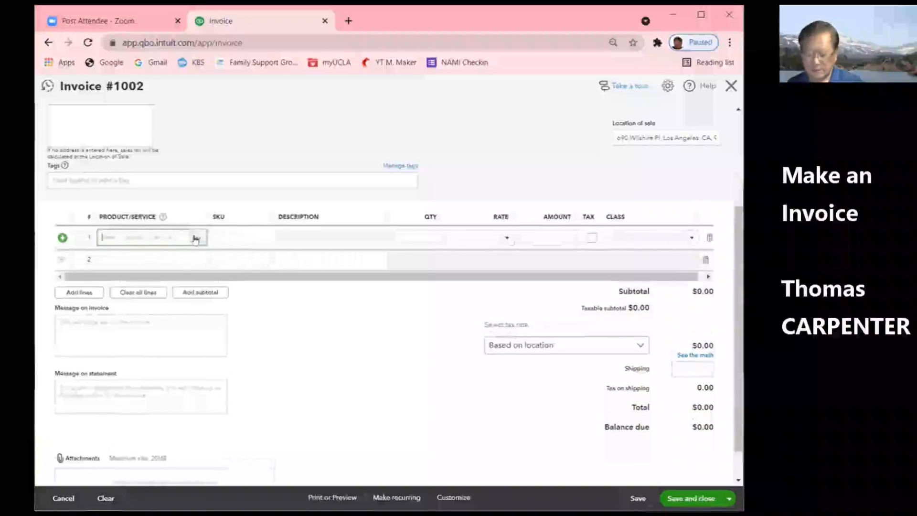
left_click(195, 239)
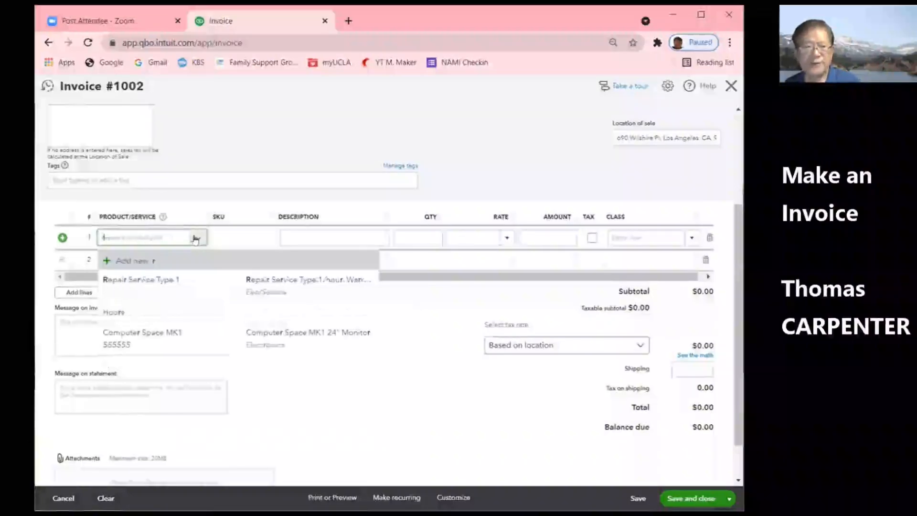
left_click(153, 280)
- Set line 1 quantity to 9 and class LA, making a $450.00 subtotal
left_click(435, 239)
type("9")
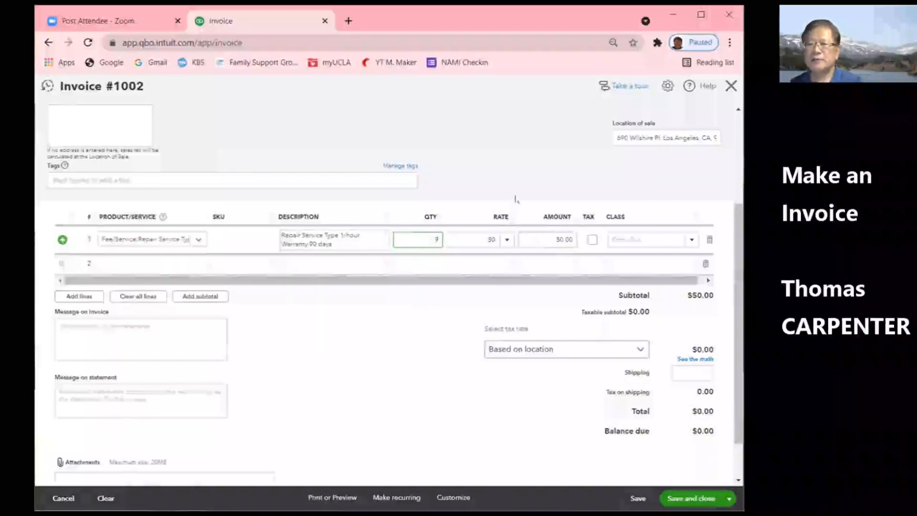
left_click(690, 243)
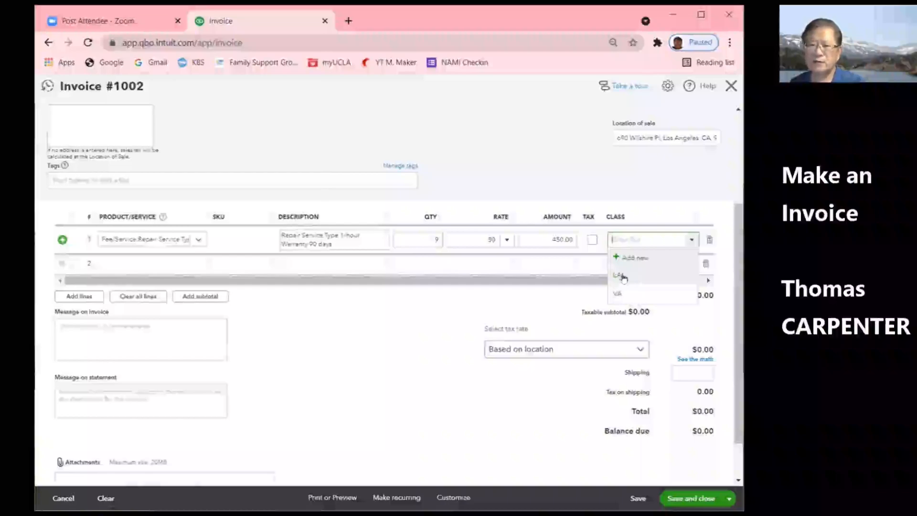
left_click(620, 275)
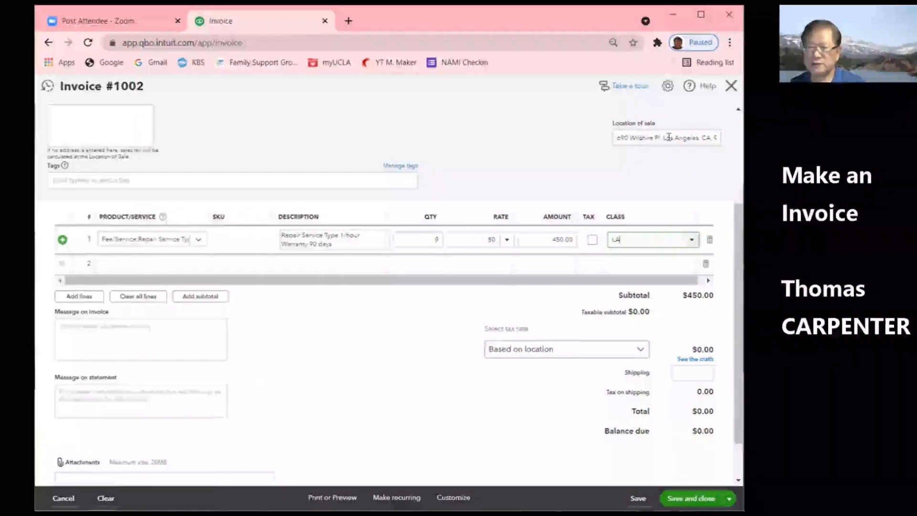
scroll(634, 170, "up", 3)
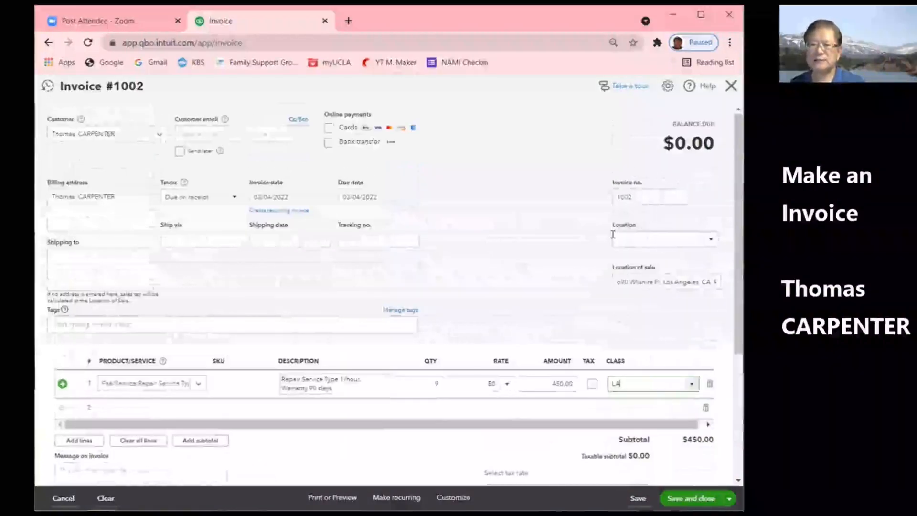
- Set the invoice location to CA, review the totals, then save and close invoice 1002
left_click(710, 240)
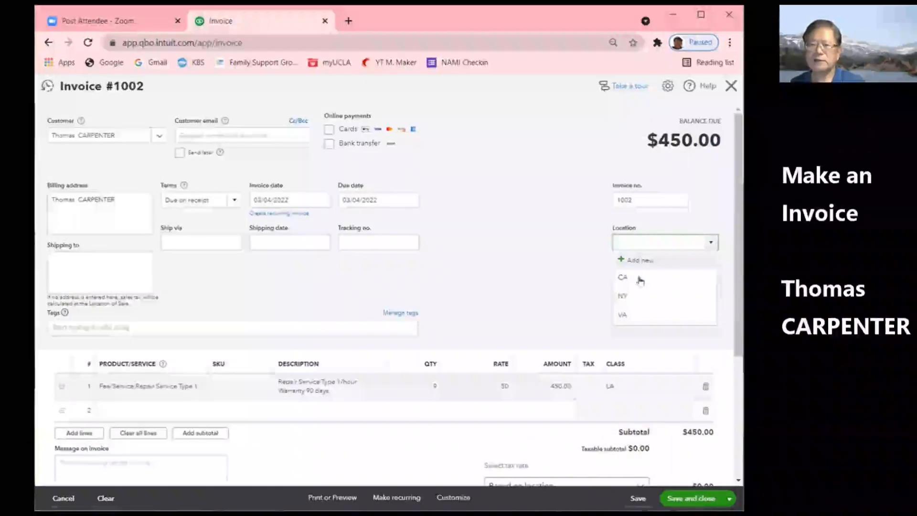
left_click(623, 278)
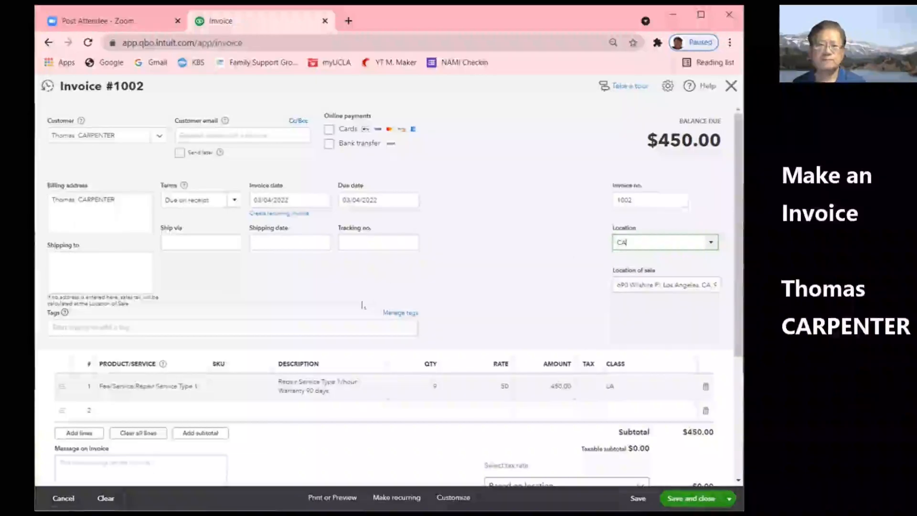
scroll(335, 294, "down", 4)
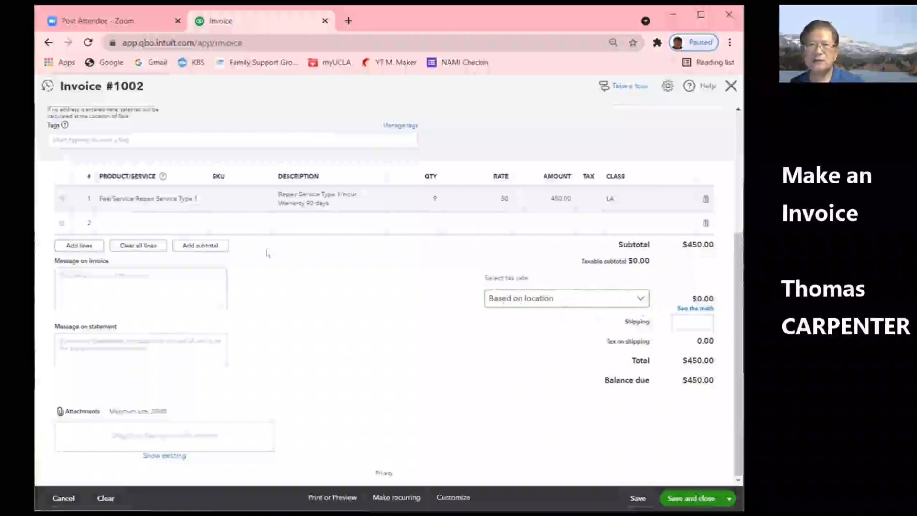
scroll(218, 174, "up", 3)
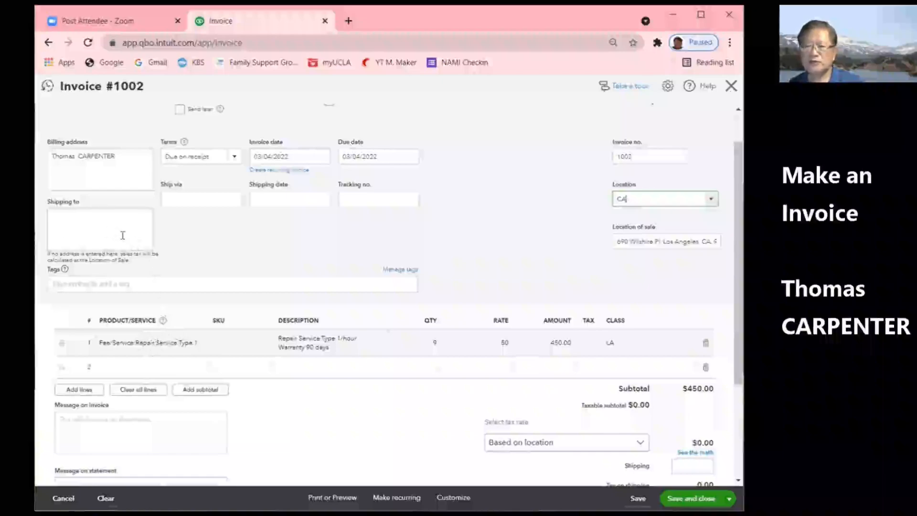
scroll(541, 420, "down", 3)
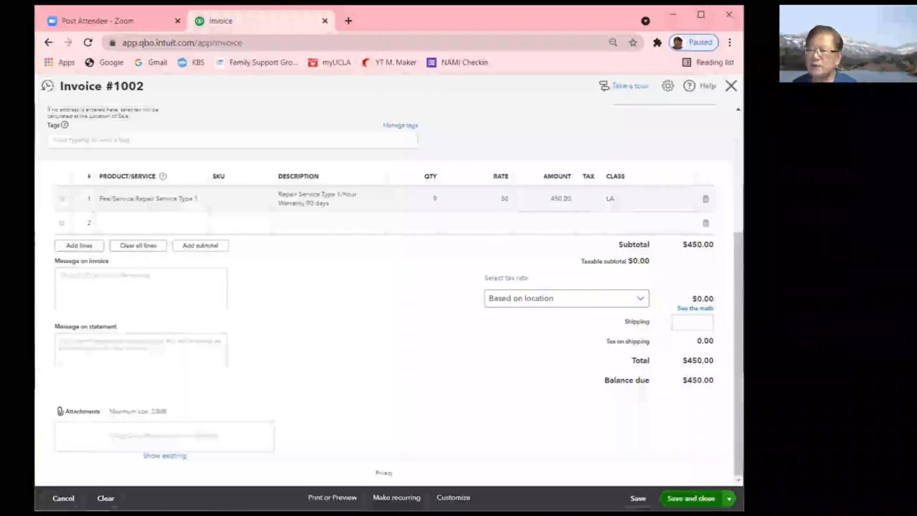
left_click(691, 498)
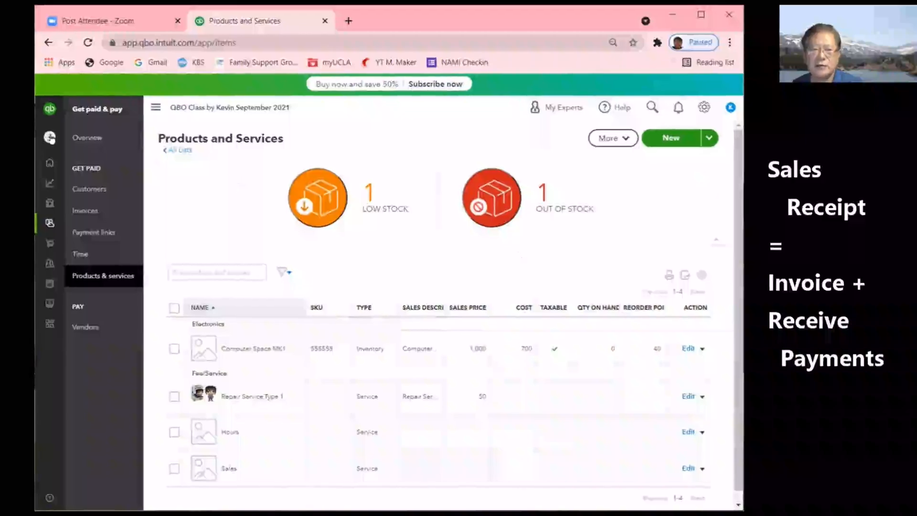
- Choose Sales receipt from the + New menu to open blank Sales Receipt #1003
left_click(50, 138)
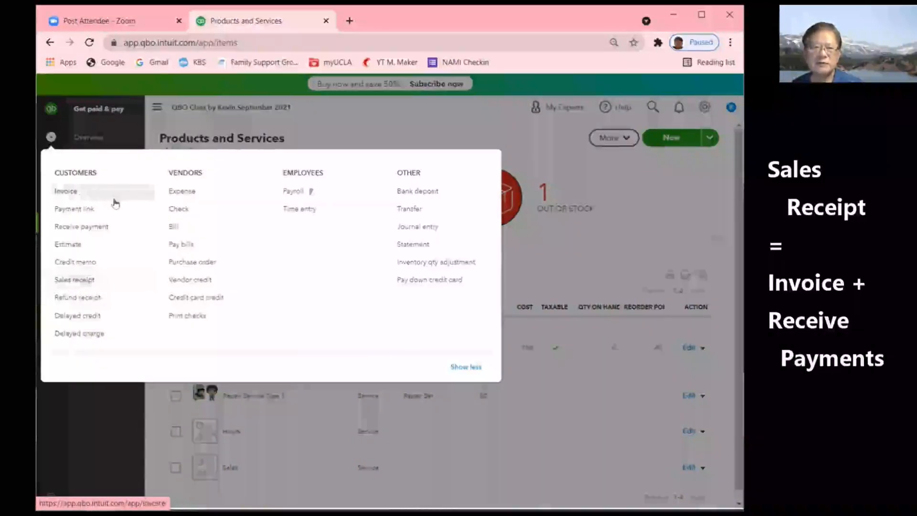
left_click(81, 286)
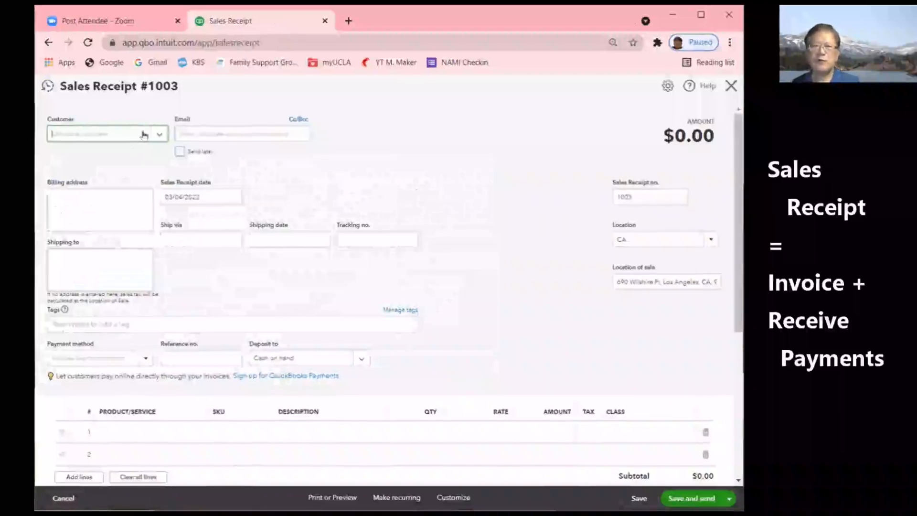
- Create the customer 'Walk-in Customer' and set it on Sales Receipt #1003
left_click(161, 135)
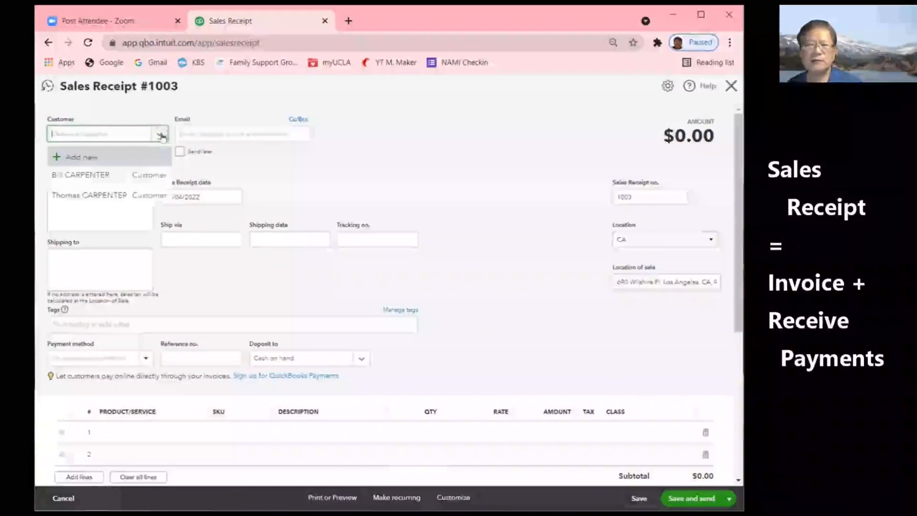
left_click(93, 163)
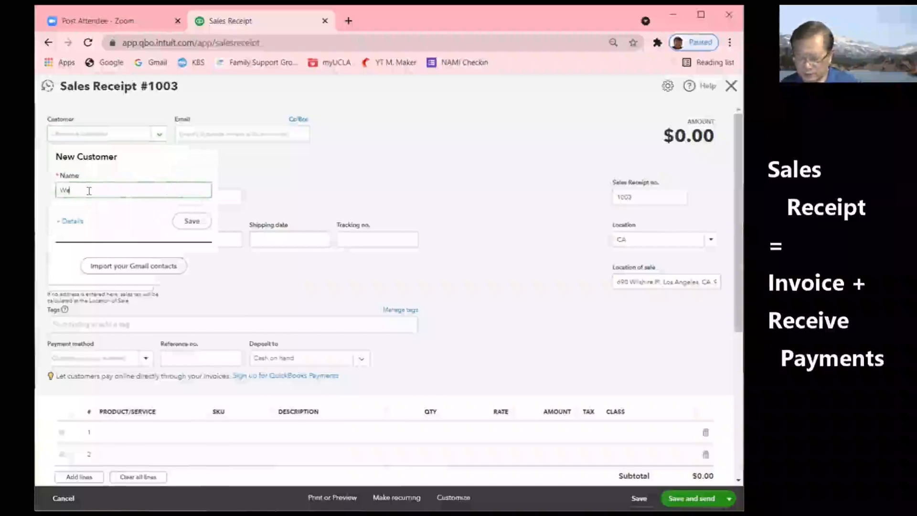
type("Walk-in Customer")
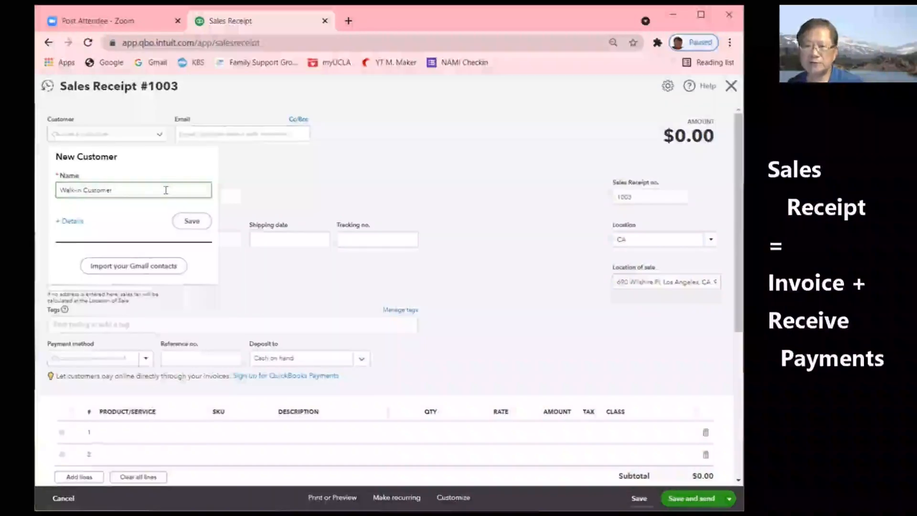
left_click(192, 222)
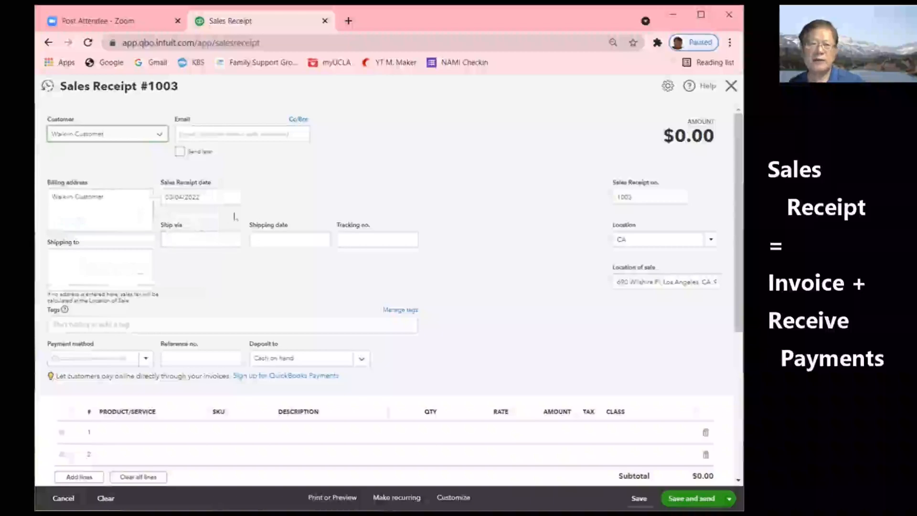
left_click(234, 197)
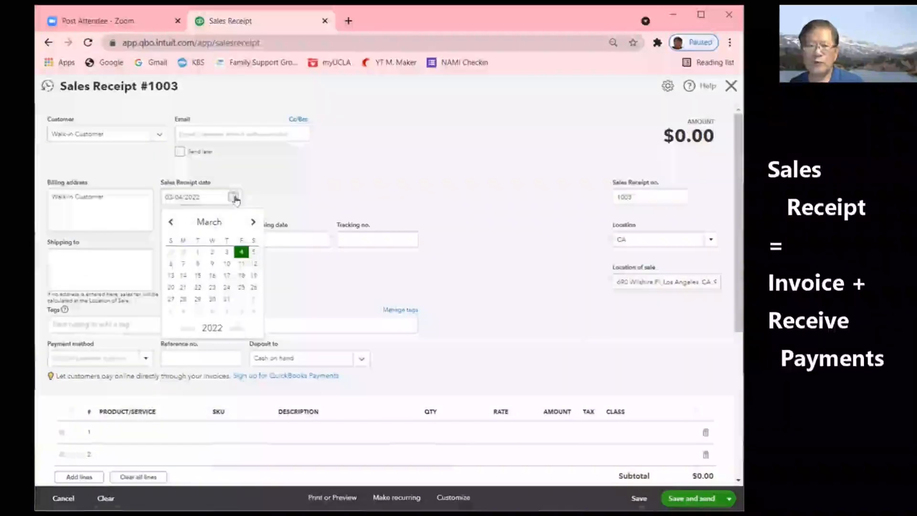
- Bill 2.4 of Repair Service Type 1 at 50 under class VA, totalling $120.00
left_click(254, 253)
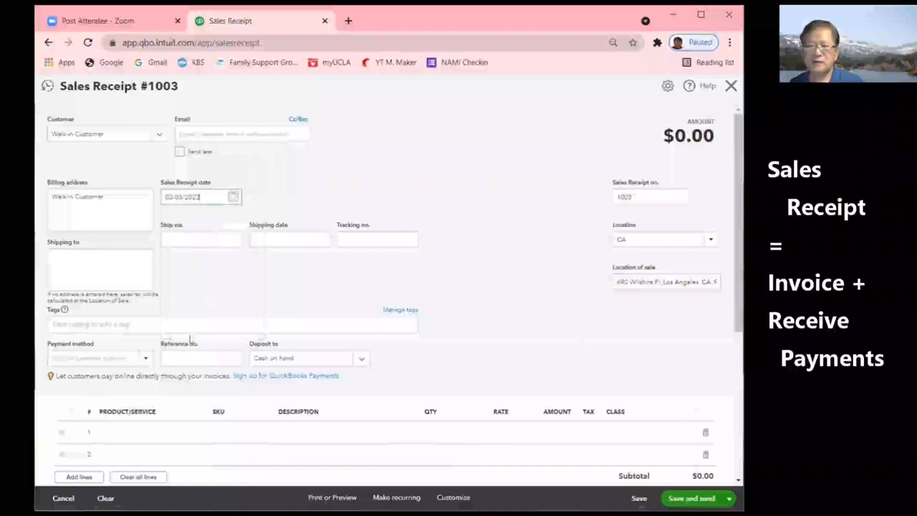
left_click(186, 436)
type("re")
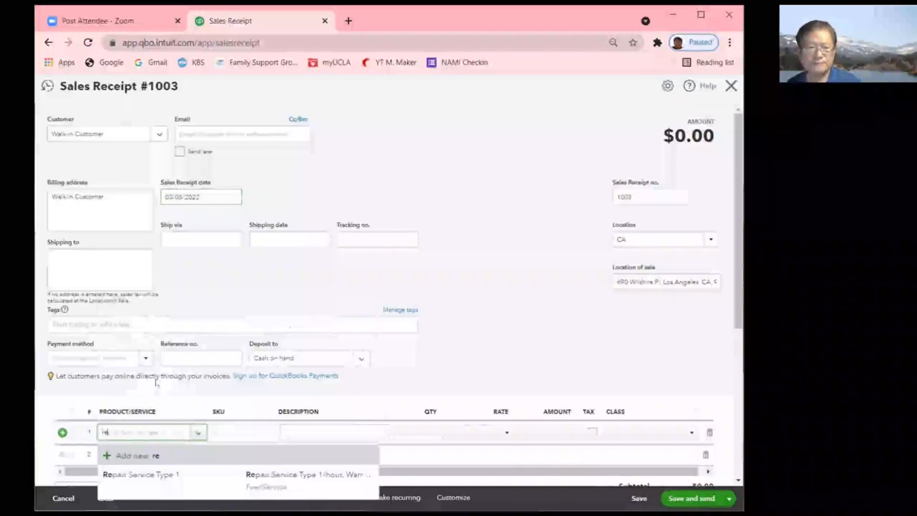
left_click(148, 483)
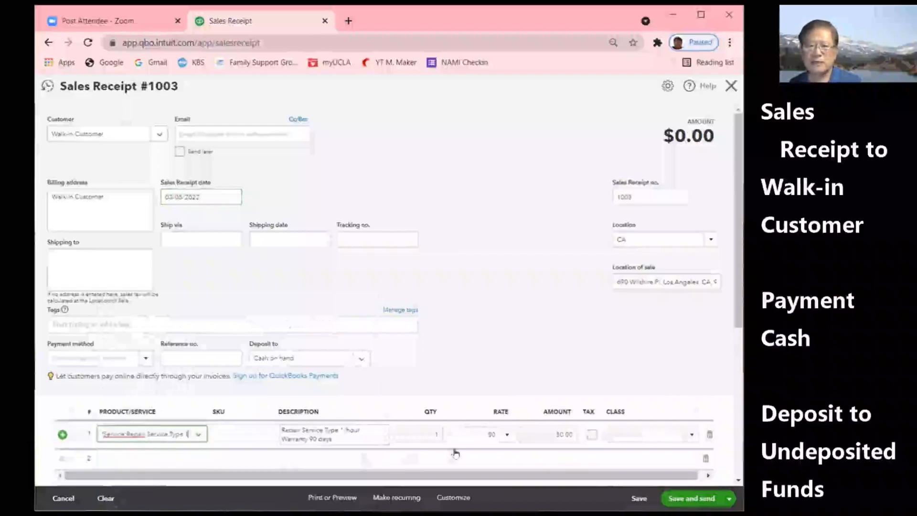
left_click(414, 435)
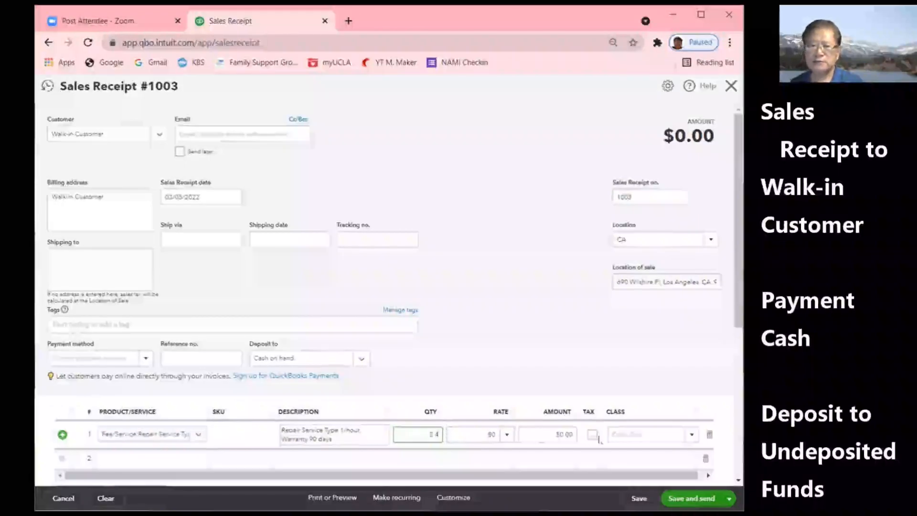
left_click(692, 435)
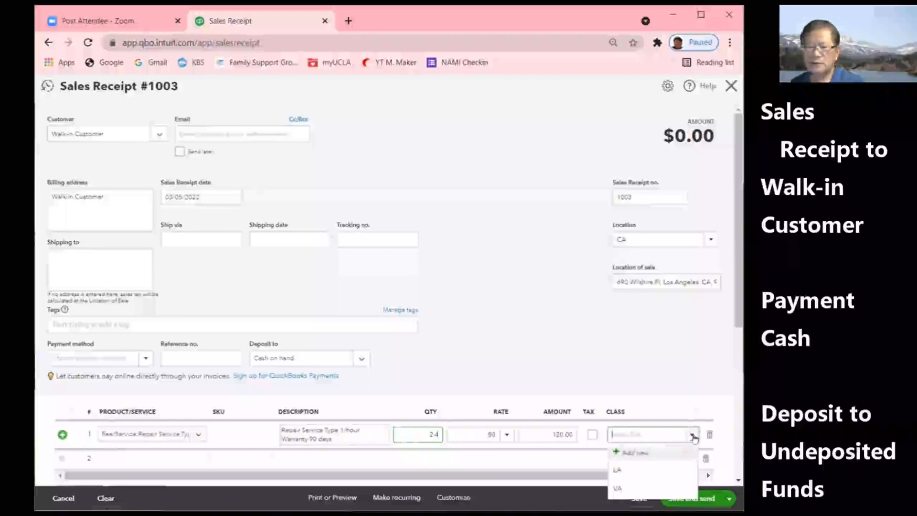
left_click(618, 489)
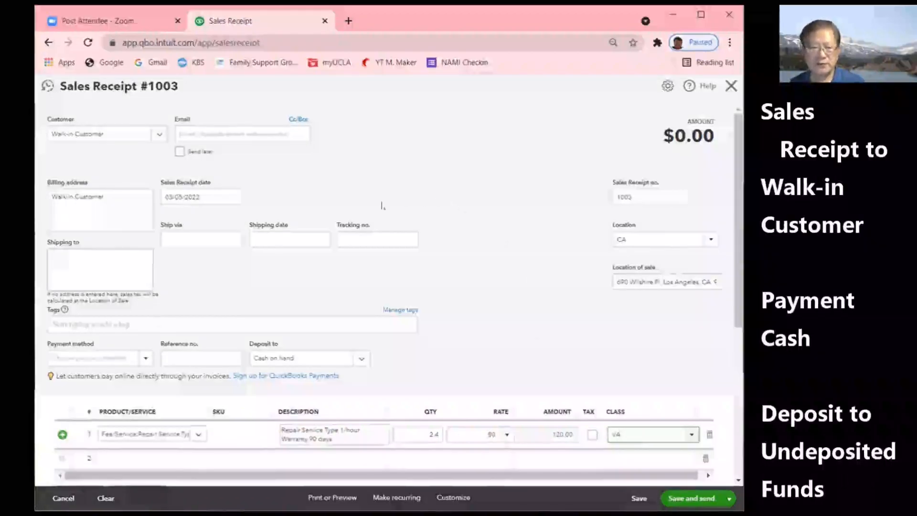
mouse_move(739, 192)
left_mouse_down()
mouse_move(739, 356)
mouse_move(739, 186)
left_mouse_up()
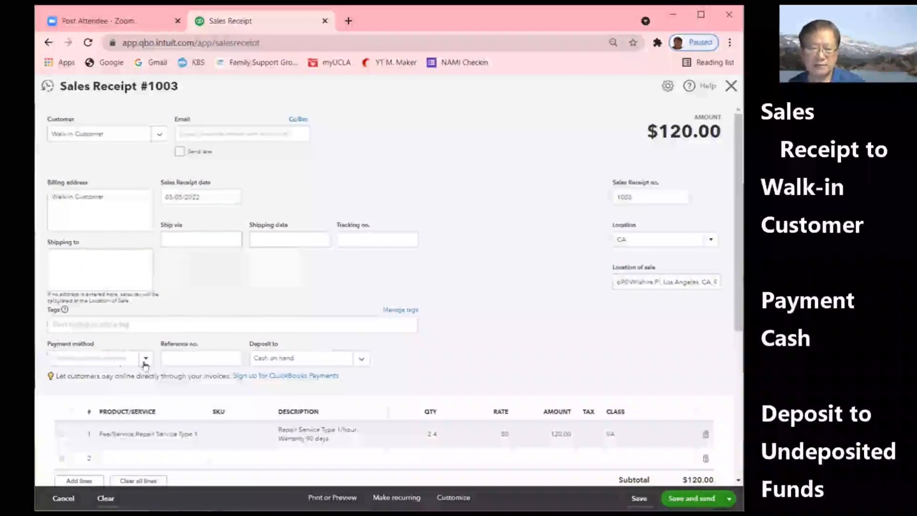
- Set payment method Cash and deposit to Undeposited Funds, then save and close the receipt
left_click(144, 362)
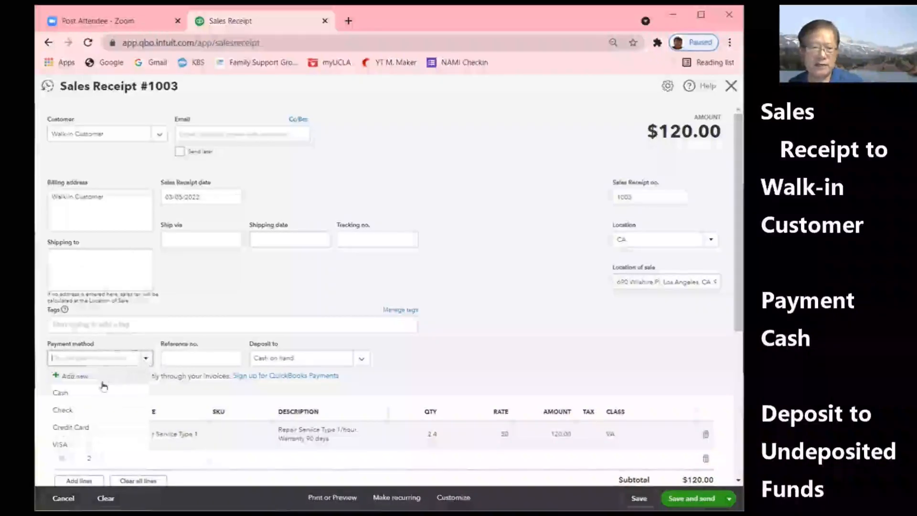
left_click(60, 393)
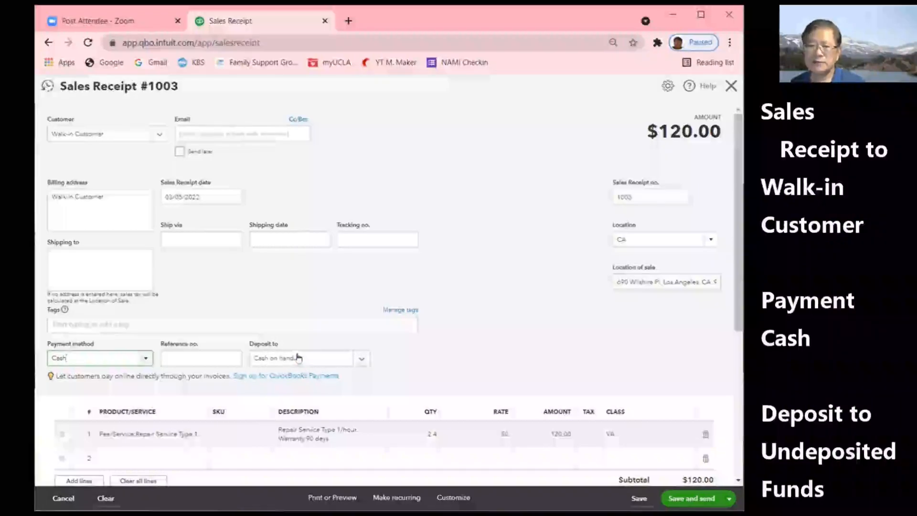
left_click(362, 362)
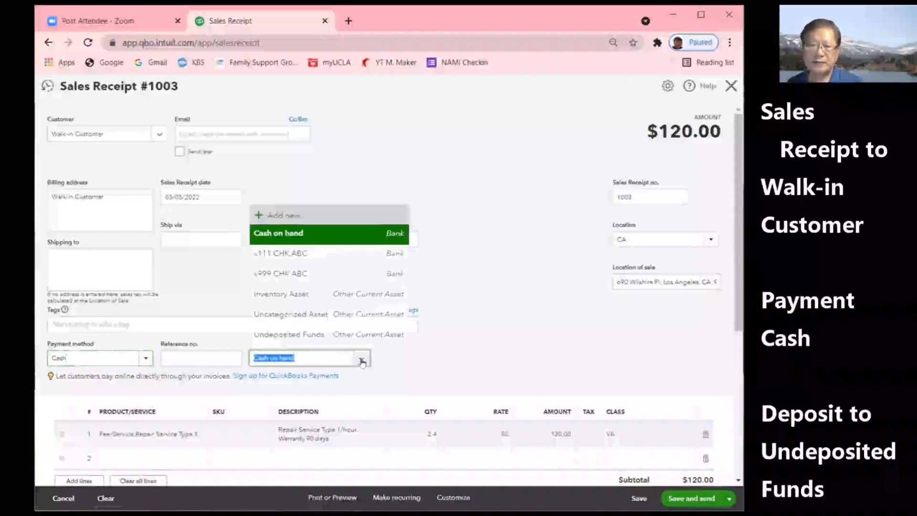
left_click(271, 337)
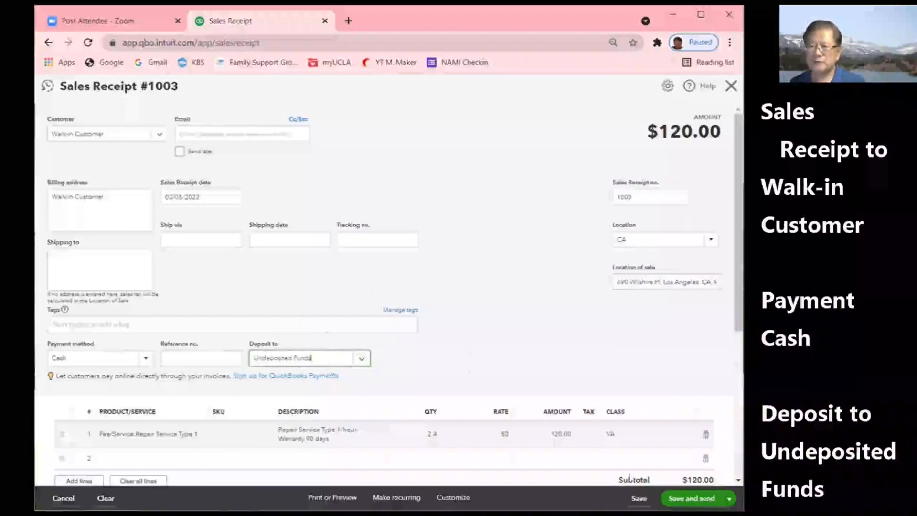
left_click(729, 498)
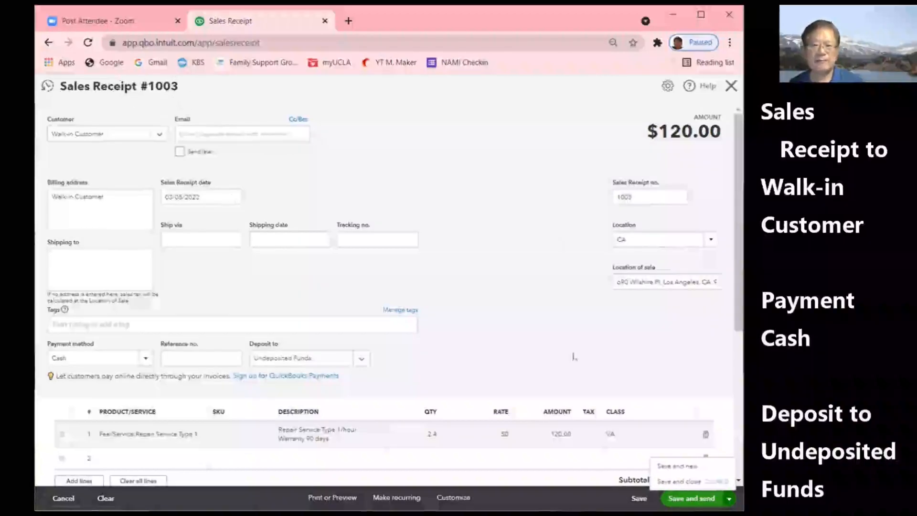
left_click(680, 482)
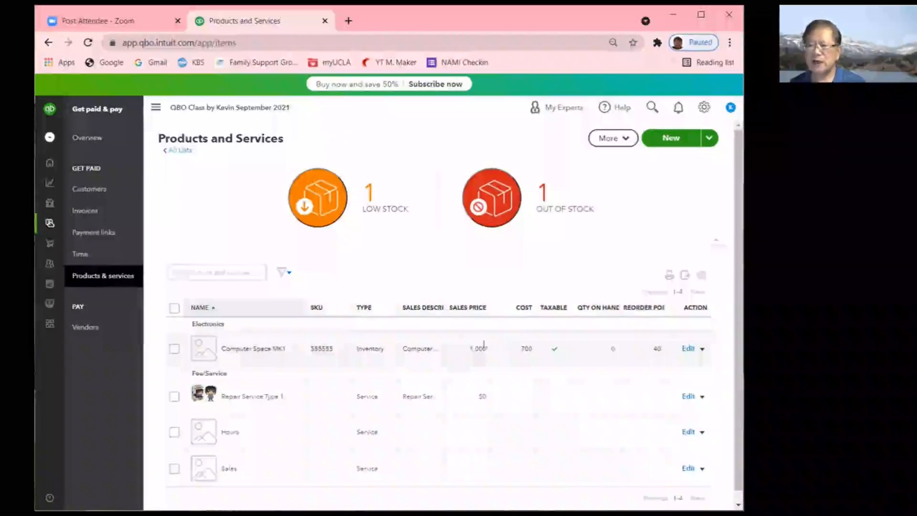
- Start Invoice #1004 and try adding customer 'LA Management', which is rejected as already used
left_click(49, 137)
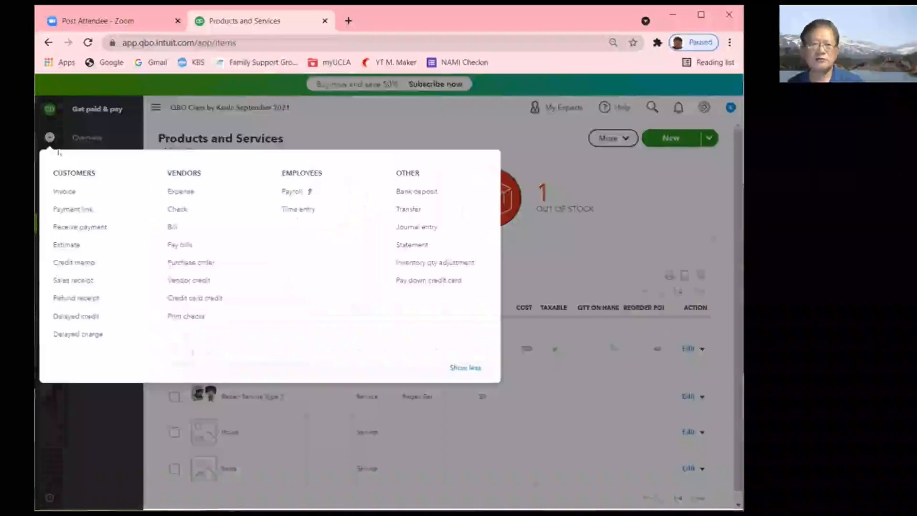
left_click(83, 199)
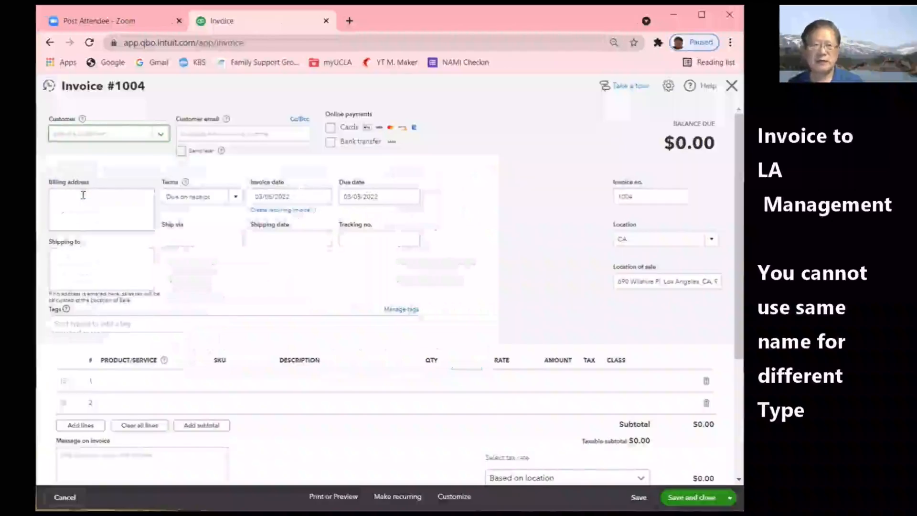
left_click(158, 135)
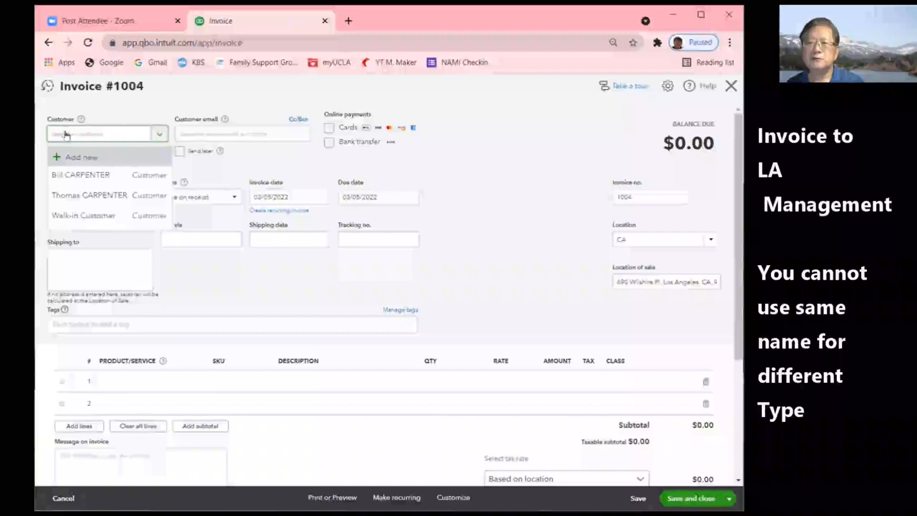
left_click(73, 156)
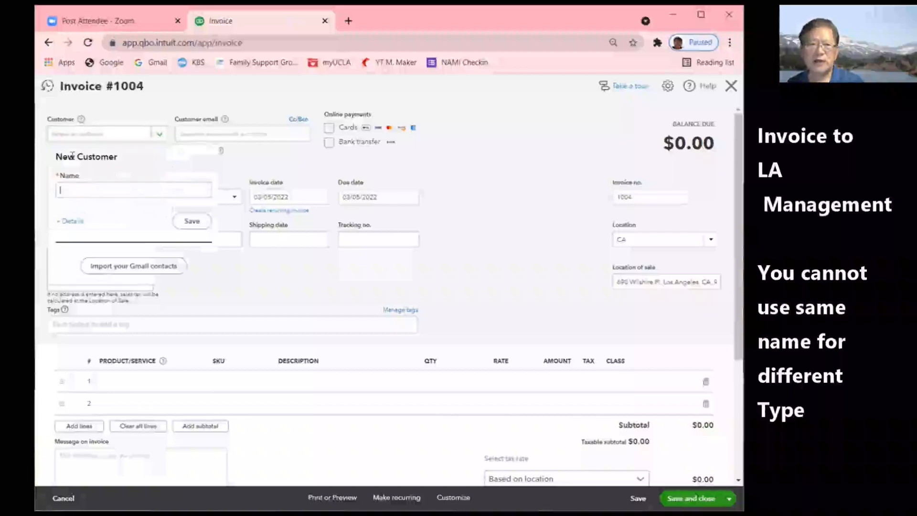
type("LA")
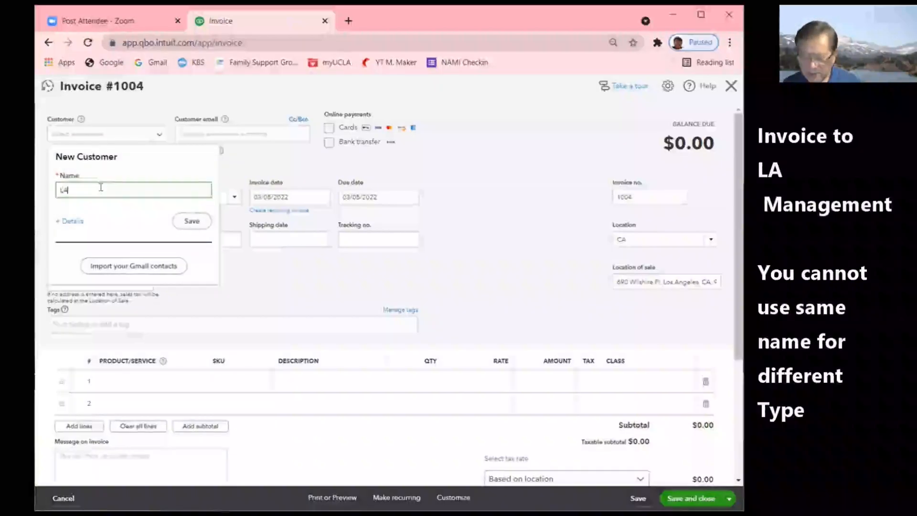
type(" Management")
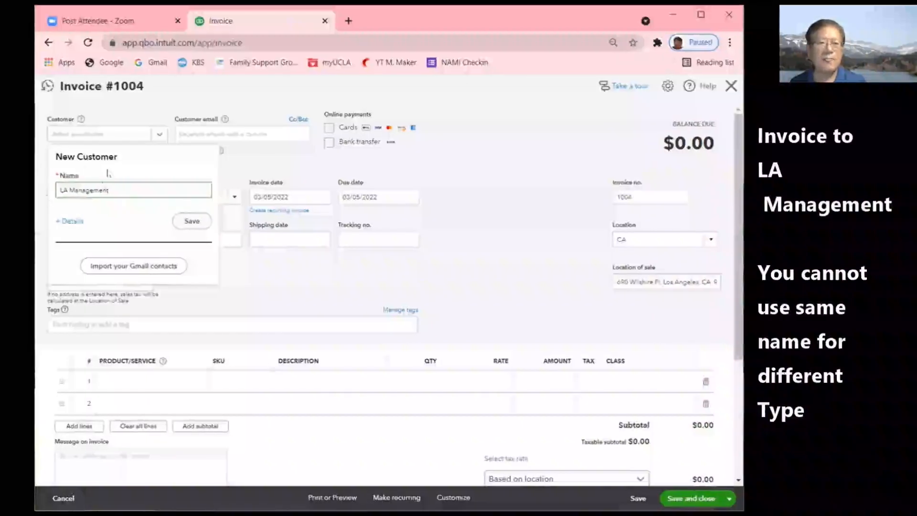
left_click(192, 222)
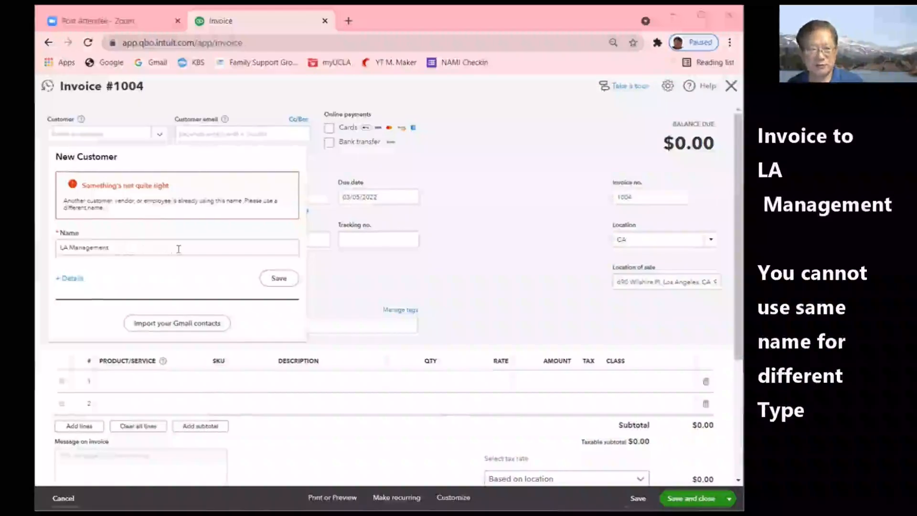
- Return to the name field and save again, setting LA Management as Invoice #1004's customer
left_click(124, 248)
left_click(124, 248)
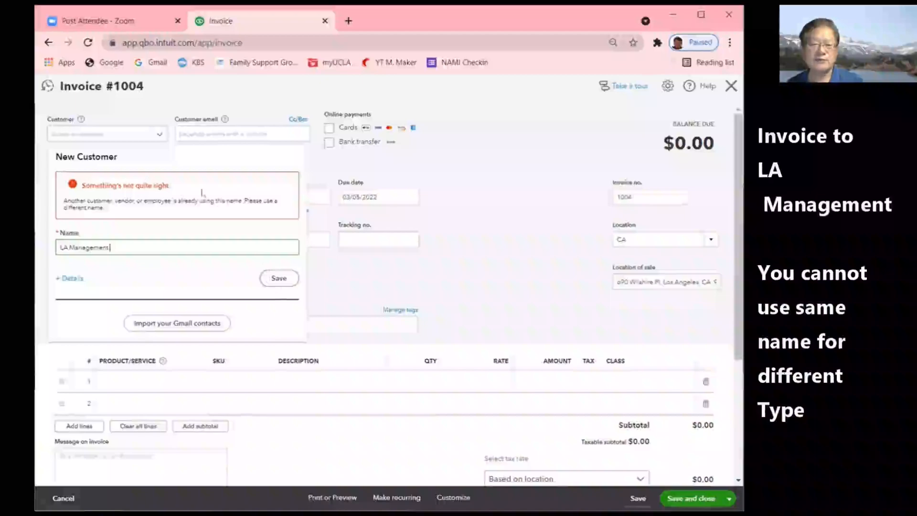
left_click(280, 278)
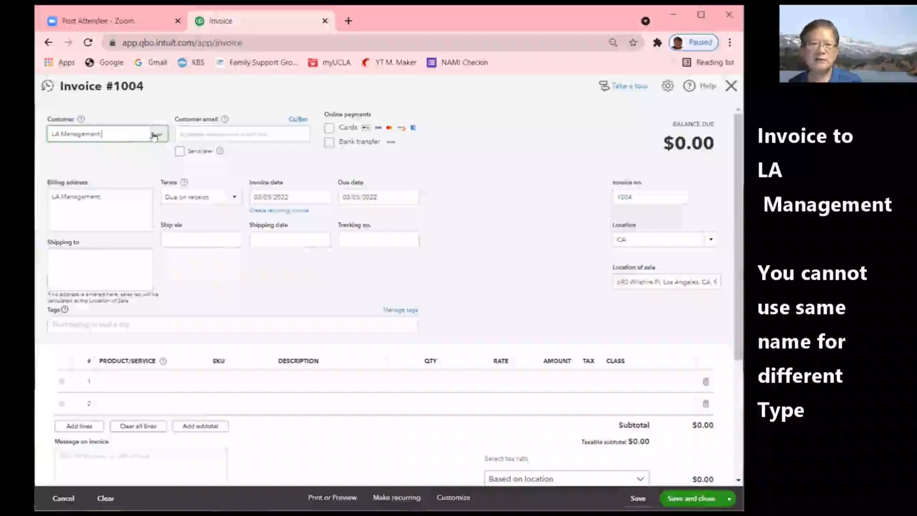
- Complete the shipping address on invoice 1004
left_click(95, 278)
type("CA 9000")
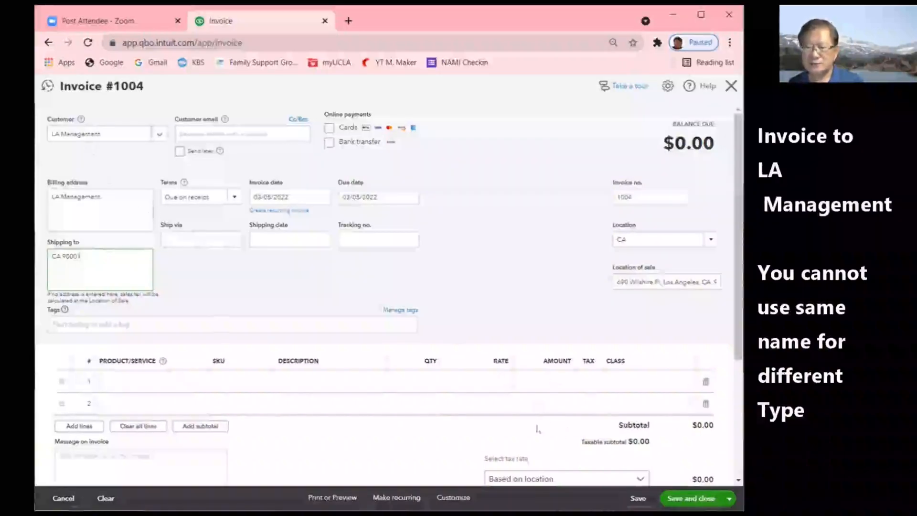
scroll(536, 429, "down", 3)
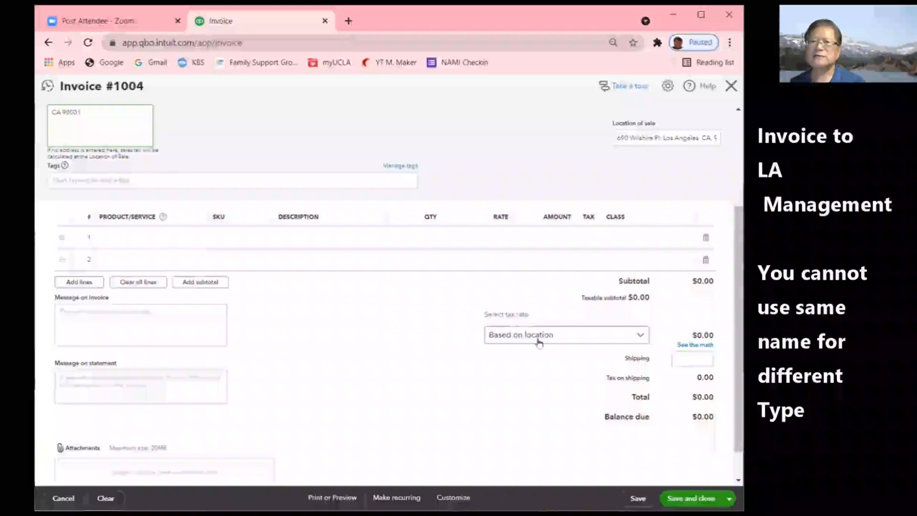
left_click(133, 240)
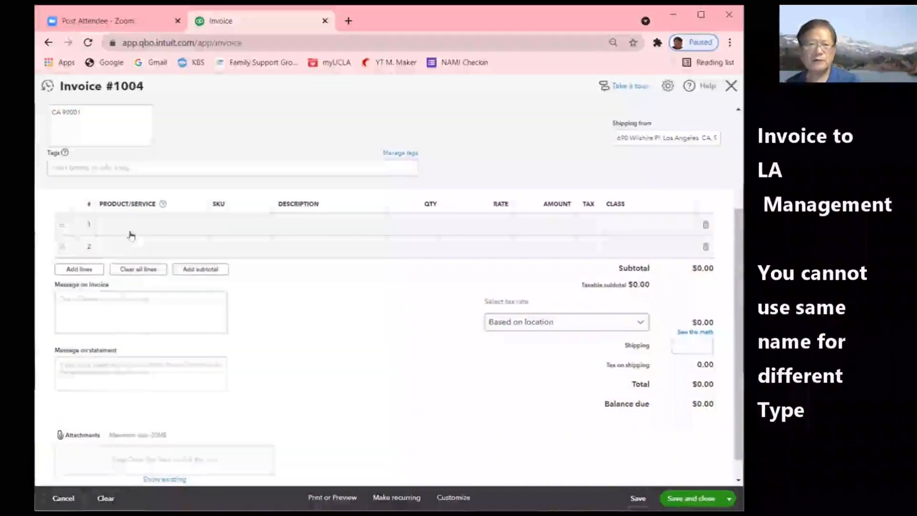
- Add Repair Service Type 1 with class LA on line 1 and save invoice 1004
left_click(122, 228)
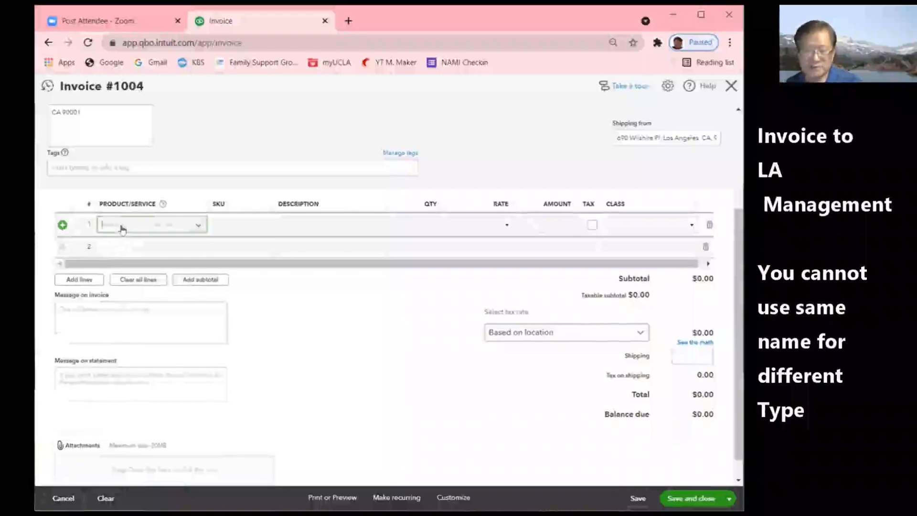
left_click(140, 266)
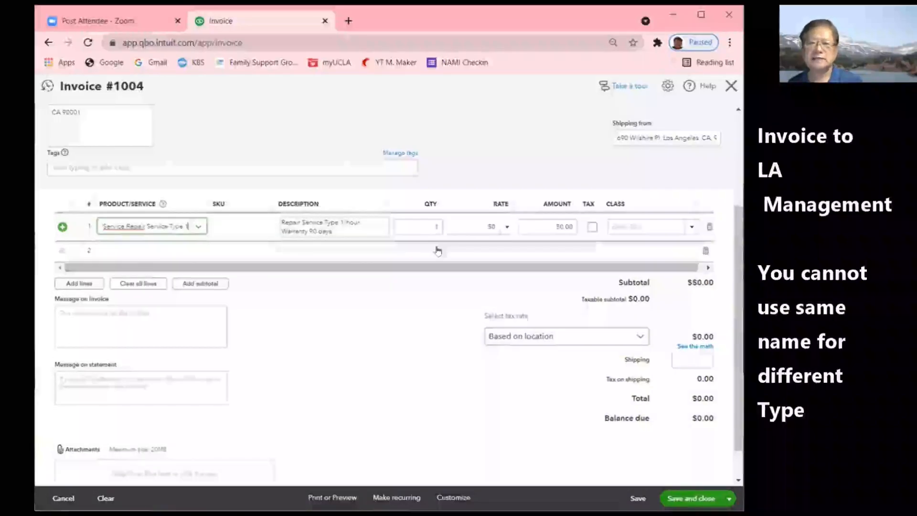
left_click(427, 226)
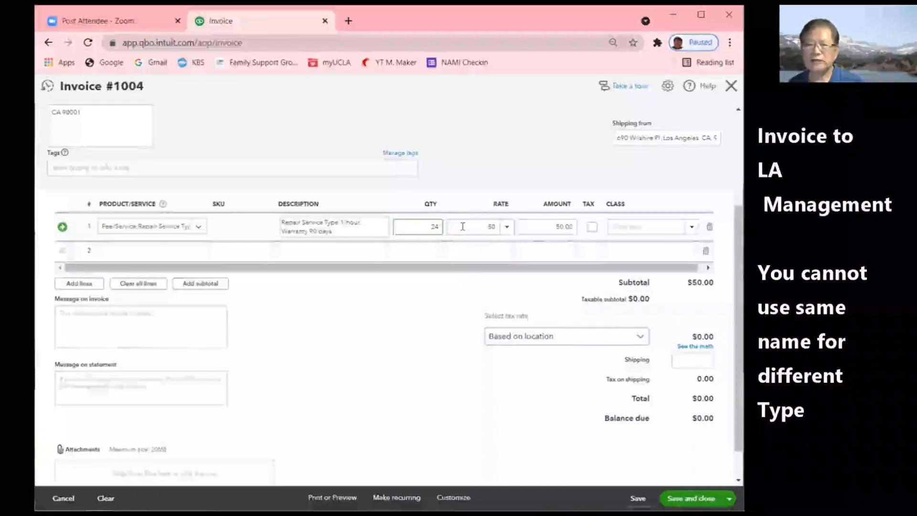
left_click(691, 229)
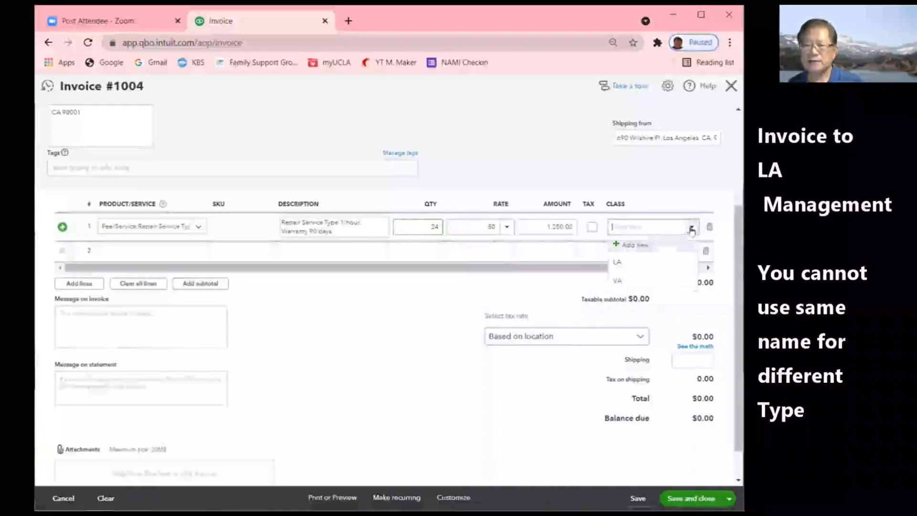
left_click(625, 266)
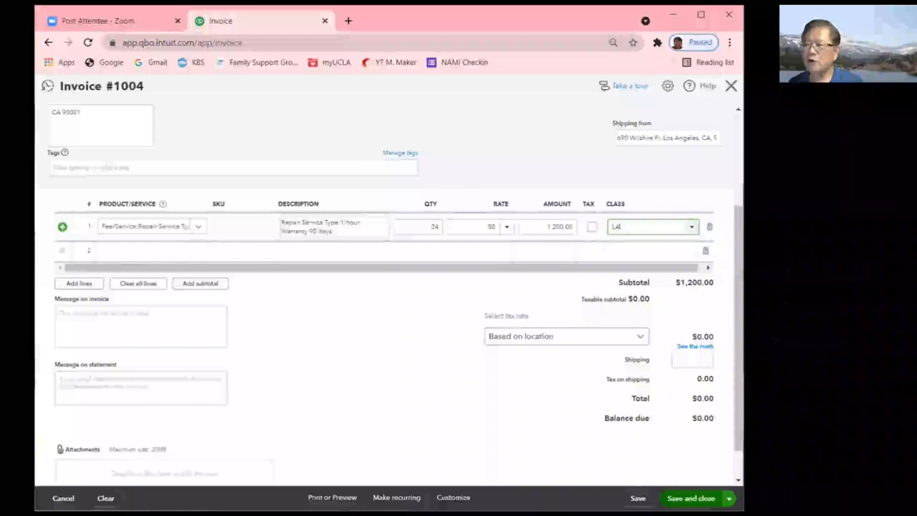
key("ctrl+alt+s")
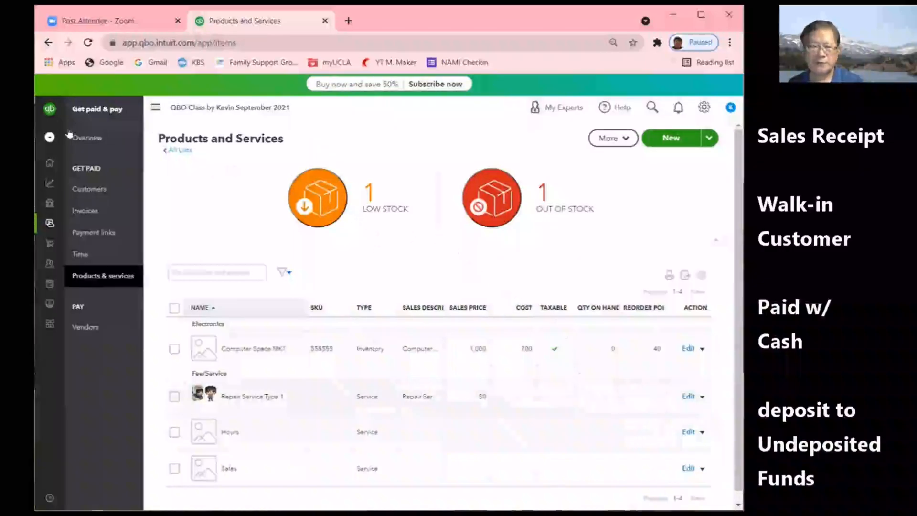
- Start a new sales receipt dated 03/08/2022 for Walk-in Customer
left_click(50, 137)
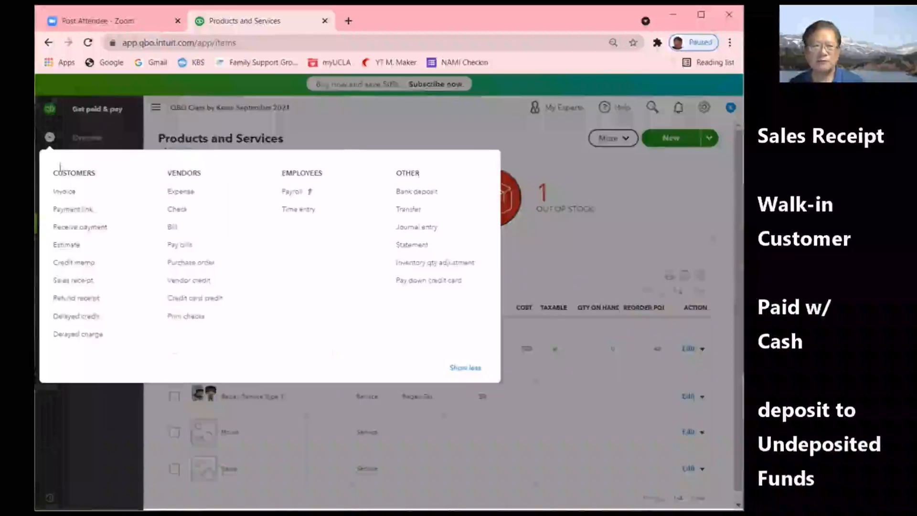
left_click(66, 281)
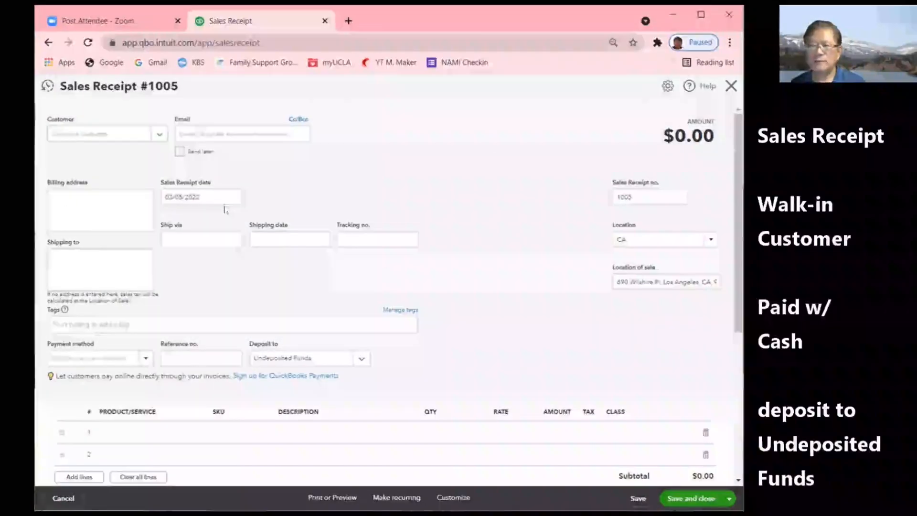
left_click(233, 199)
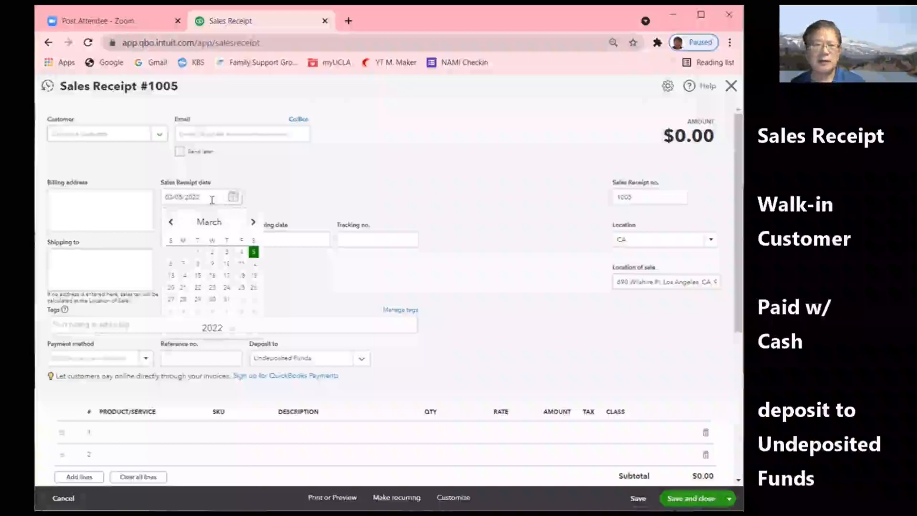
left_click(198, 264)
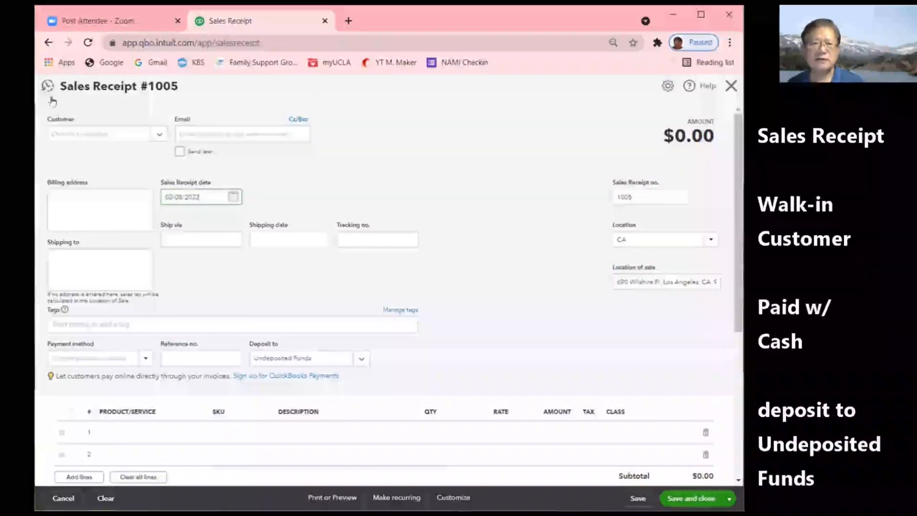
left_click(157, 137)
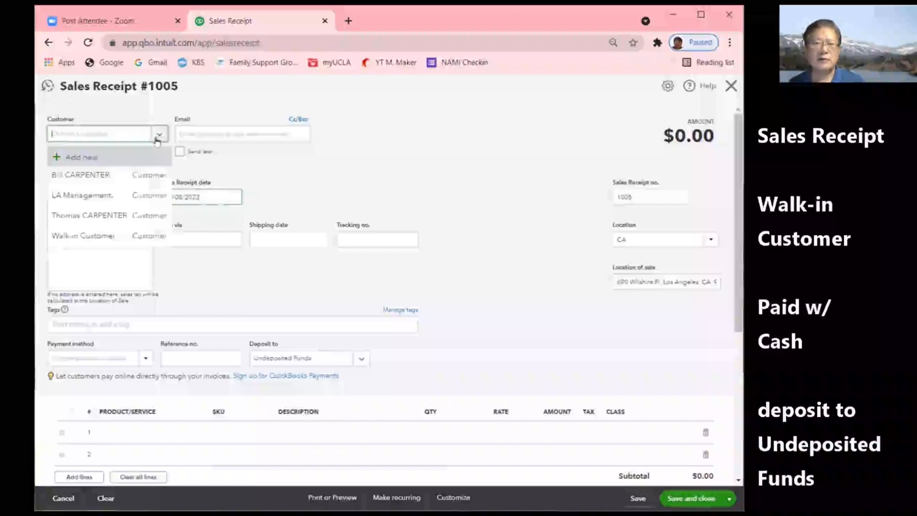
left_click(101, 239)
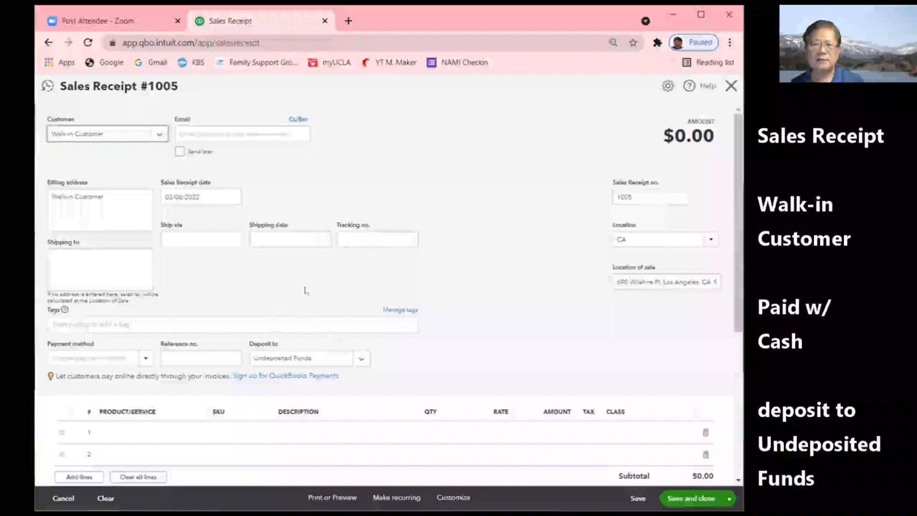
- Add line 1: Repair Service Type 1, quantity 0.5, class VA
scroll(304, 290, "down", 3)
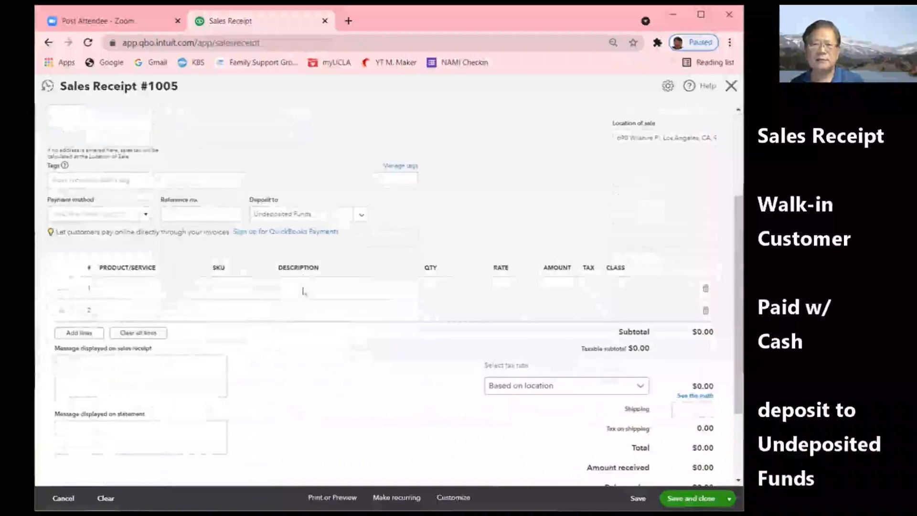
left_click(139, 288)
type("re")
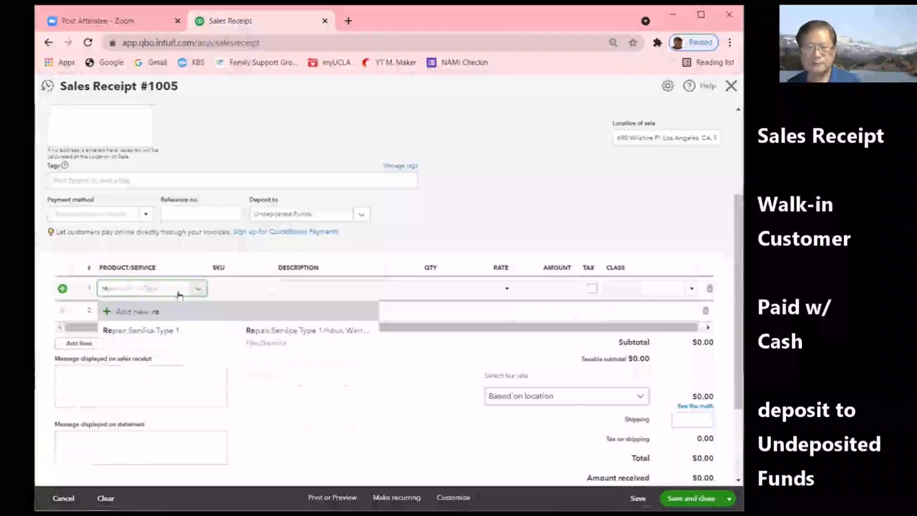
left_click(176, 329)
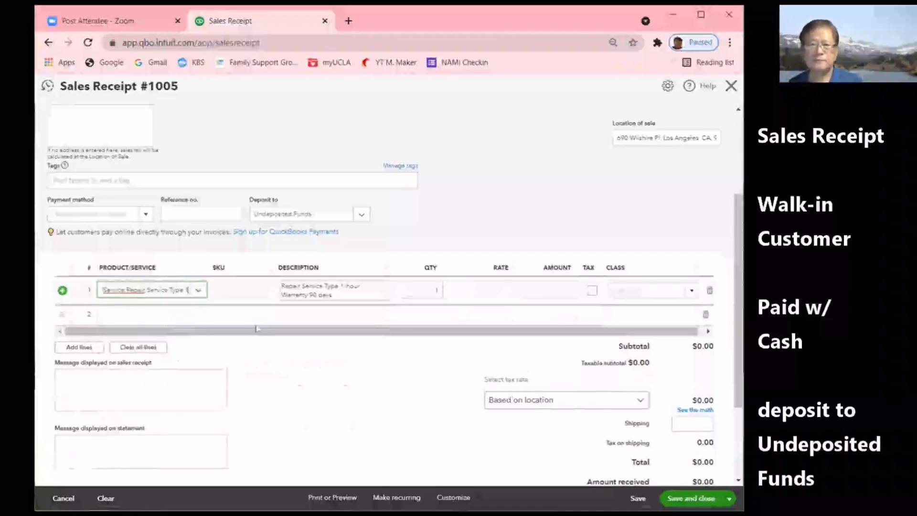
left_click(416, 288)
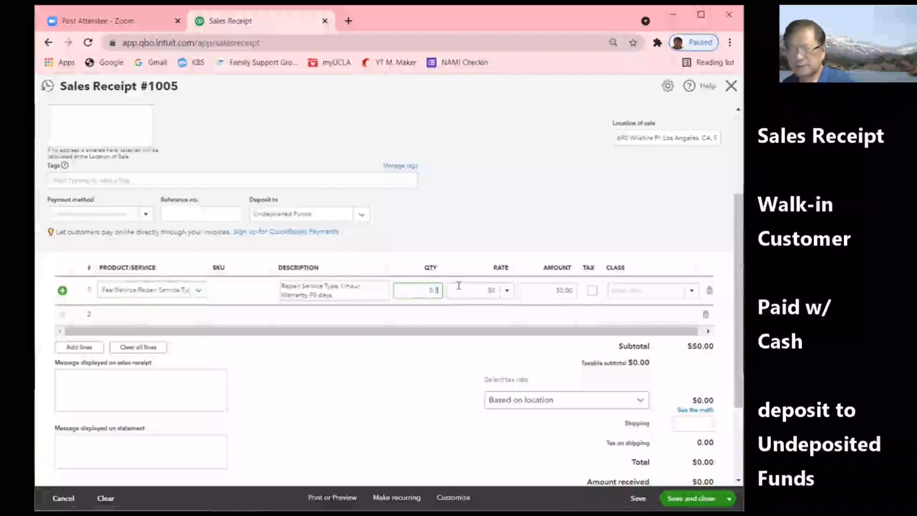
left_click(690, 290)
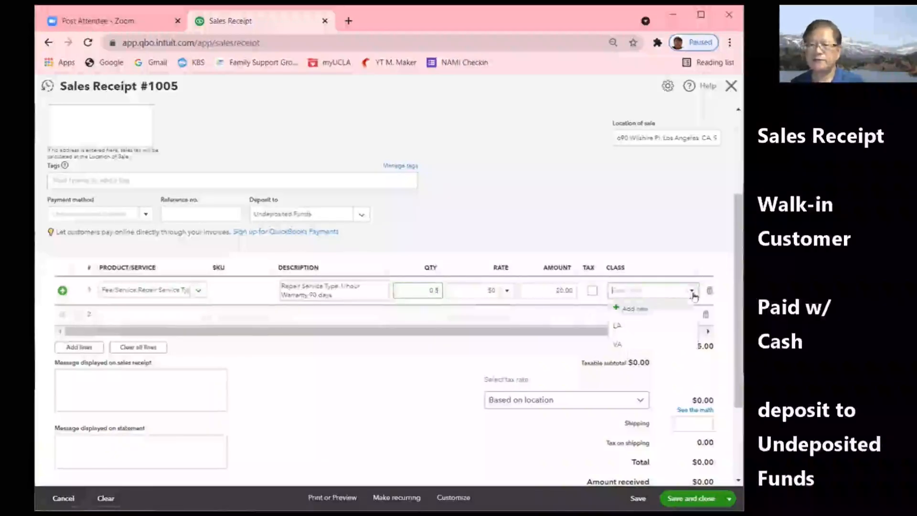
left_click(620, 343)
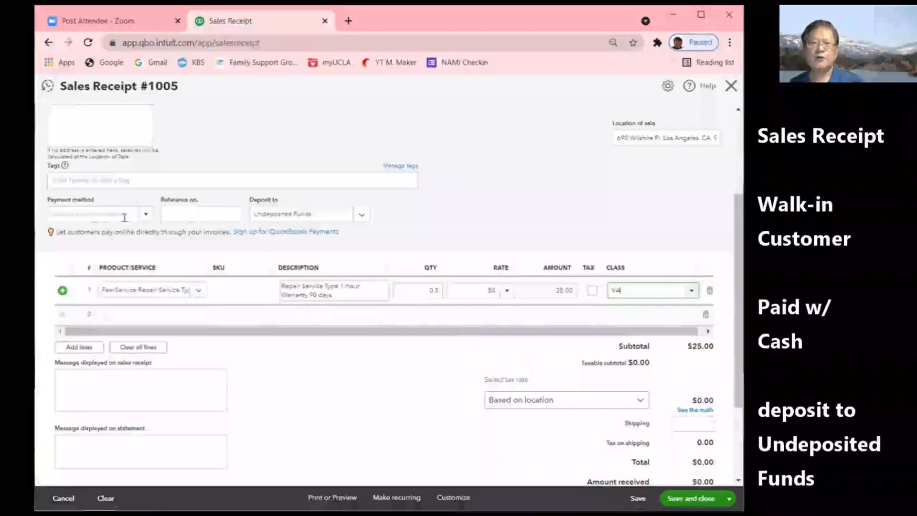
- Mark receipt #1005 paid by Check, reference 222, then Save and new
left_click(145, 215)
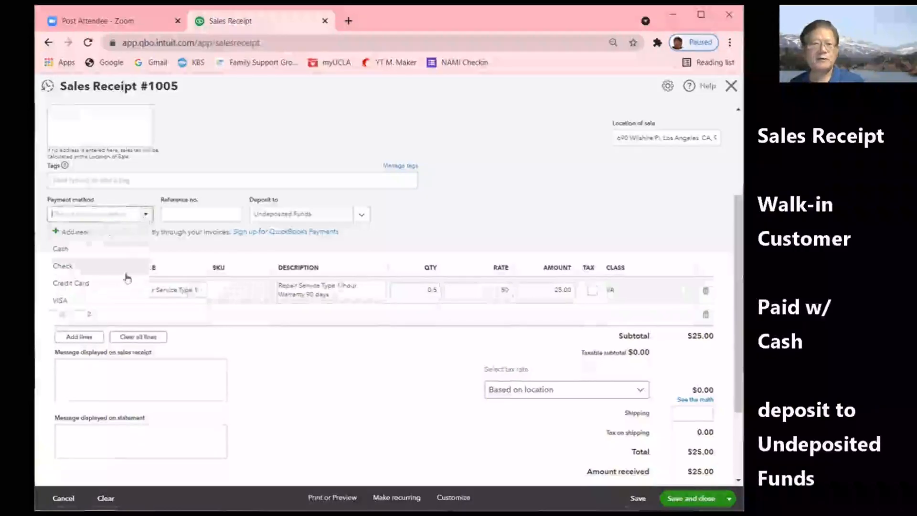
left_click(78, 271)
left_click(199, 215)
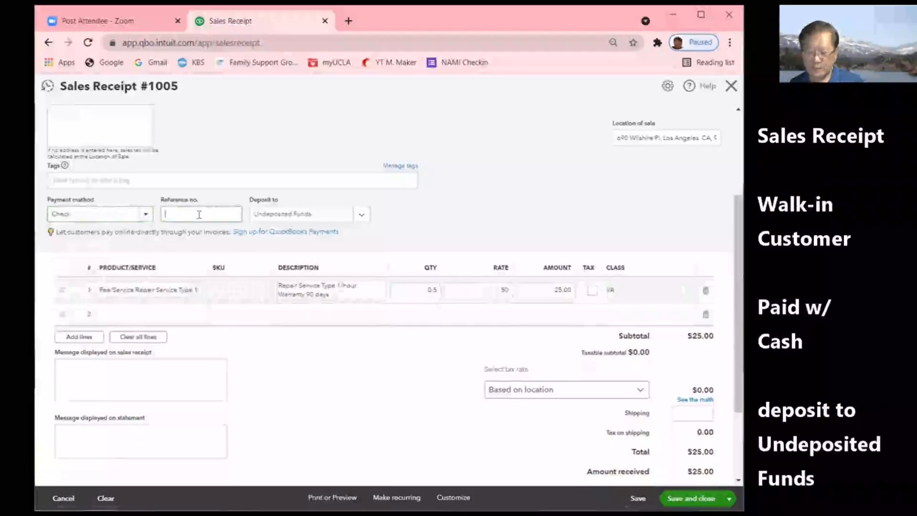
type("222")
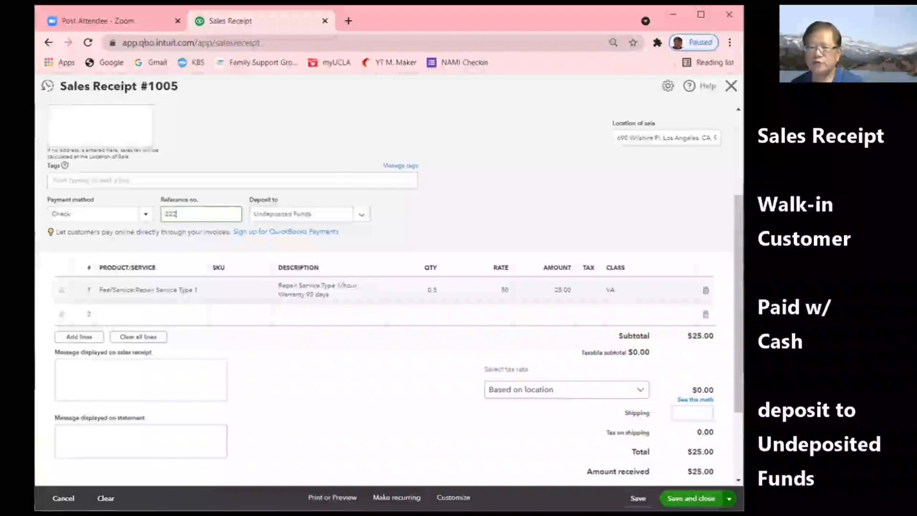
left_click(729, 498)
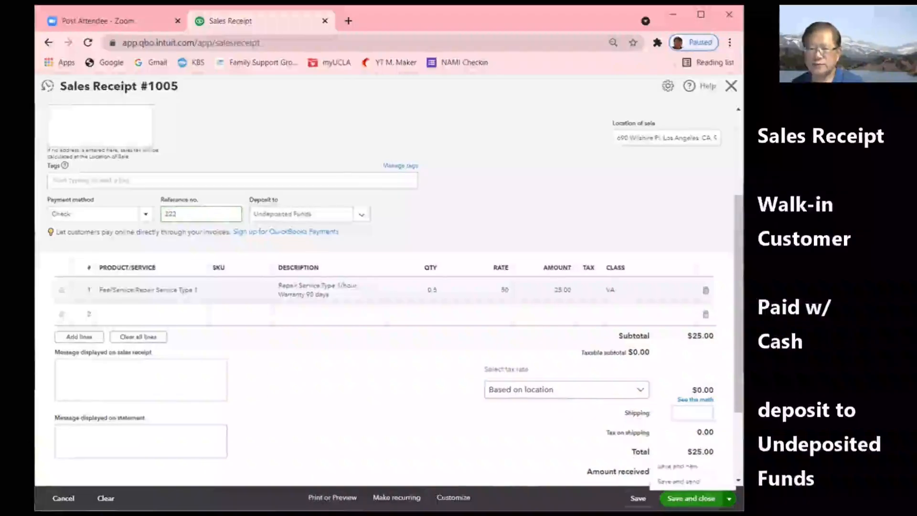
left_click(680, 471)
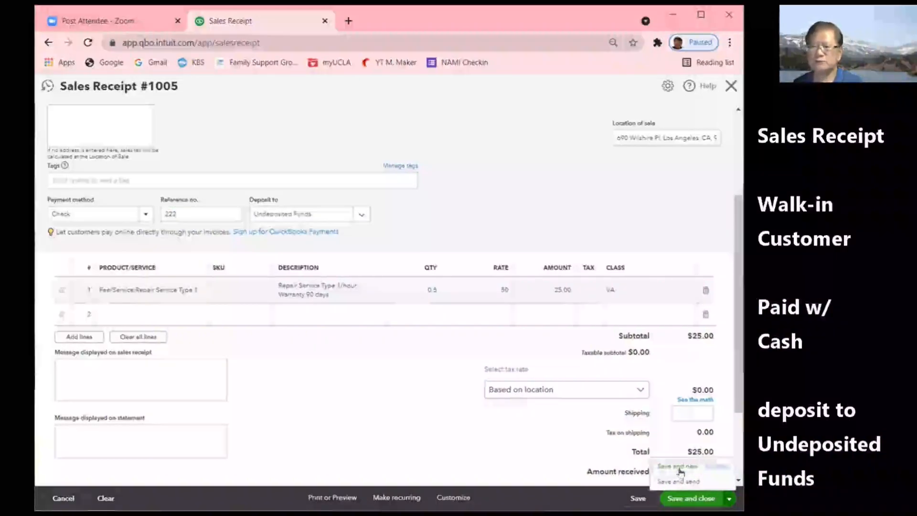
- Set receipt #1006 to Walk-in Customer, dated March 9, 2022
left_click(160, 138)
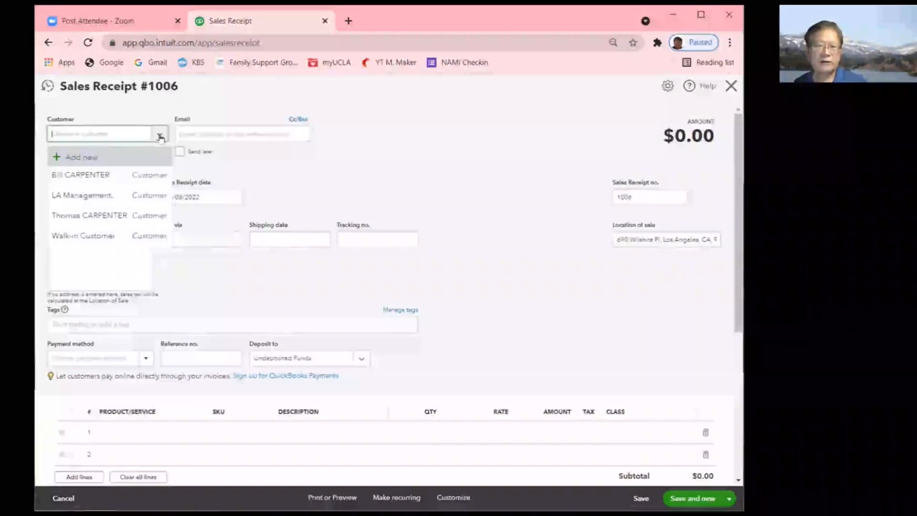
left_click(88, 238)
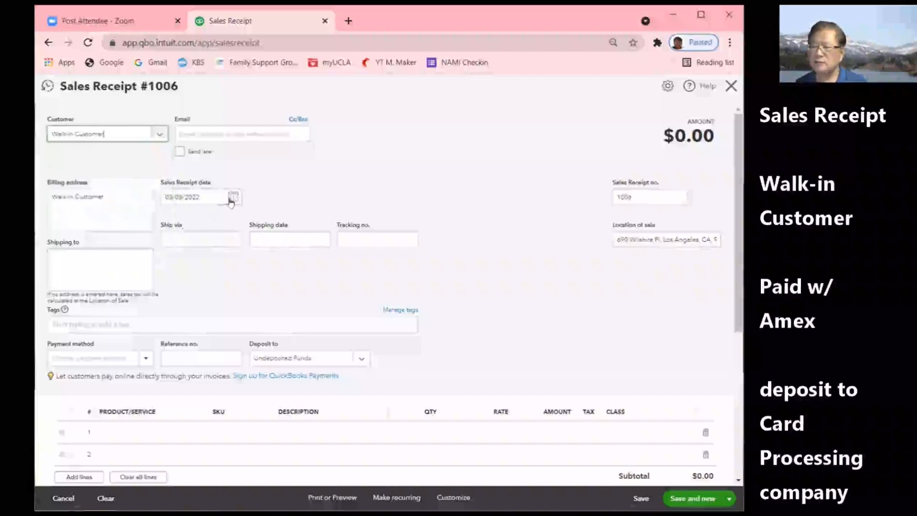
left_click(232, 198)
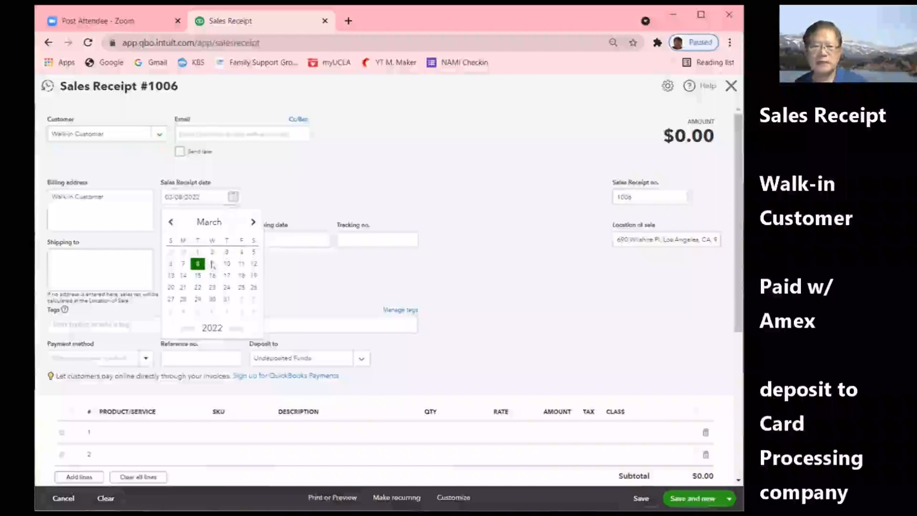
left_click(213, 264)
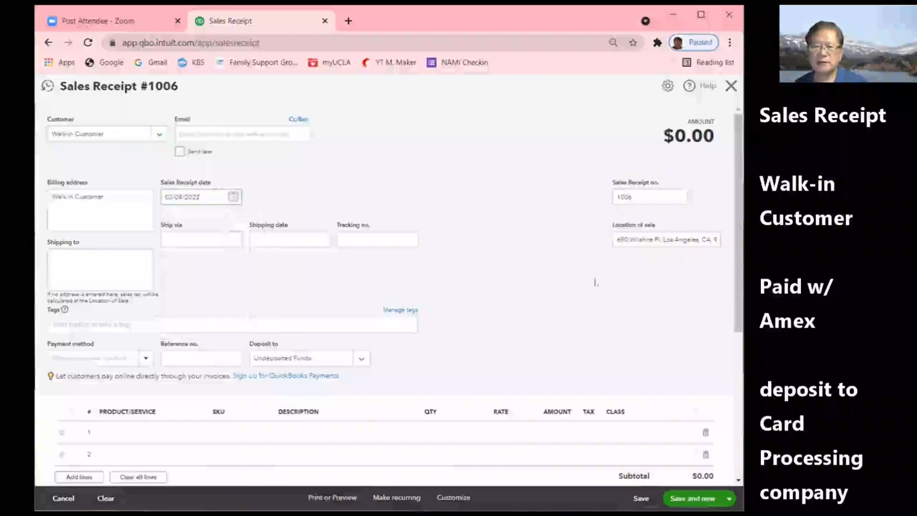
- Fill line 1 with Repair Service Type 1, class LA, quantity 19
scroll(494, 378, "down", 3)
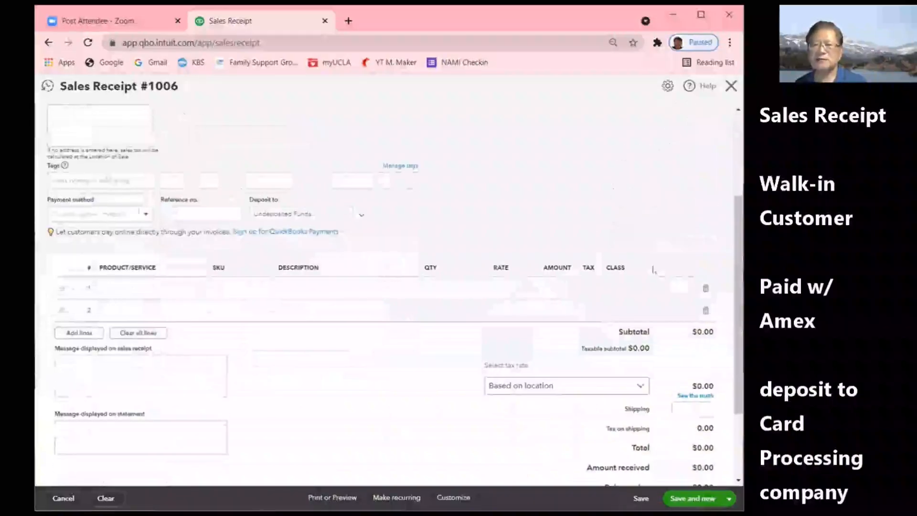
left_click(656, 288)
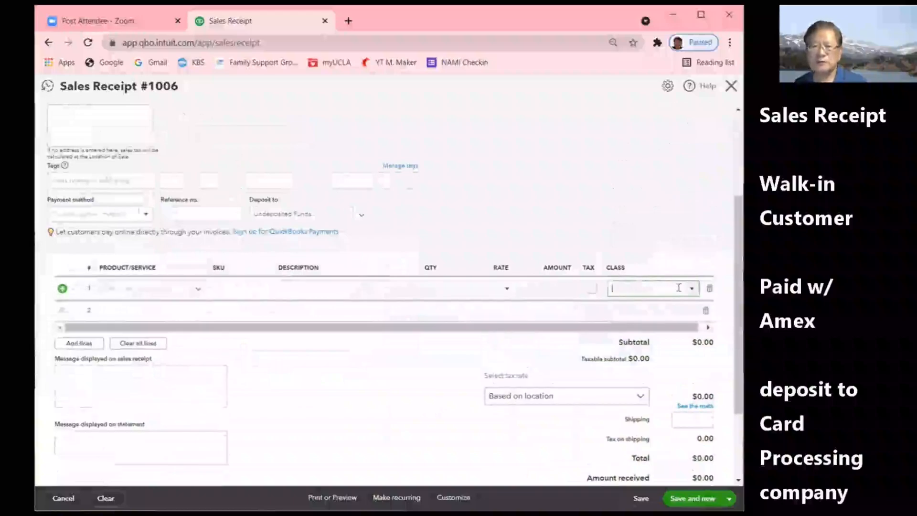
left_click(690, 288)
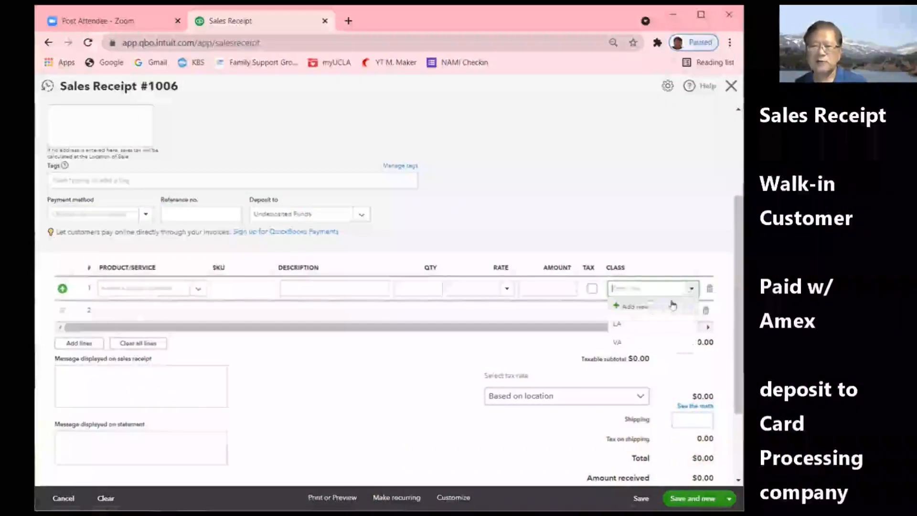
left_click(616, 324)
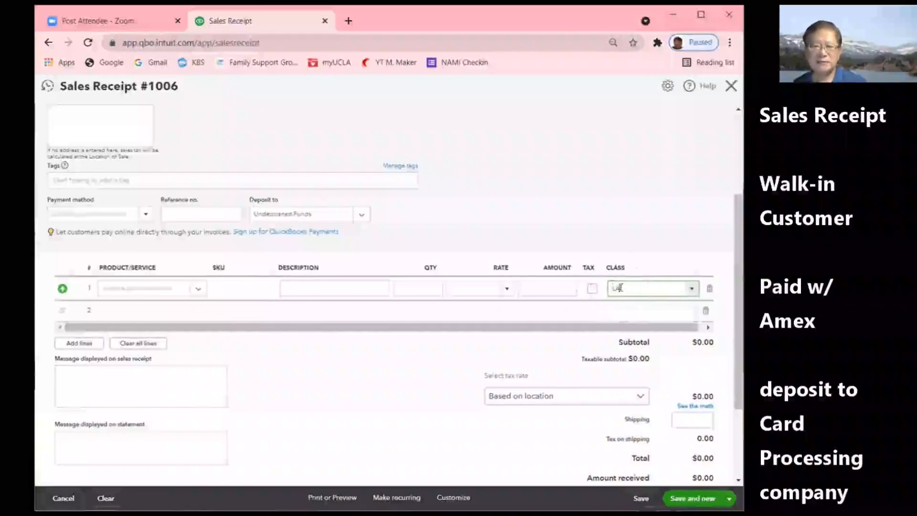
left_click(143, 288)
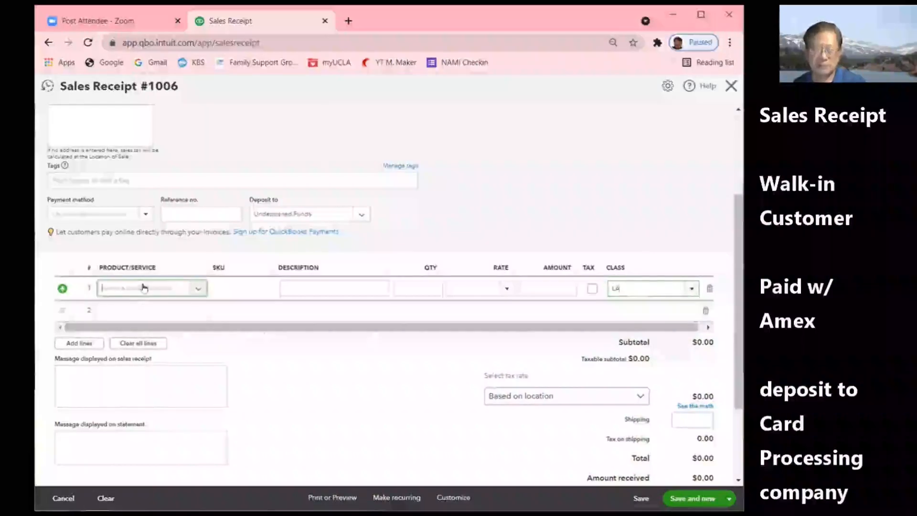
type("re")
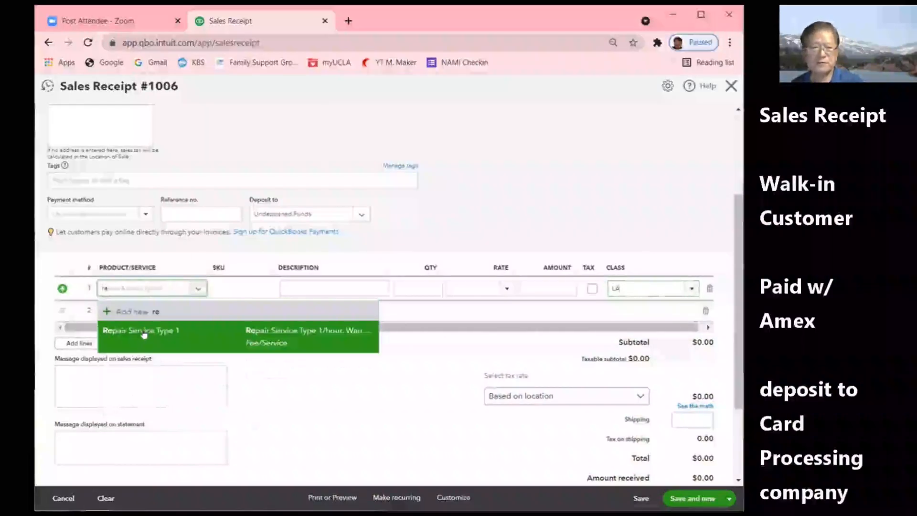
left_click(143, 332)
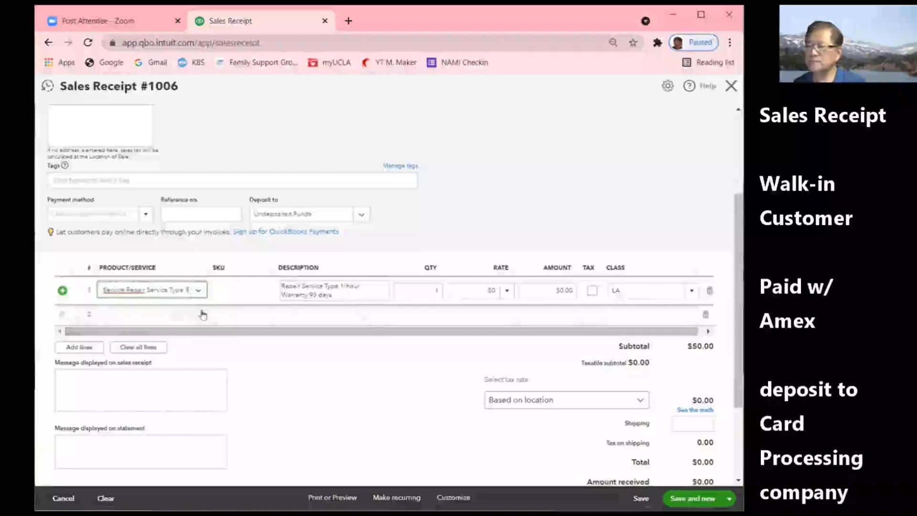
left_click(431, 290)
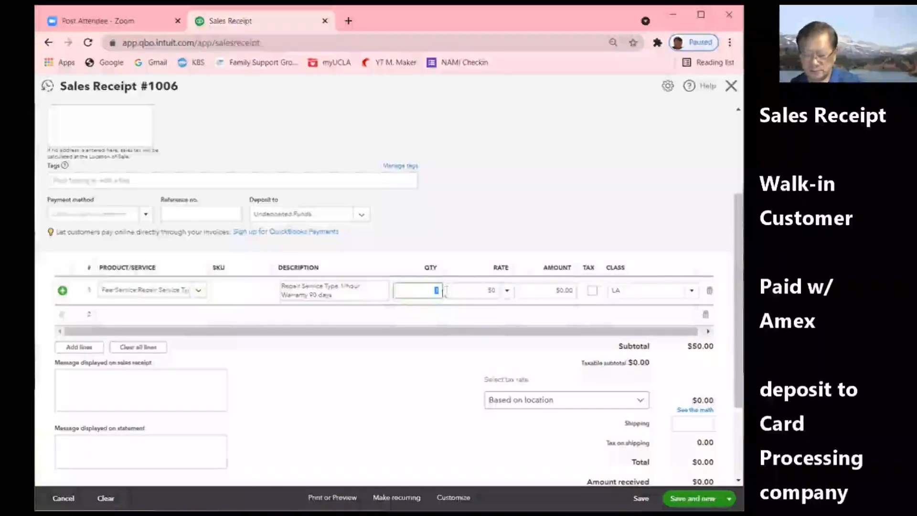
type("0")
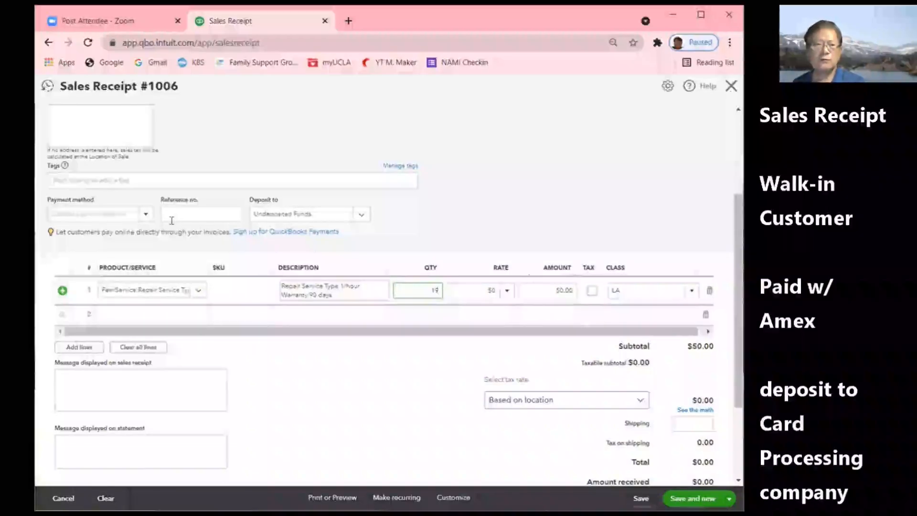
- Create a new Amex payment method marked as a credit card and apply it
left_click(148, 216)
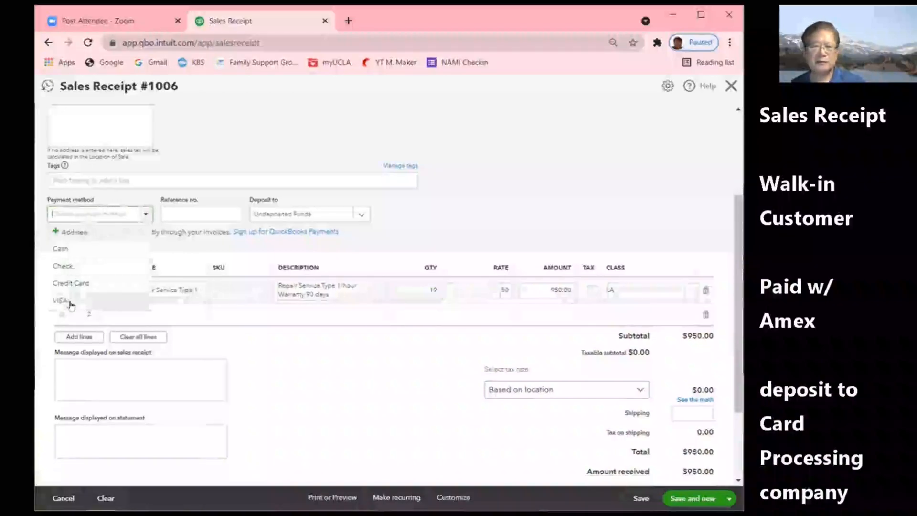
left_click(79, 231)
type("Amex")
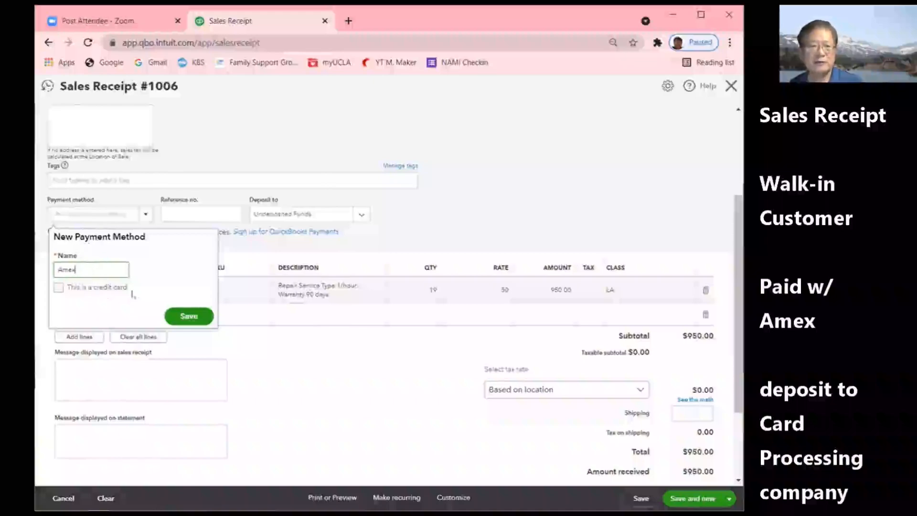
left_click(58, 287)
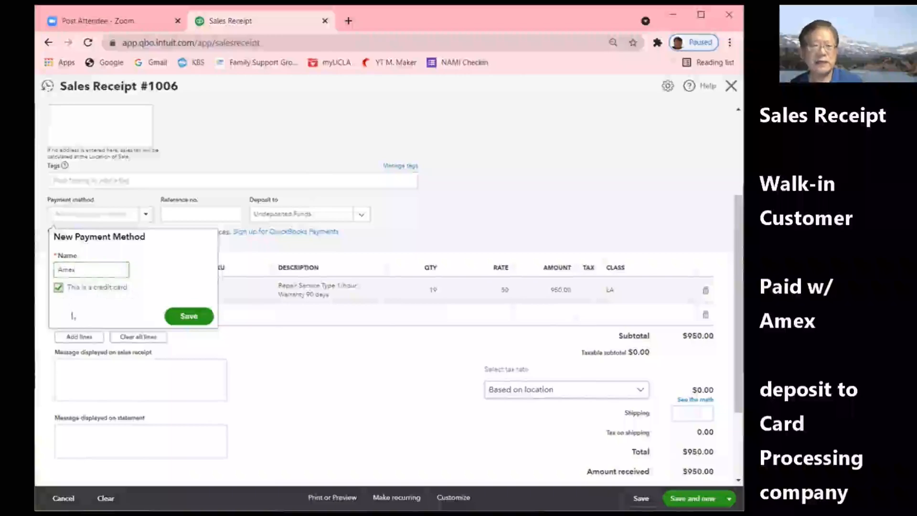
left_click(189, 317)
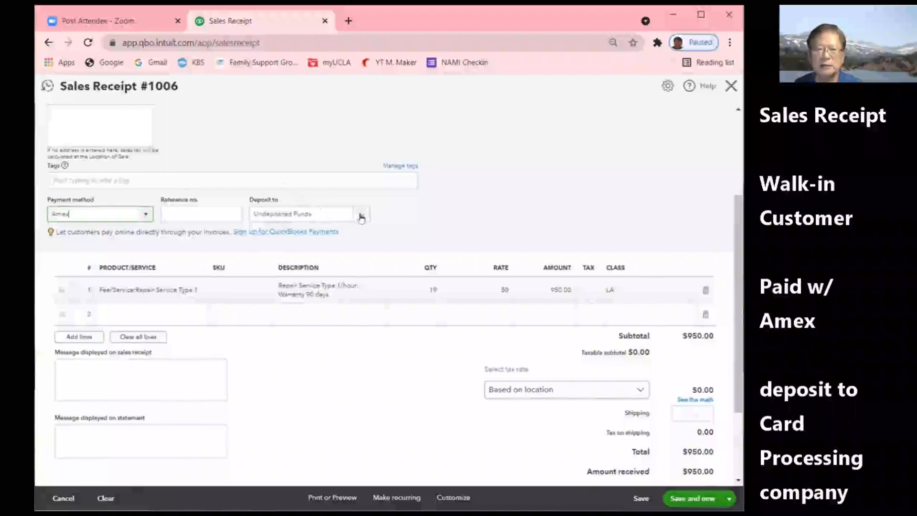
left_click(361, 215)
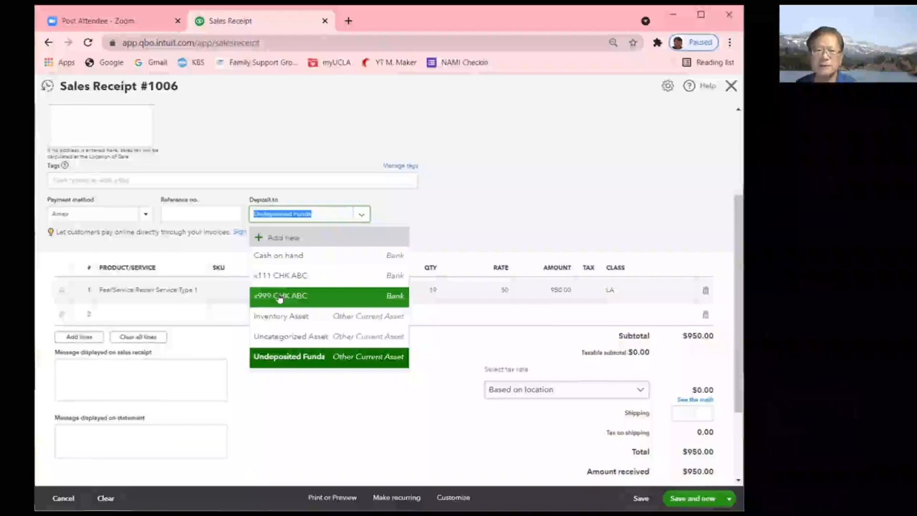
- Add 'Processing Company' as a new Bank account of Checking type for the deposit
left_click(293, 239)
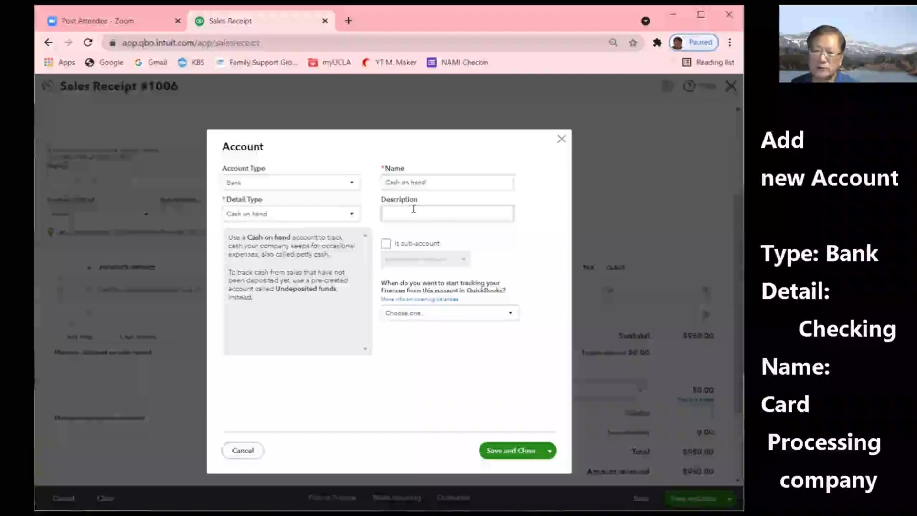
left_click(351, 216)
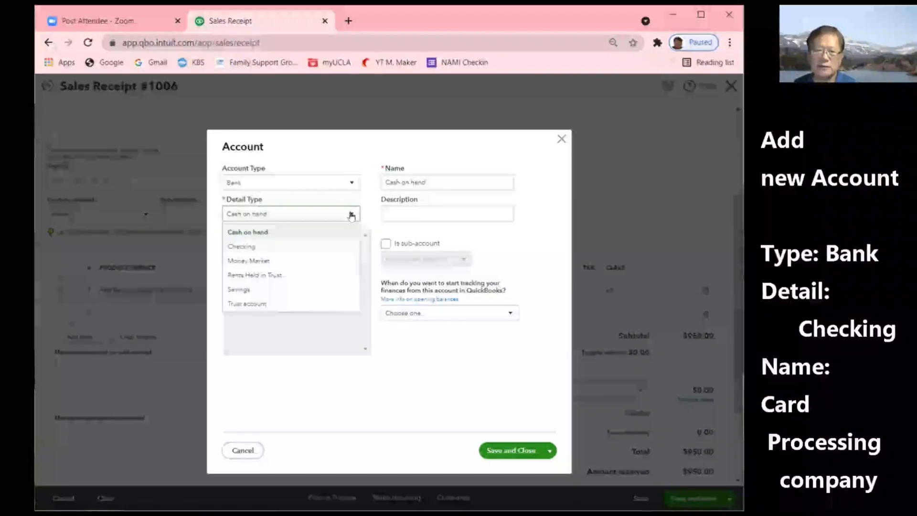
left_click(242, 246)
left_click_drag(428, 182, 369, 185)
type("C")
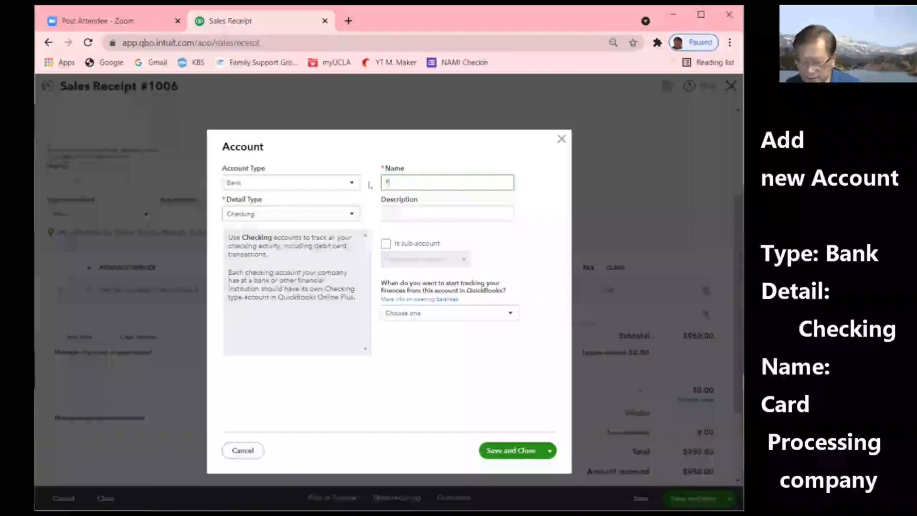
type("rocessing Card")
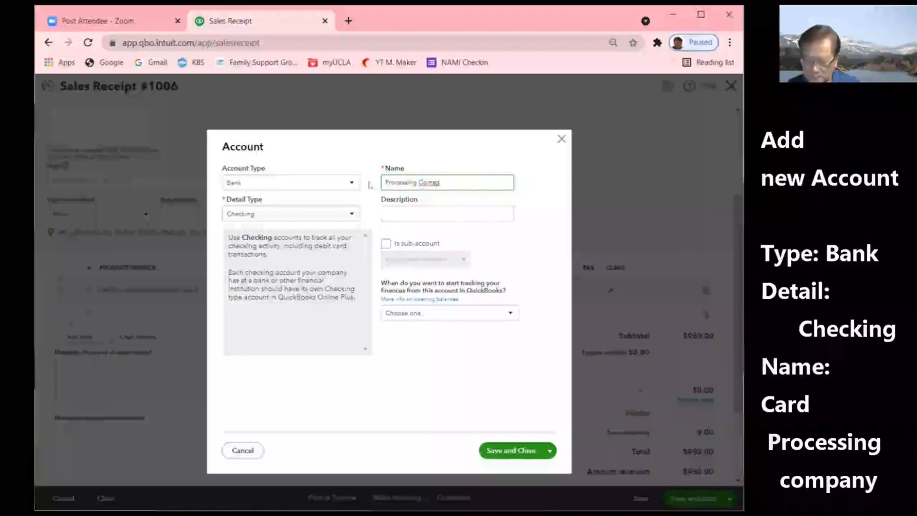
type("ny")
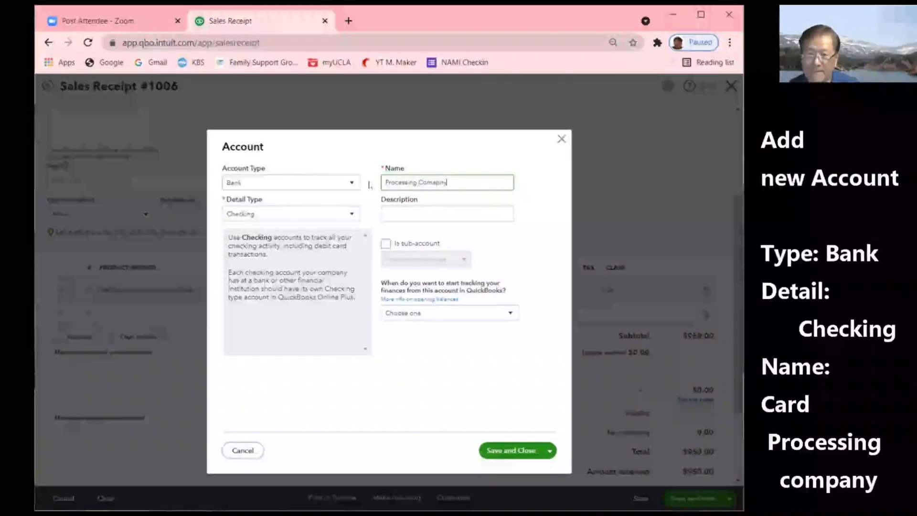
right_click(426, 182)
left_click(446, 193)
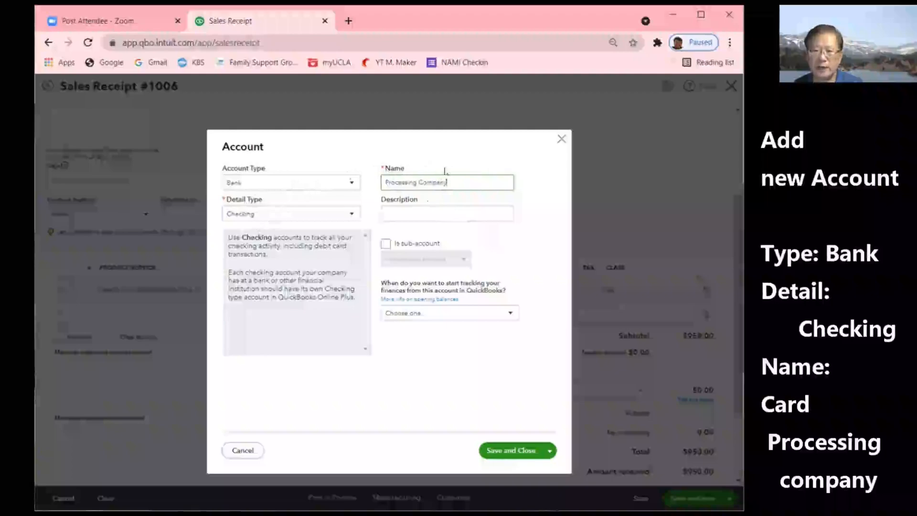
left_click(526, 451)
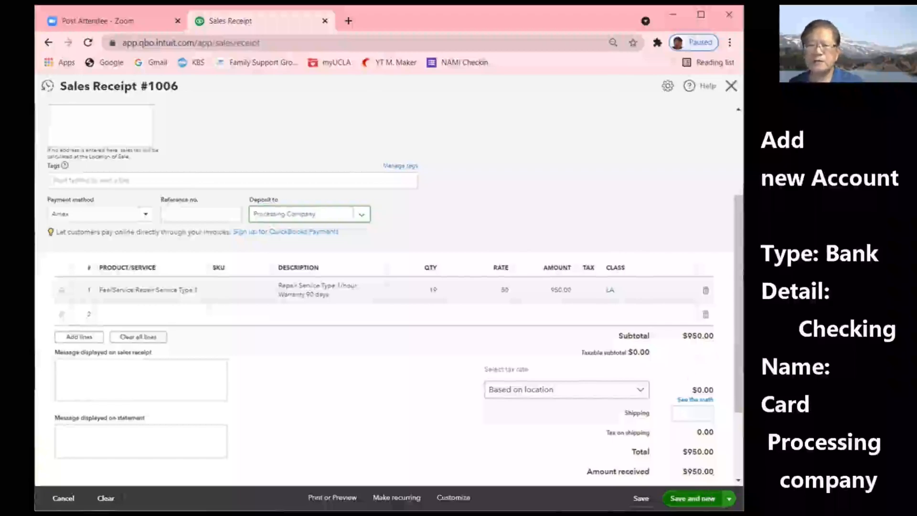
- Save and close Sales Receipt #1006, then bring up the + New transaction menu
left_click(728, 498)
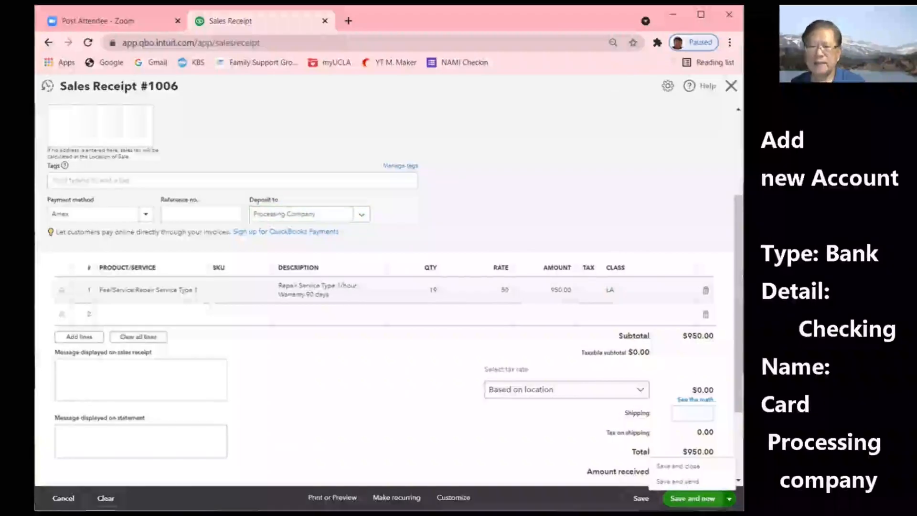
left_click(688, 466)
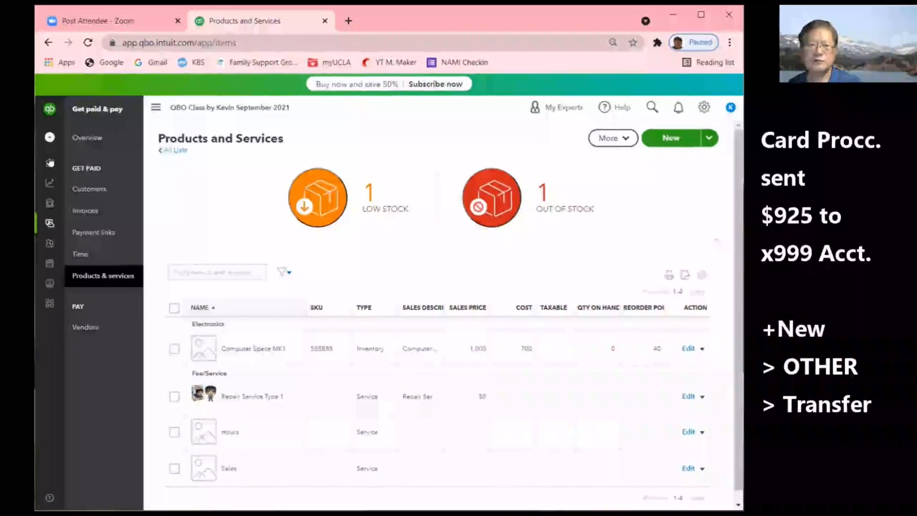
mouse_move(50, 163)
left_click(89, 137)
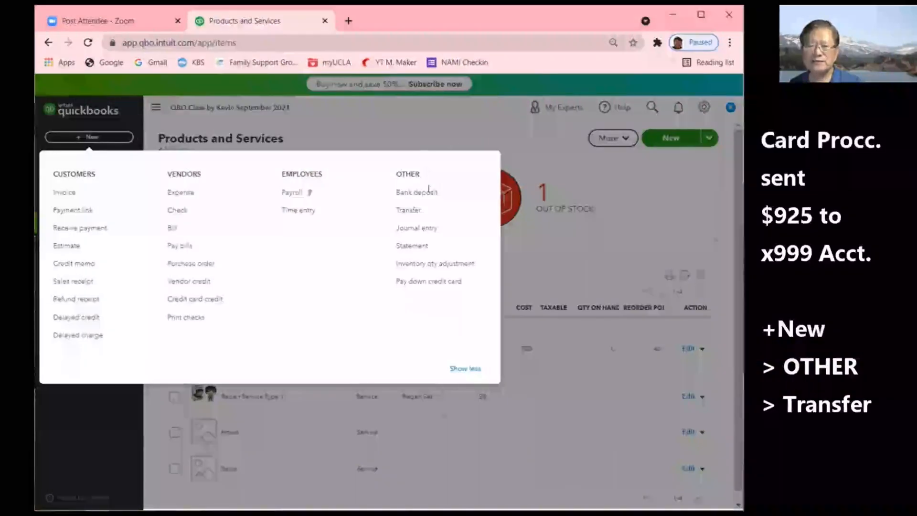
- Start a transfer from Processing Company to x999 CHK ABC
left_click(415, 214)
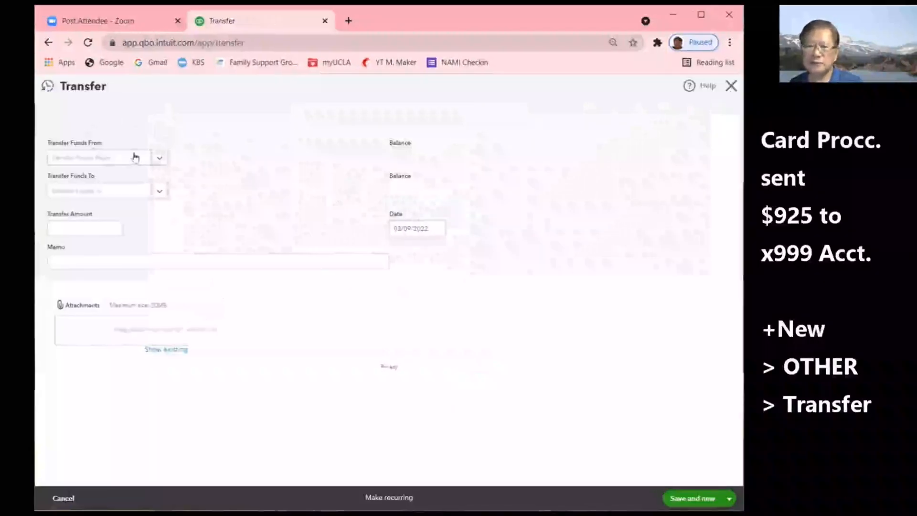
left_click(157, 160)
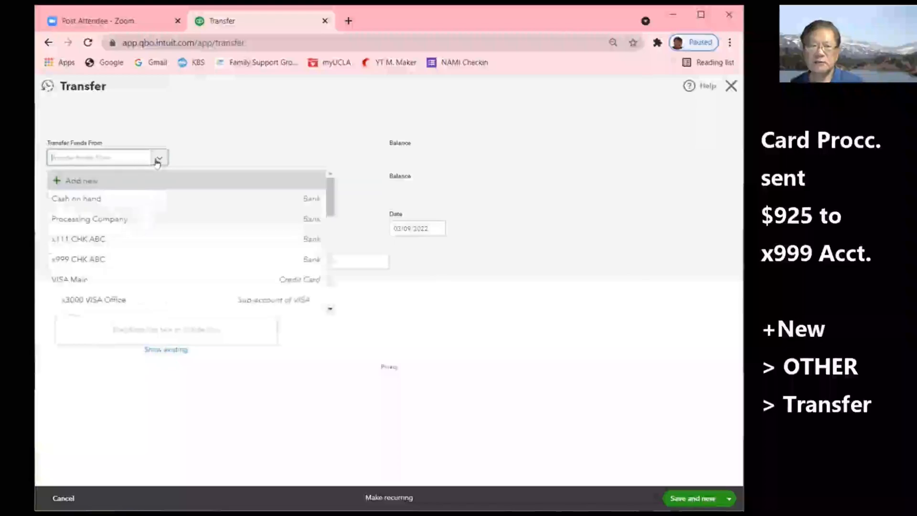
left_click(115, 227)
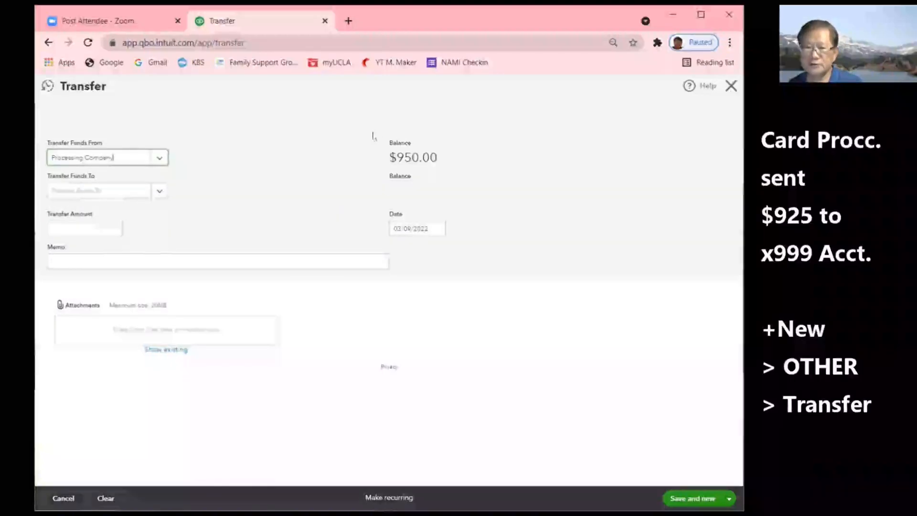
left_click(157, 193)
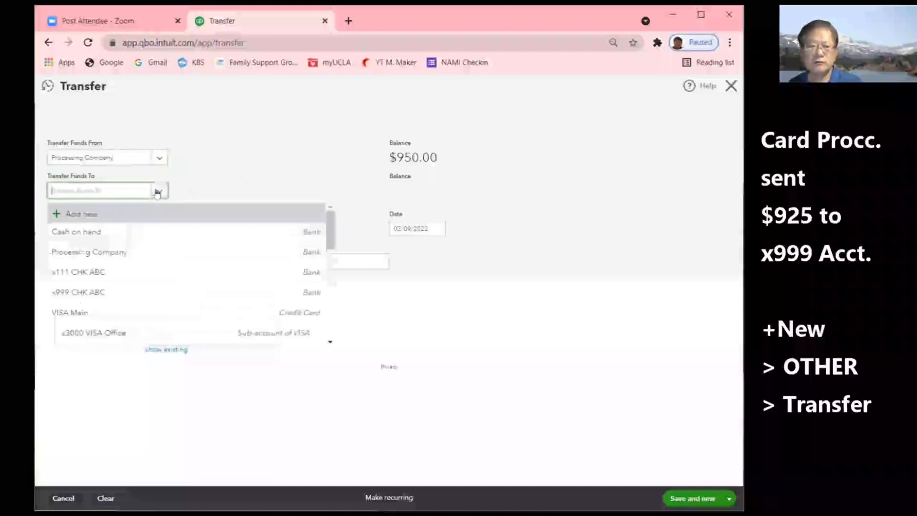
left_click(102, 294)
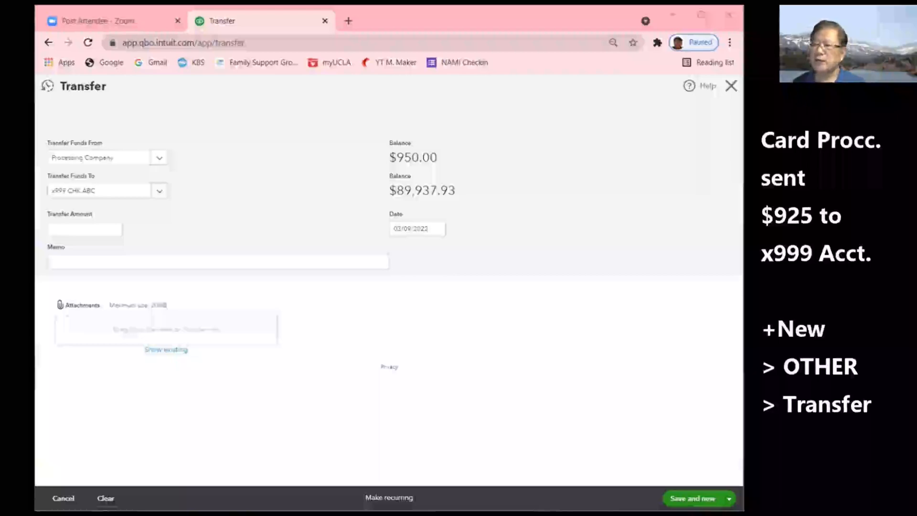
- Correct the transfer amount to 925.00
left_click(75, 233)
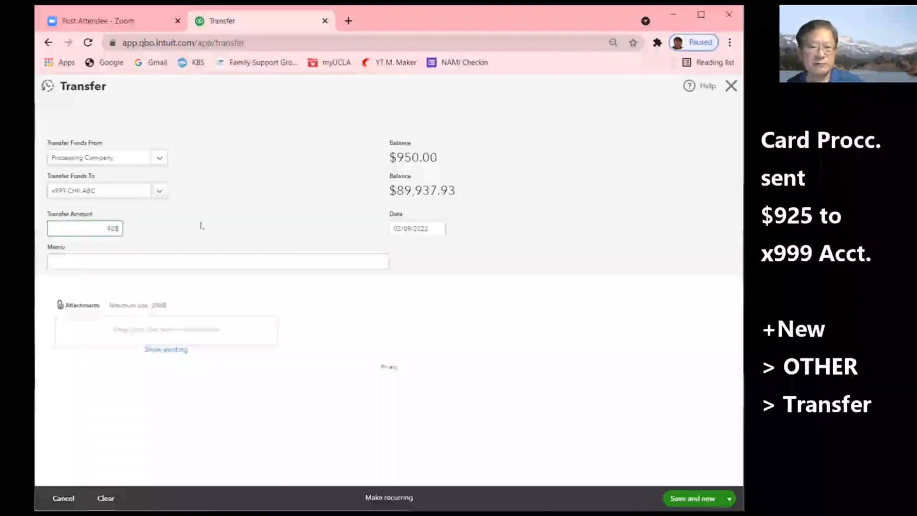
key("BackSpace")
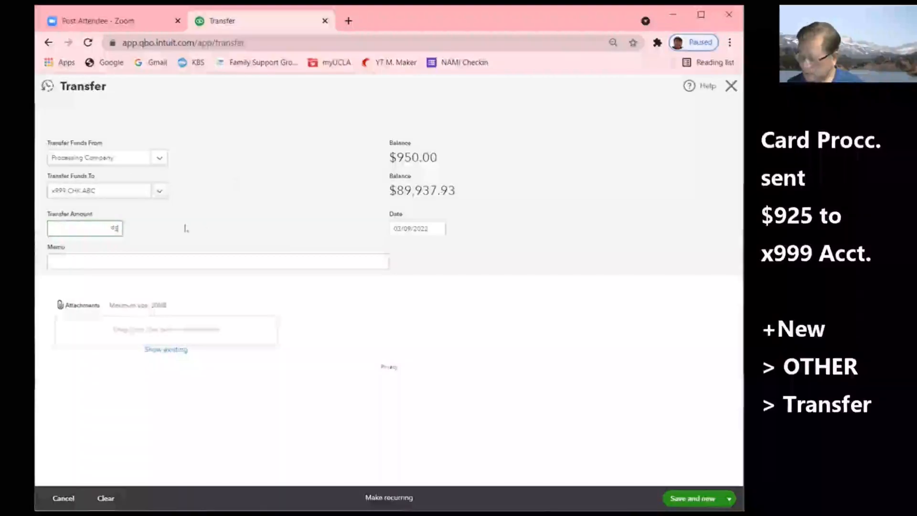
type("5")
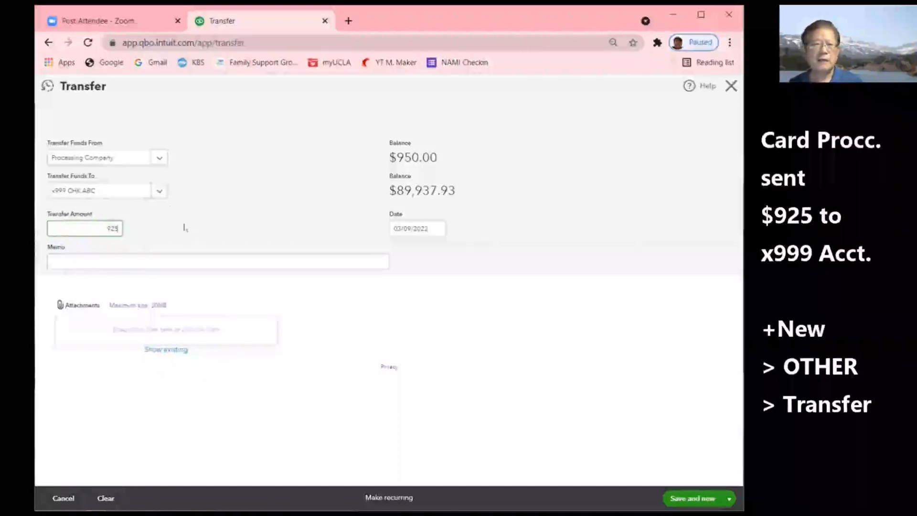
left_click(125, 261)
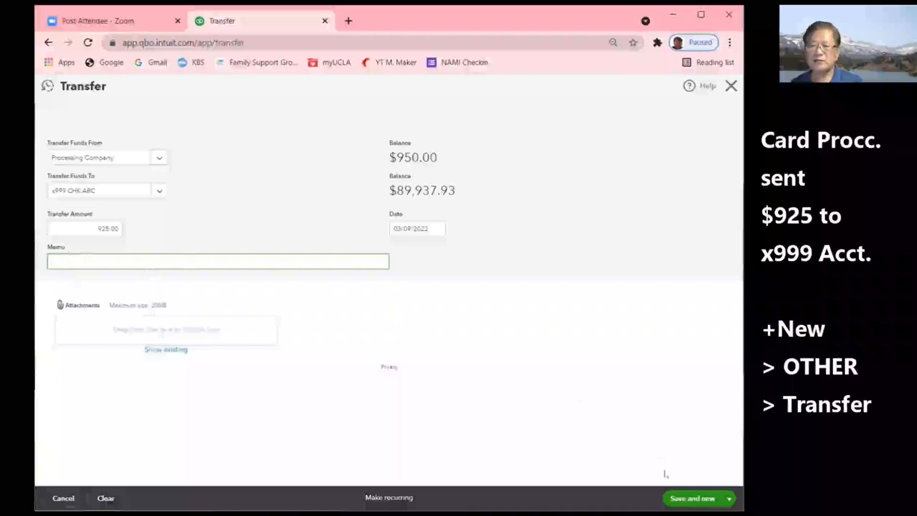
left_click(729, 498)
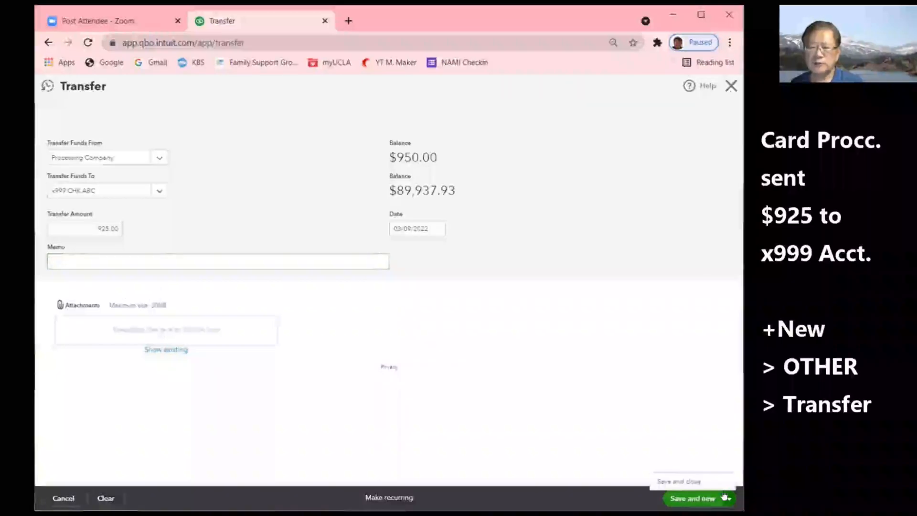
- Save the transfer and open the Chart of Accounts under Bookkeeping
left_click(693, 481)
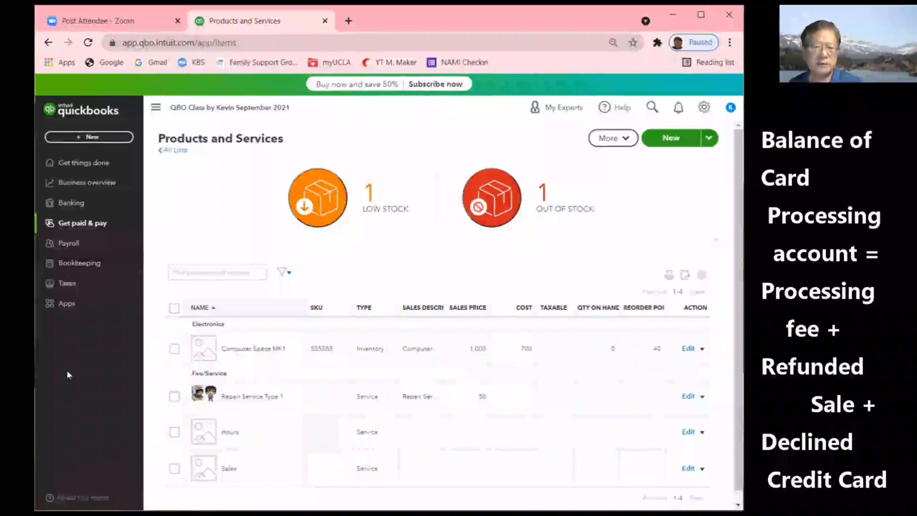
left_click(77, 263)
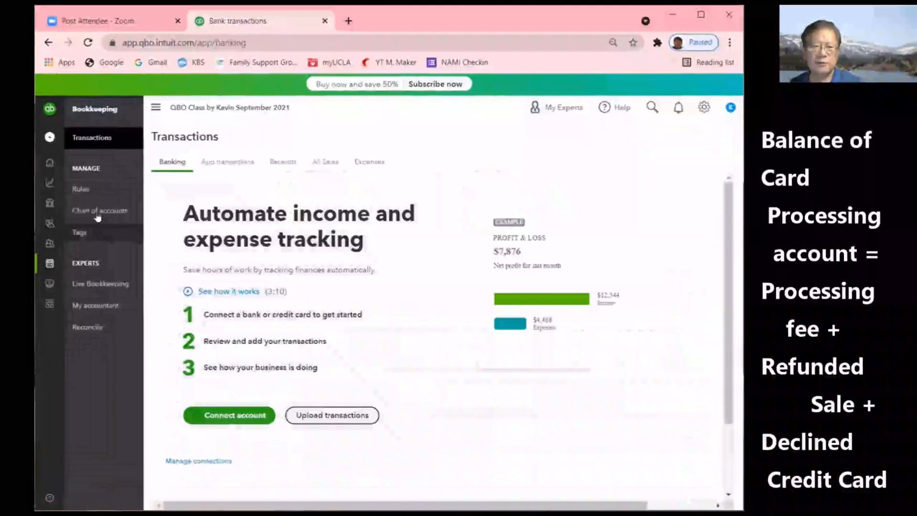
left_click(97, 214)
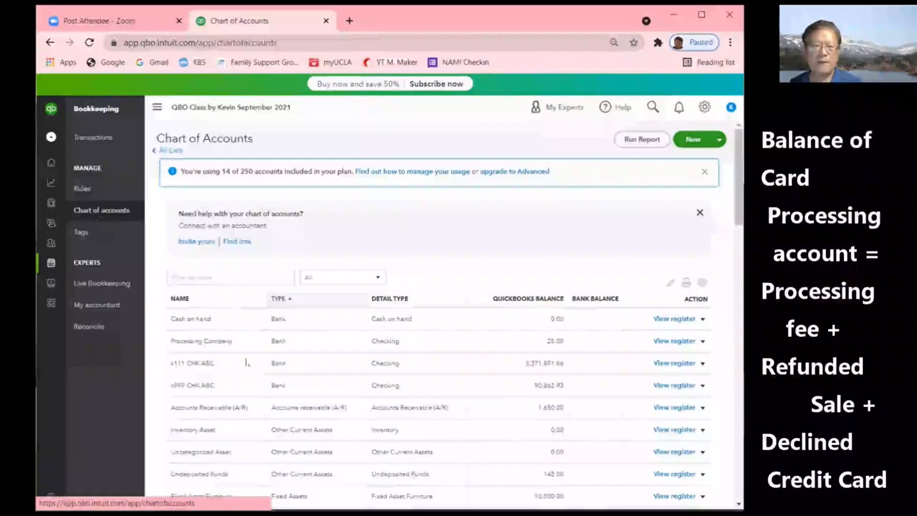